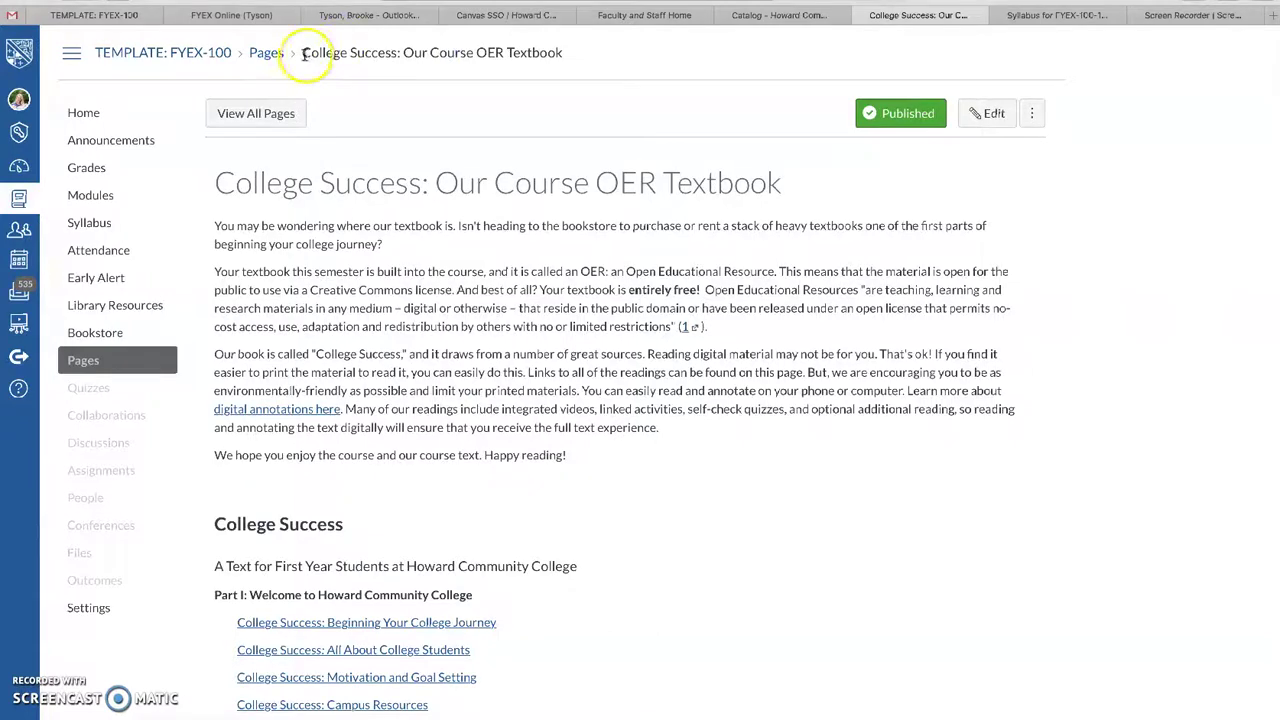
# Look through the OER textbook page's introduction and its list of chapter links, from Part I through Part VI
pyautogui.scroll(-1, 406, 242)
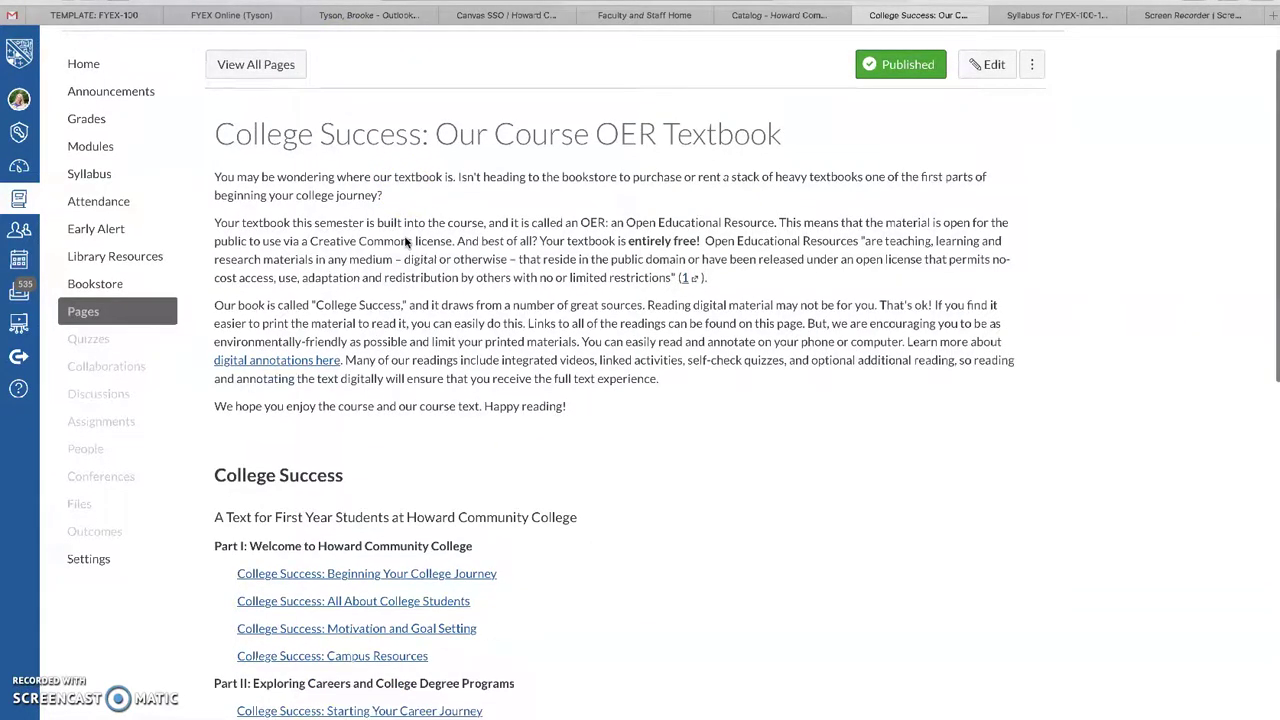
pyautogui.scroll(-3, 406, 242)
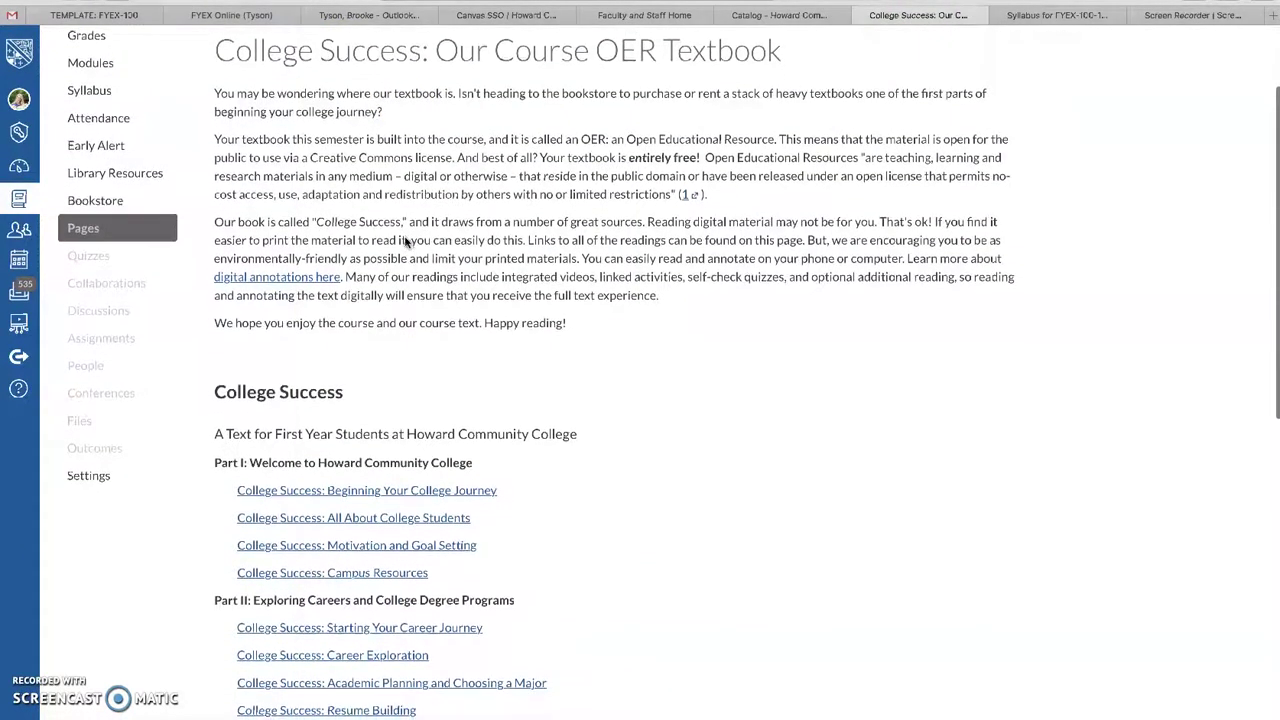
pyautogui.scroll(1, 406, 242)
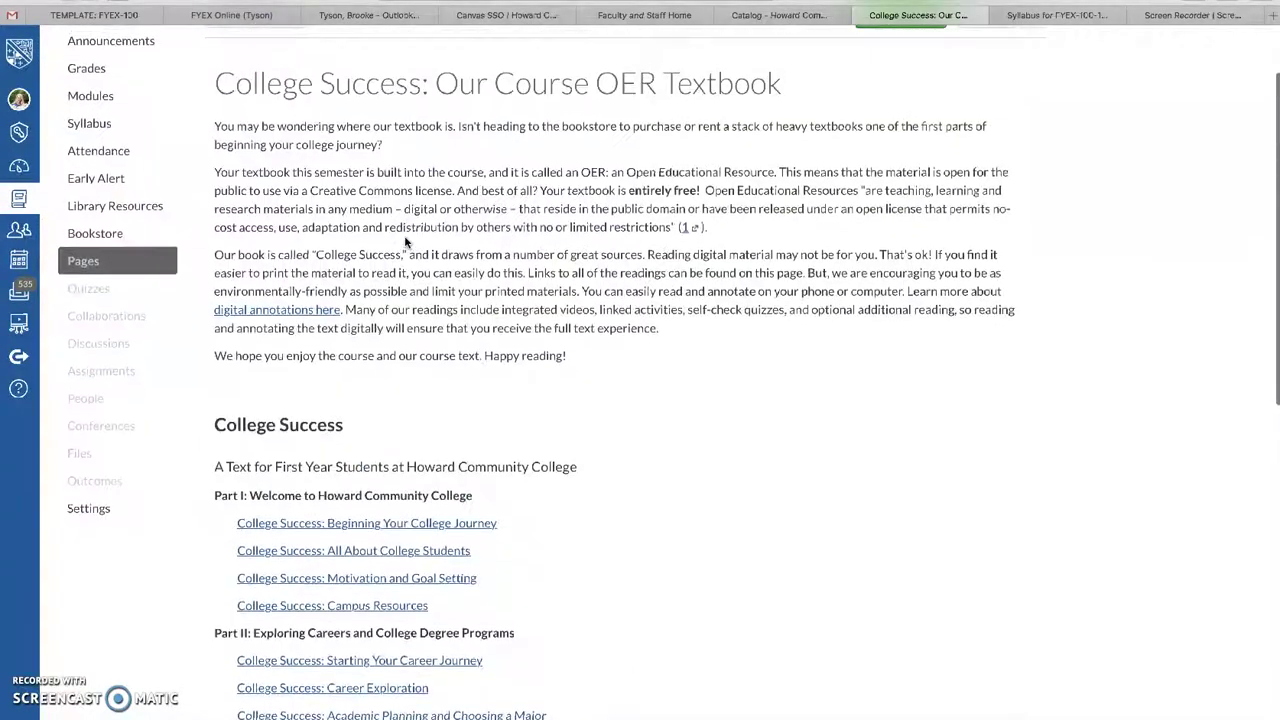
pyautogui.scroll(-5, 406, 242)
pyautogui.scroll(-6, 406, 242)
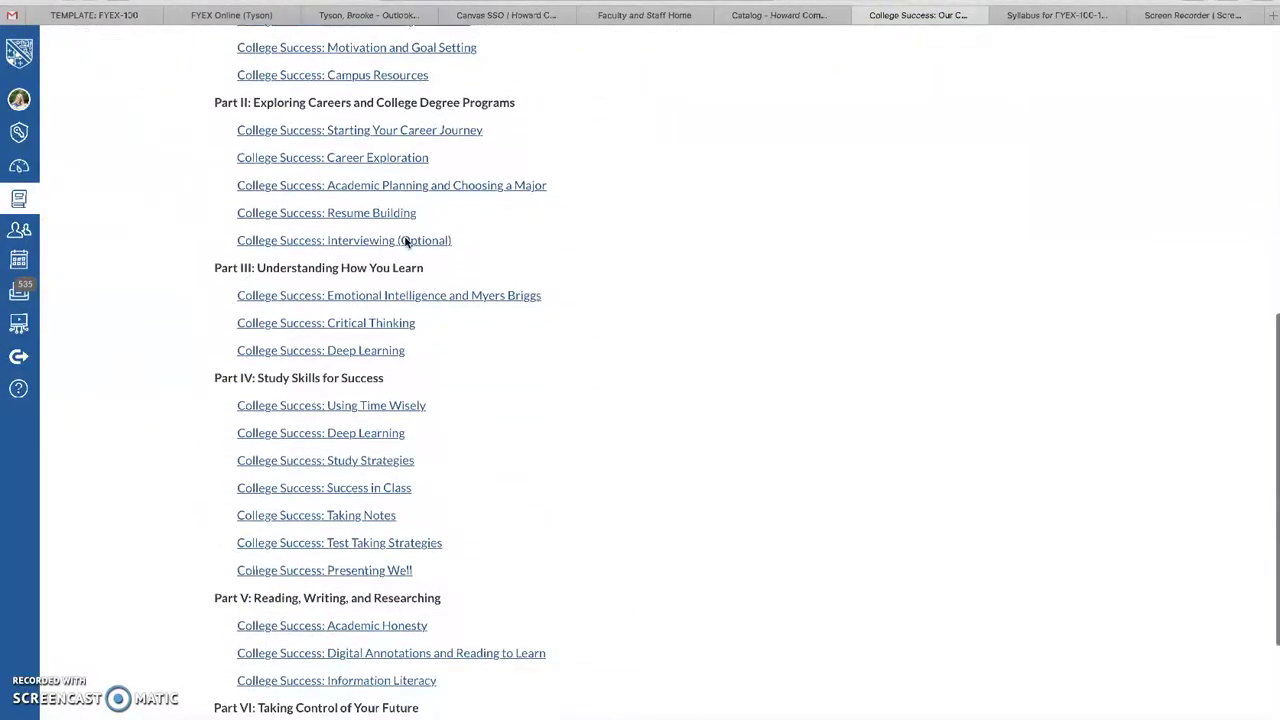
pyautogui.scroll(-4, 406, 242)
pyautogui.scroll(9, 406, 242)
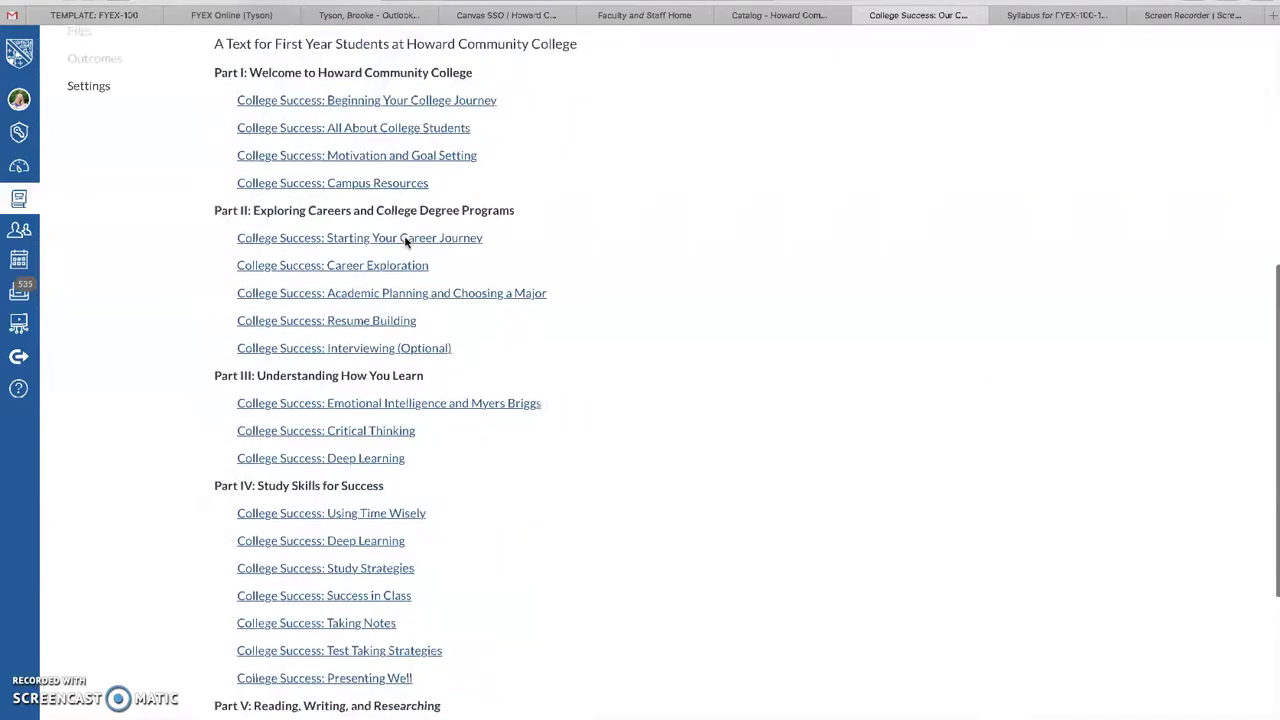
pyautogui.scroll(1, 406, 242)
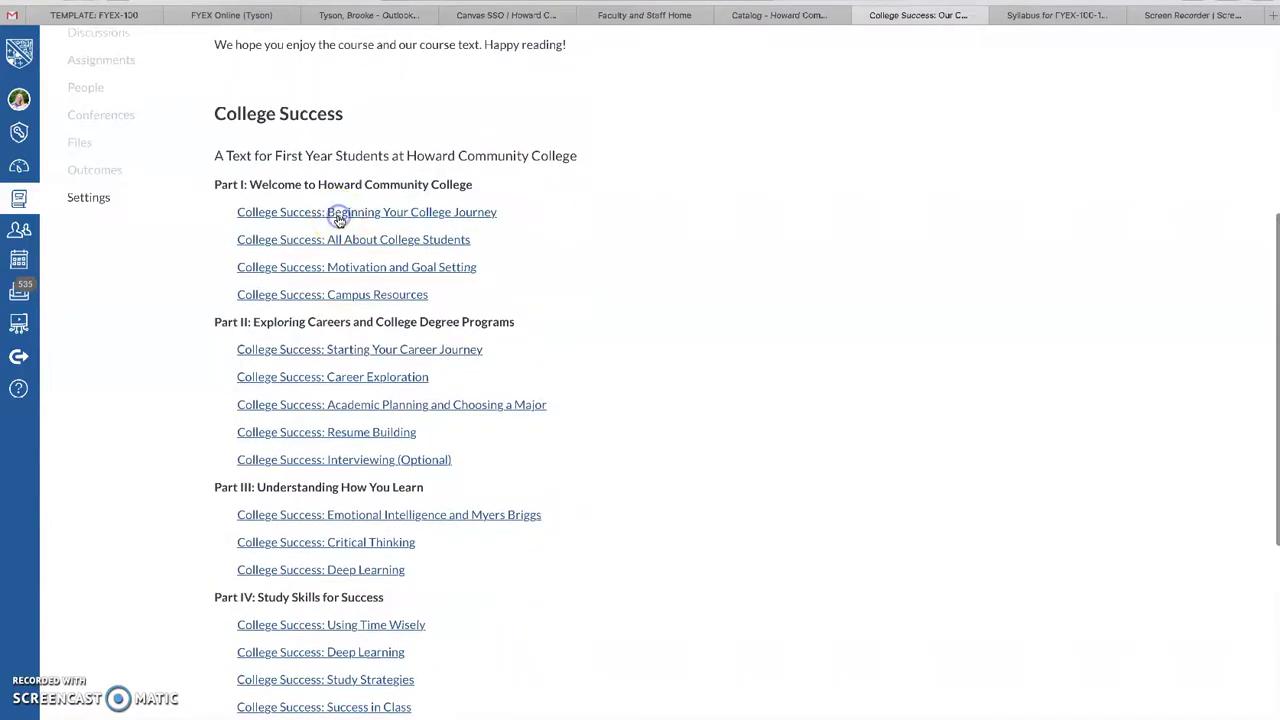
# View the "College Success: Beginning Your College Journey" chapter and return to the start of the OER textbook page
pyautogui.click(338, 216)
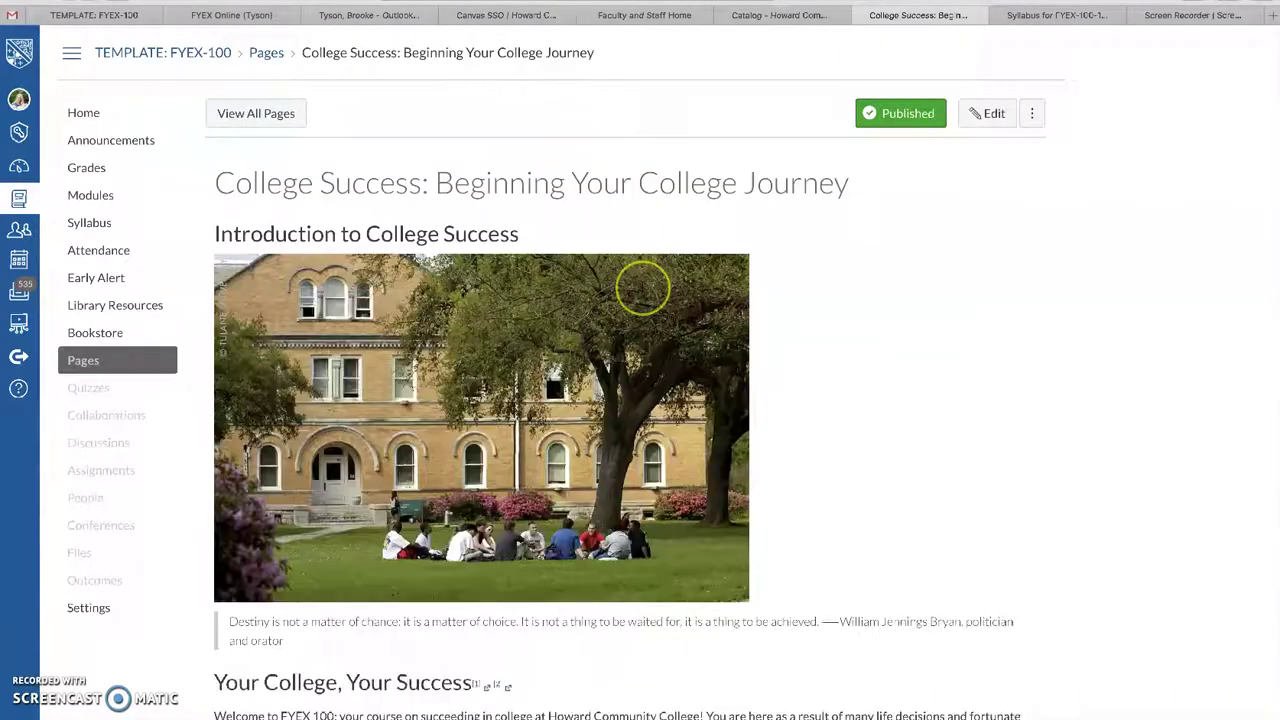
pyautogui.scroll(-5, 642, 289)
pyautogui.scroll(5, 642, 289)
pyautogui.scroll(-1, 660, 380)
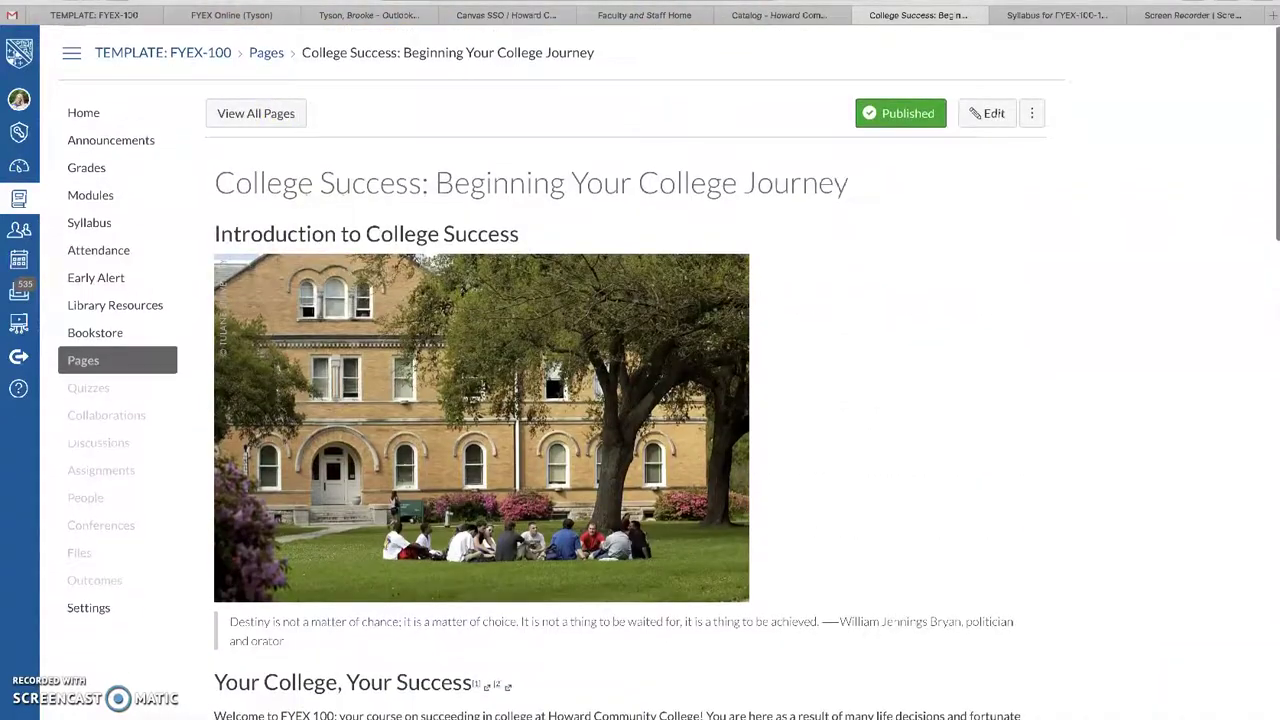
pyautogui.hotkey('alt', 'Left')
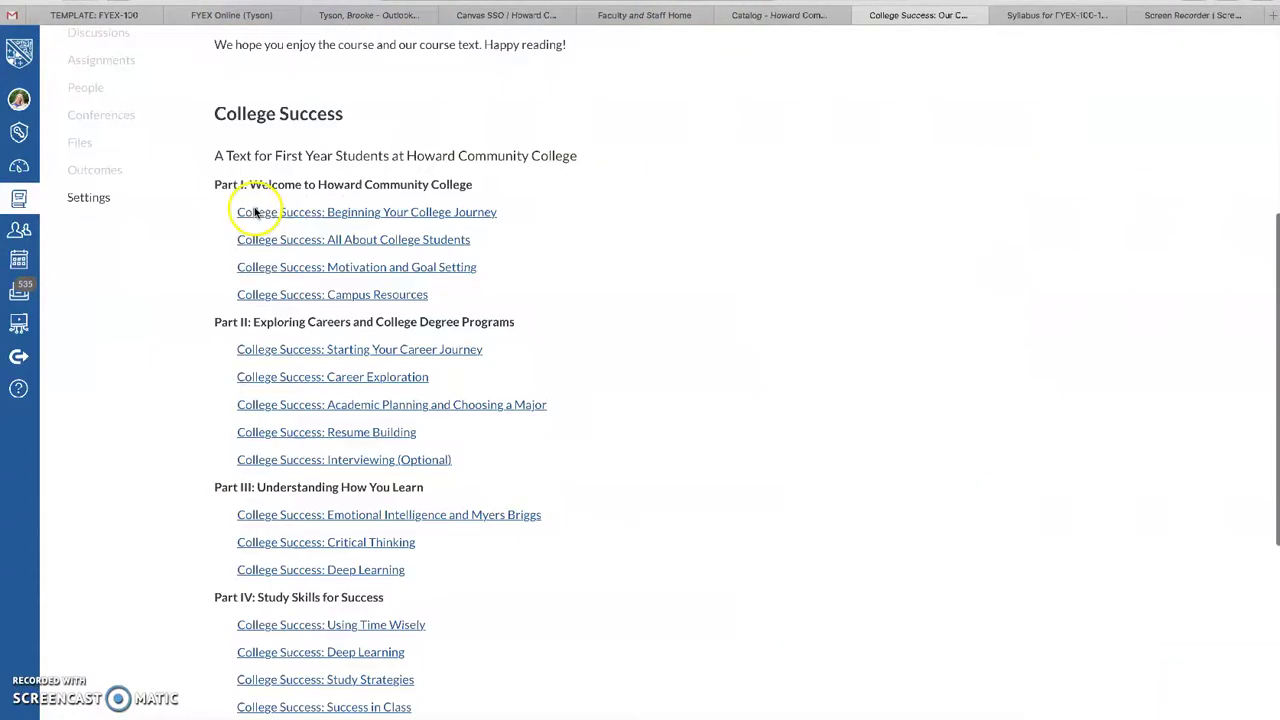
pyautogui.scroll(5, 529, 277)
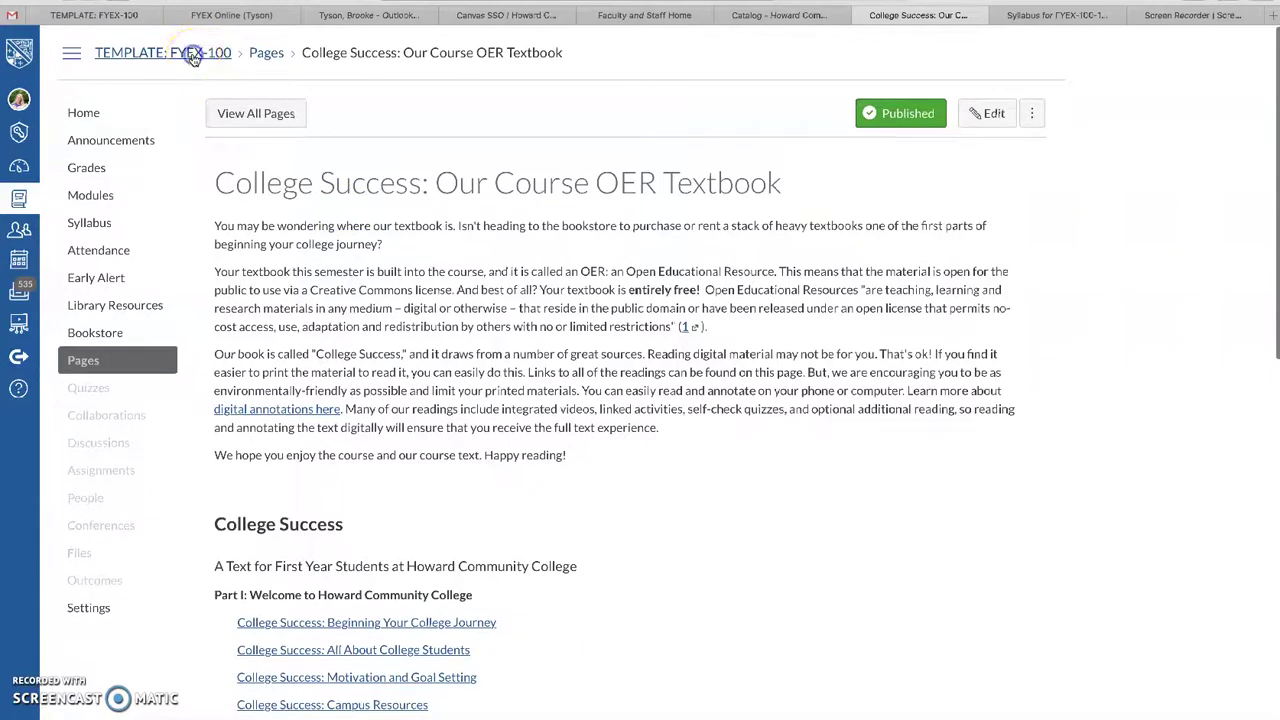
# Open the TEMPLATE: FYEX-100 home page, view the Modules page linked from it, and return to the home page
pyautogui.click(190, 55)
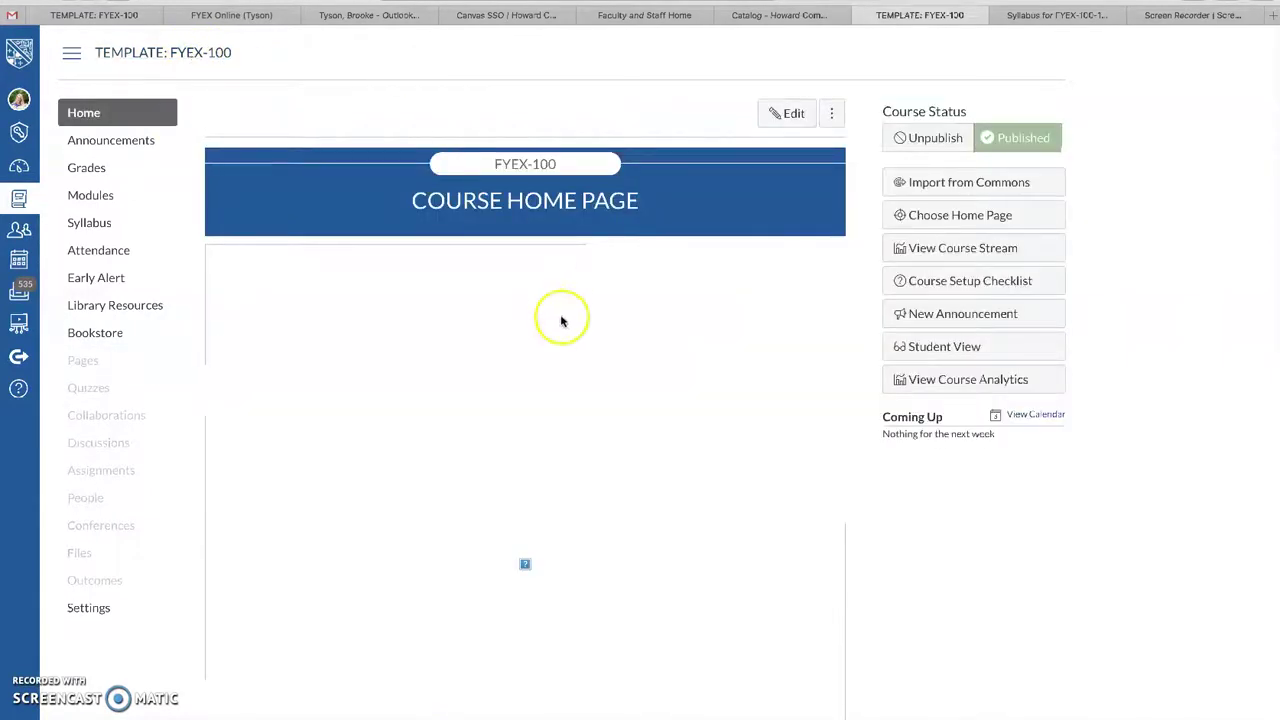
pyautogui.scroll(-5, 560, 320)
pyautogui.scroll(-3, 561, 321)
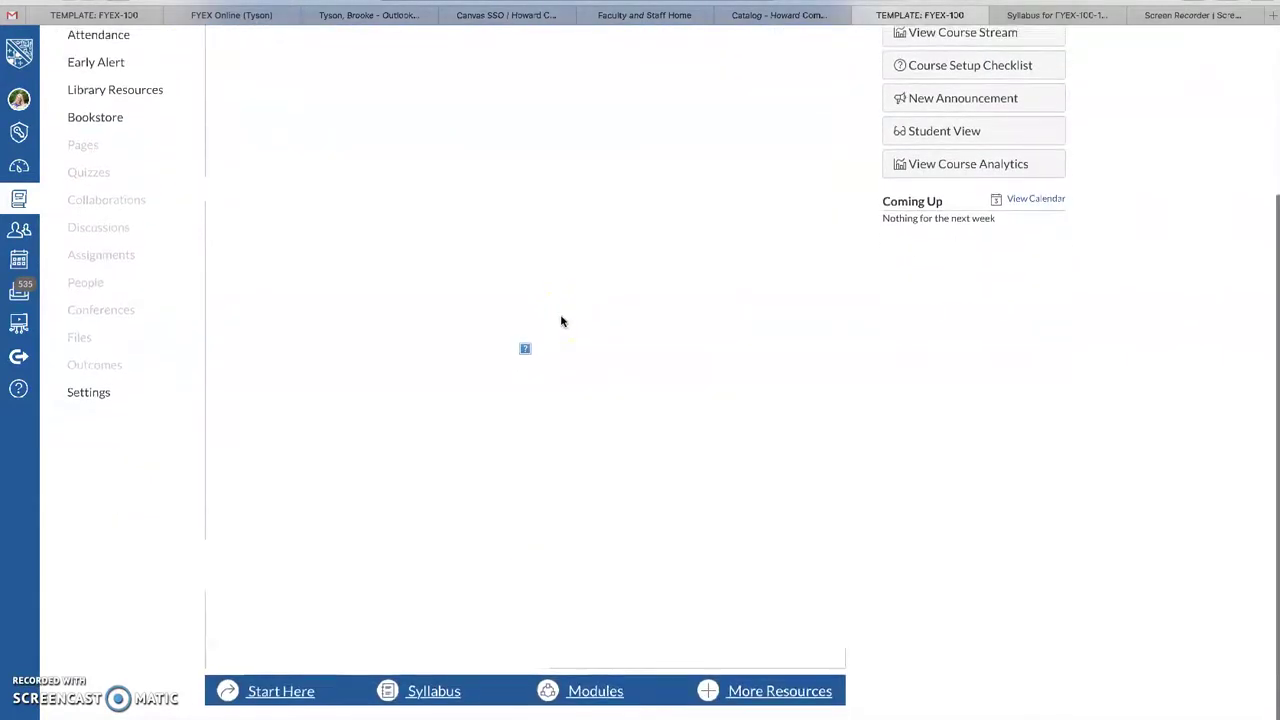
pyautogui.click(525, 351)
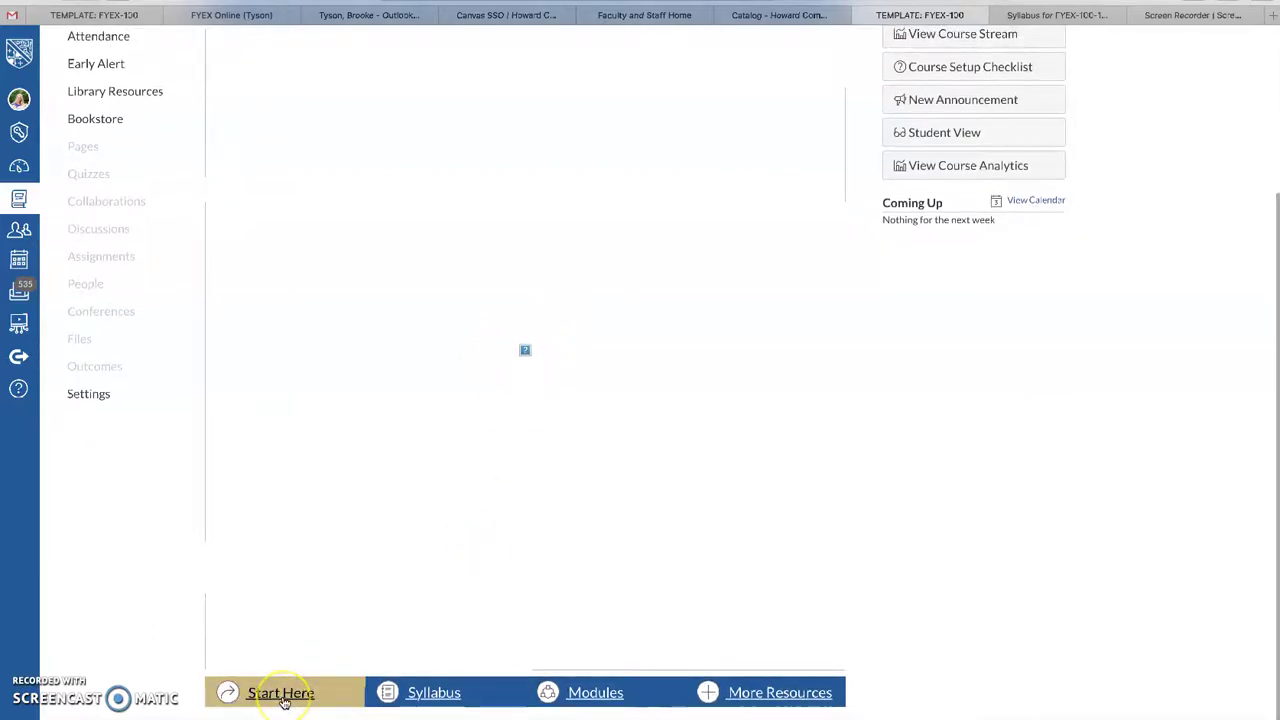
pyautogui.click(599, 697)
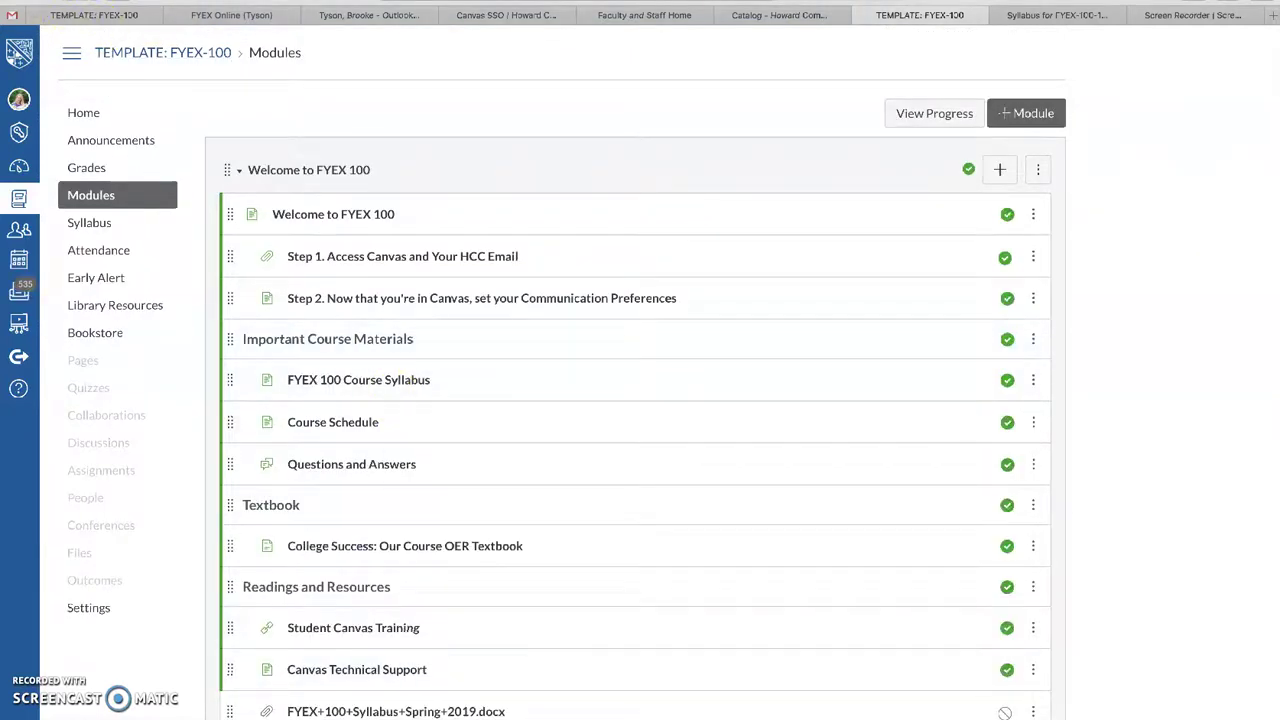
pyautogui.hotkey('alt', 'Left')
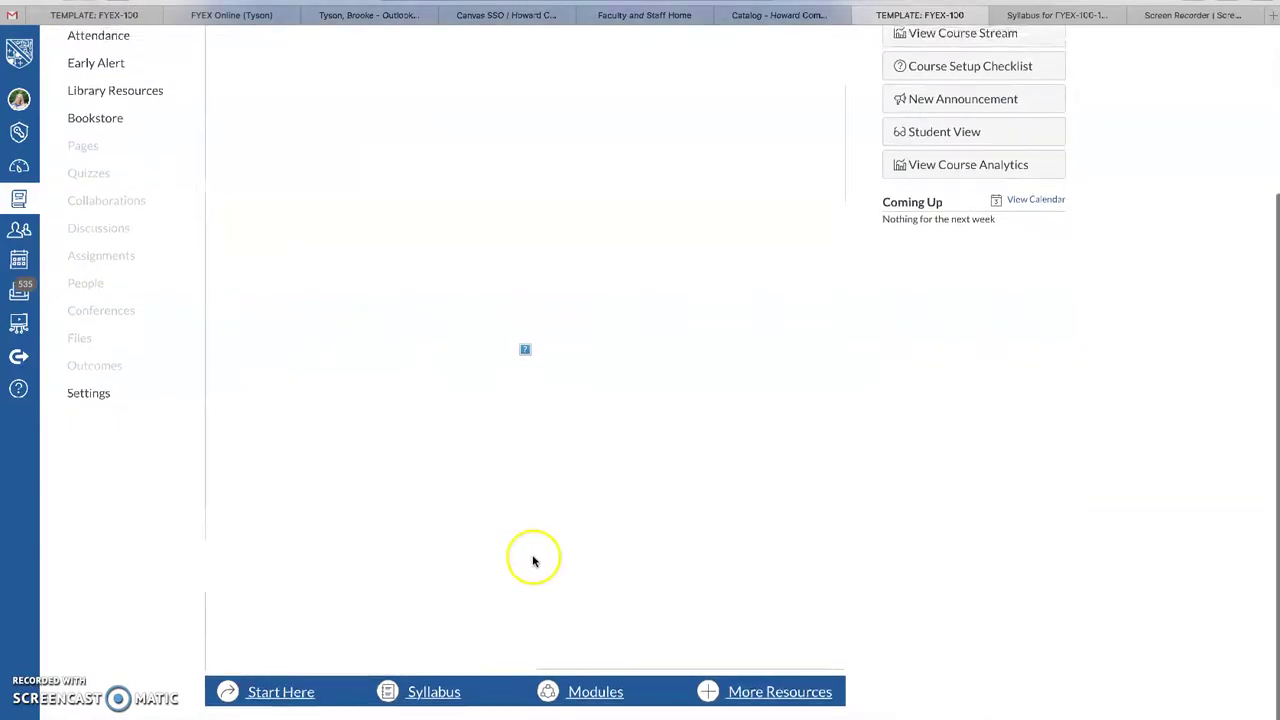
# Open the Start Here page and review the highlighted instructor introduction and the textbook listed under Step 2
pyautogui.click(270, 697)
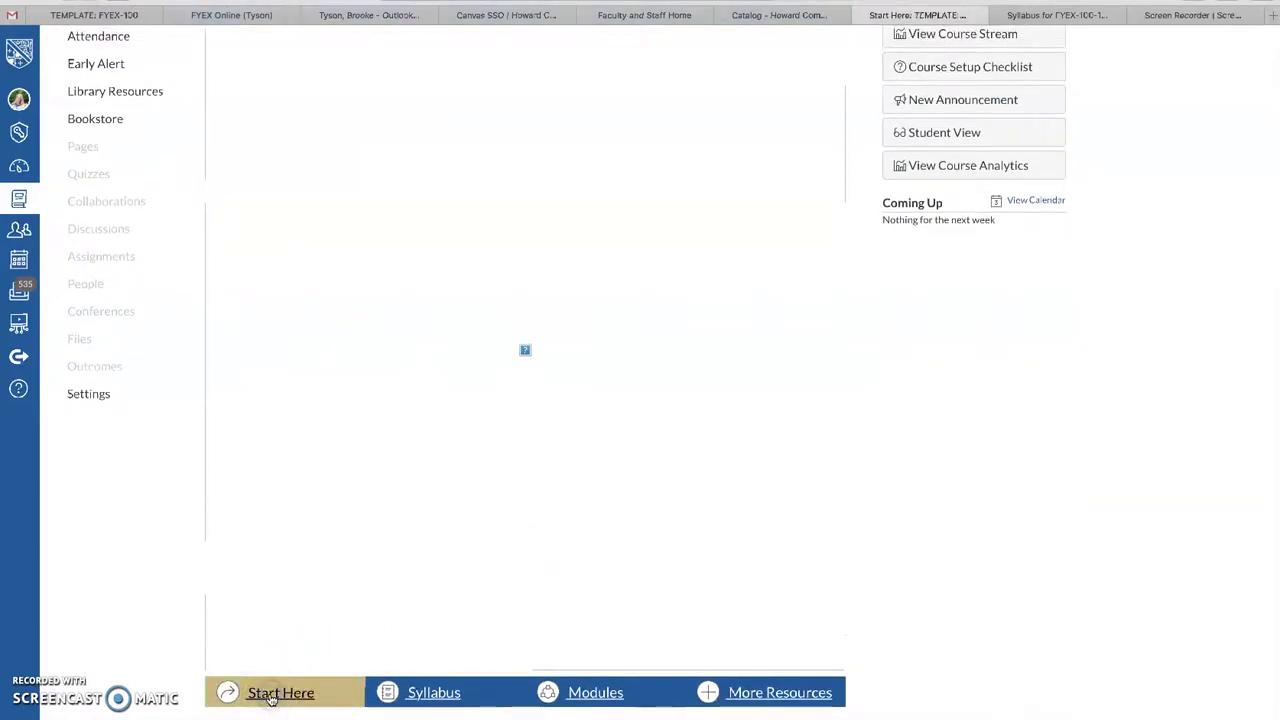
pyautogui.scroll(-2, 562, 395)
pyautogui.scroll(-2, 562, 395)
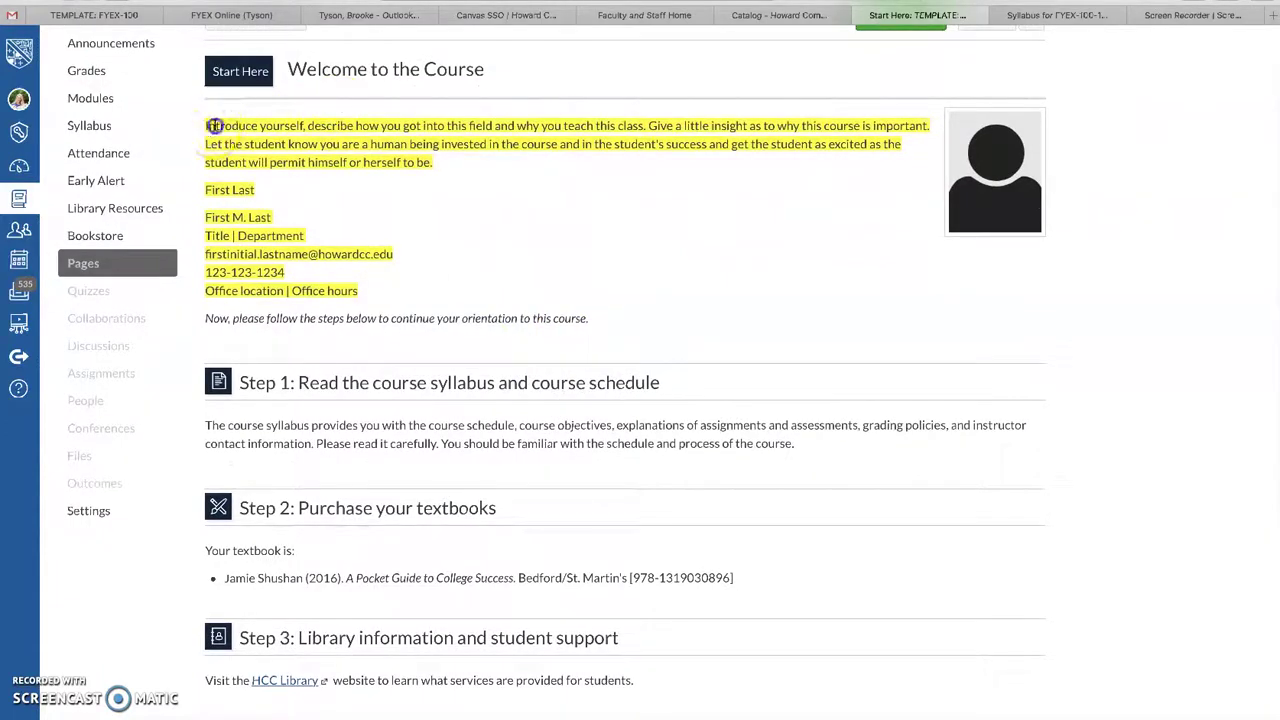
pyautogui.moveTo(213, 125); pyautogui.dragTo(303, 291)
pyautogui.click(303, 291)
pyautogui.scroll(-1, 365, 362)
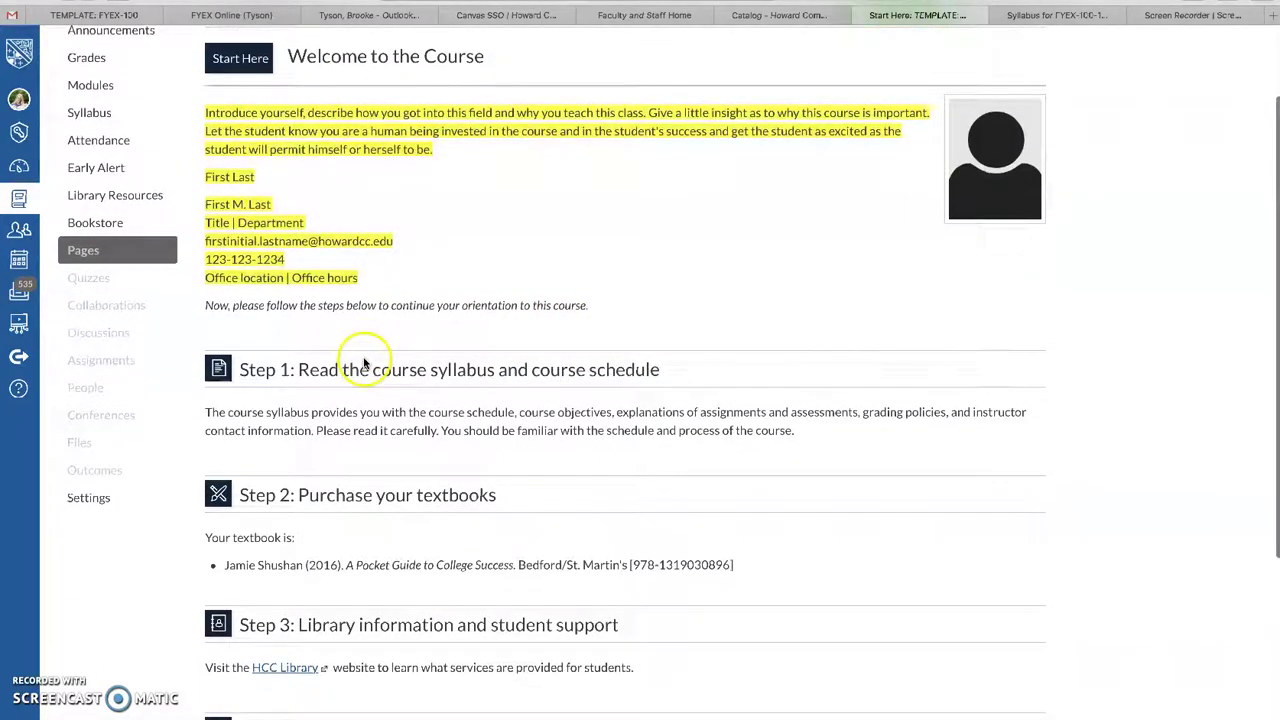
pyautogui.scroll(-5, 365, 362)
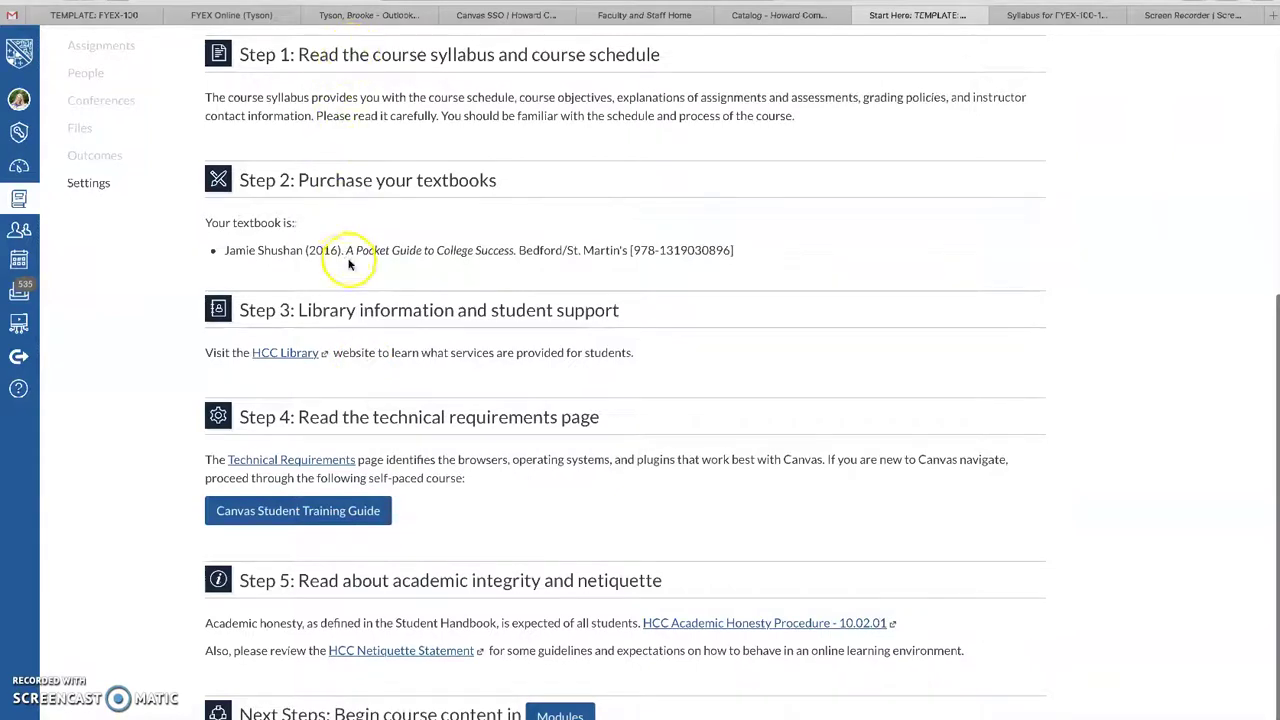
pyautogui.moveTo(227, 250); pyautogui.dragTo(531, 267)
pyautogui.click(531, 267)
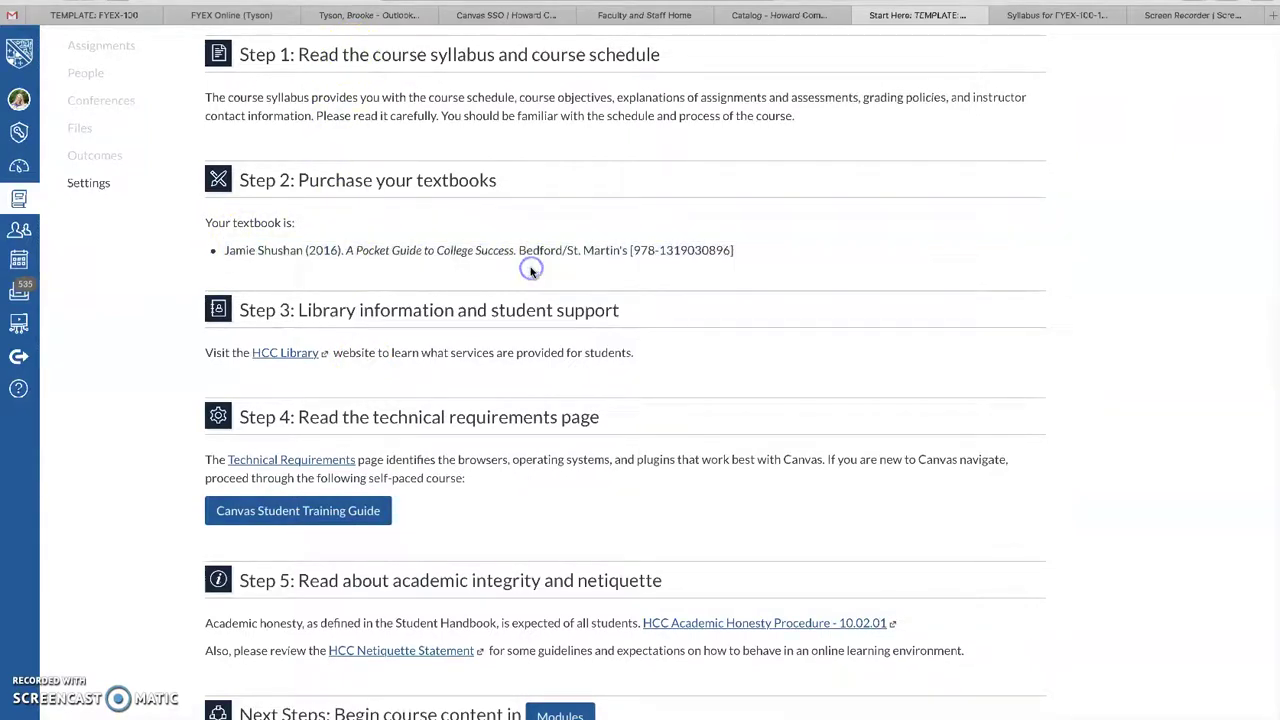
# Edit the Start Here page, replacing the Step 2 textbook with "College Success, our free course OER. You do NOT need to purchase a textbook for this class."
pyautogui.scroll(7, 531, 267)
pyautogui.click(993, 113)
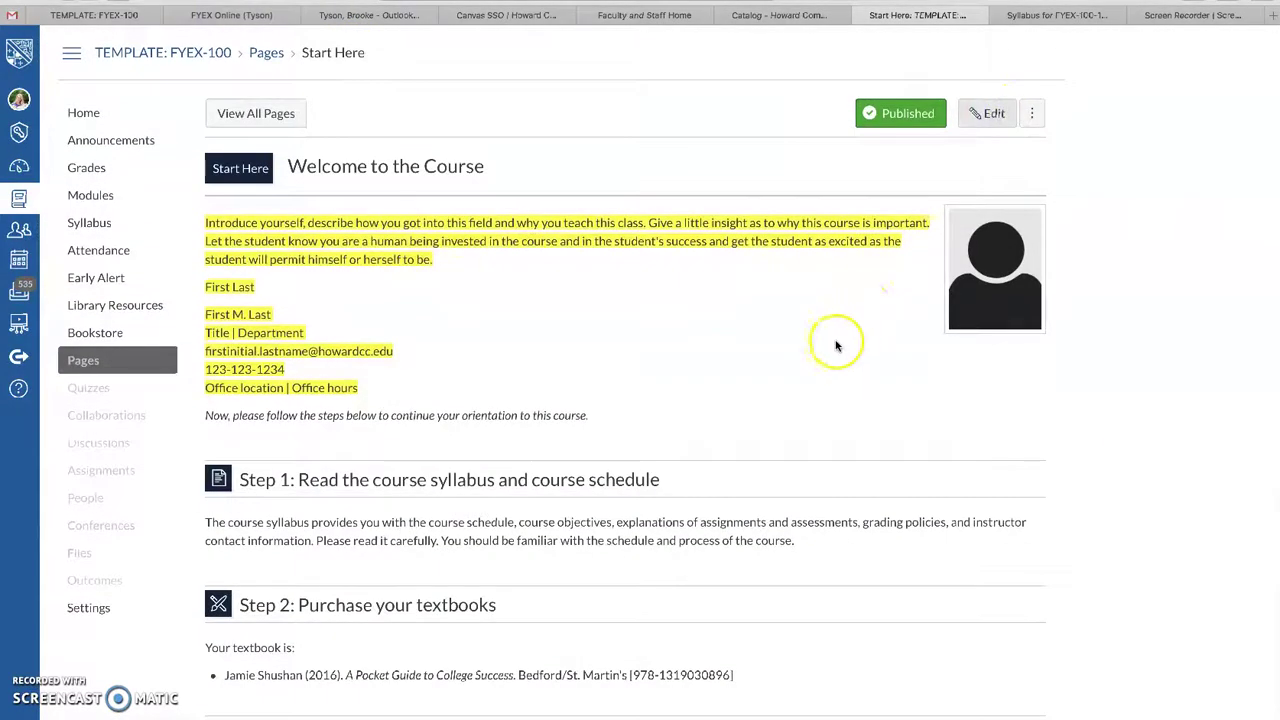
pyautogui.scroll(-3, 650, 384)
pyautogui.scroll(-6, 650, 384)
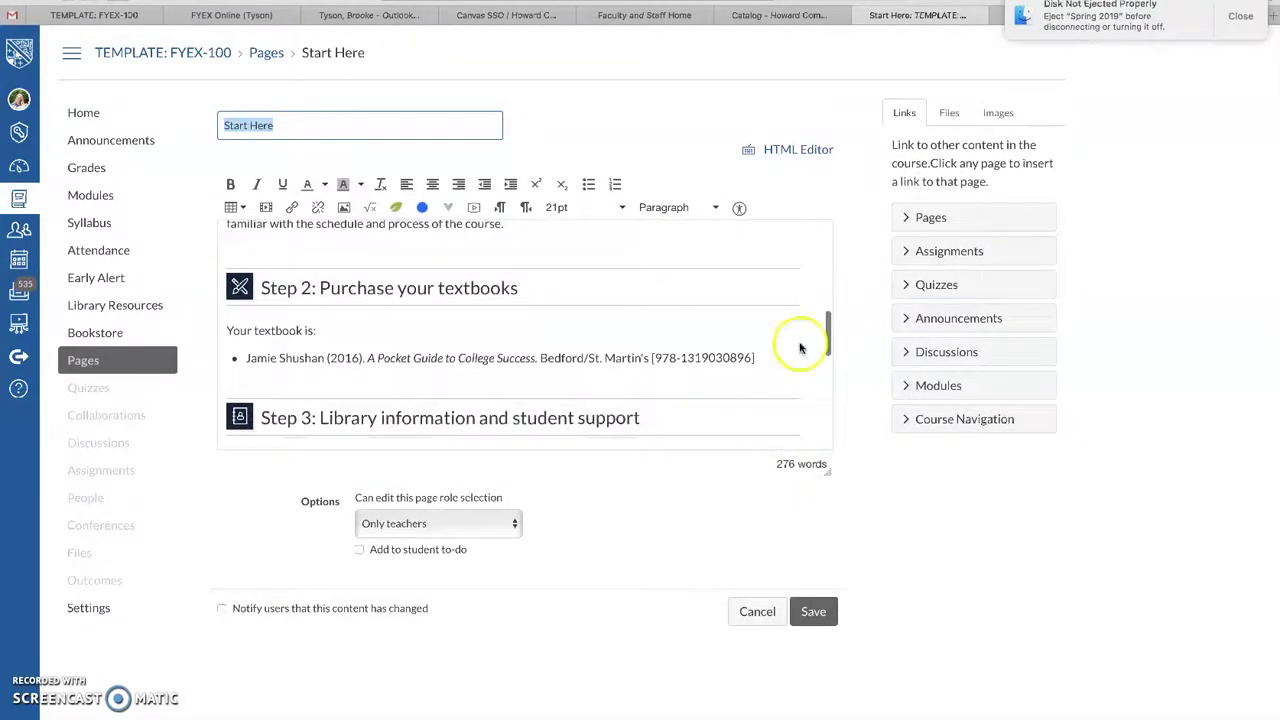
pyautogui.moveTo(755, 360); pyautogui.dragTo(290, 338)
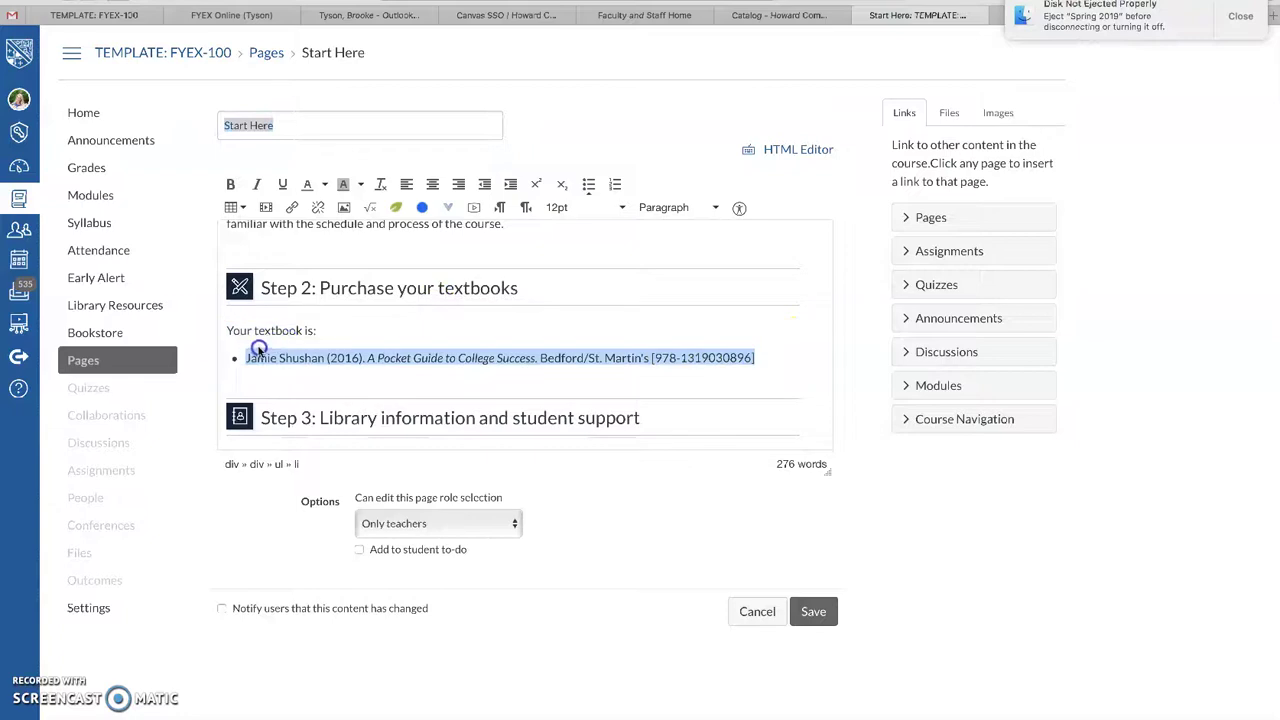
pyautogui.write('Co')
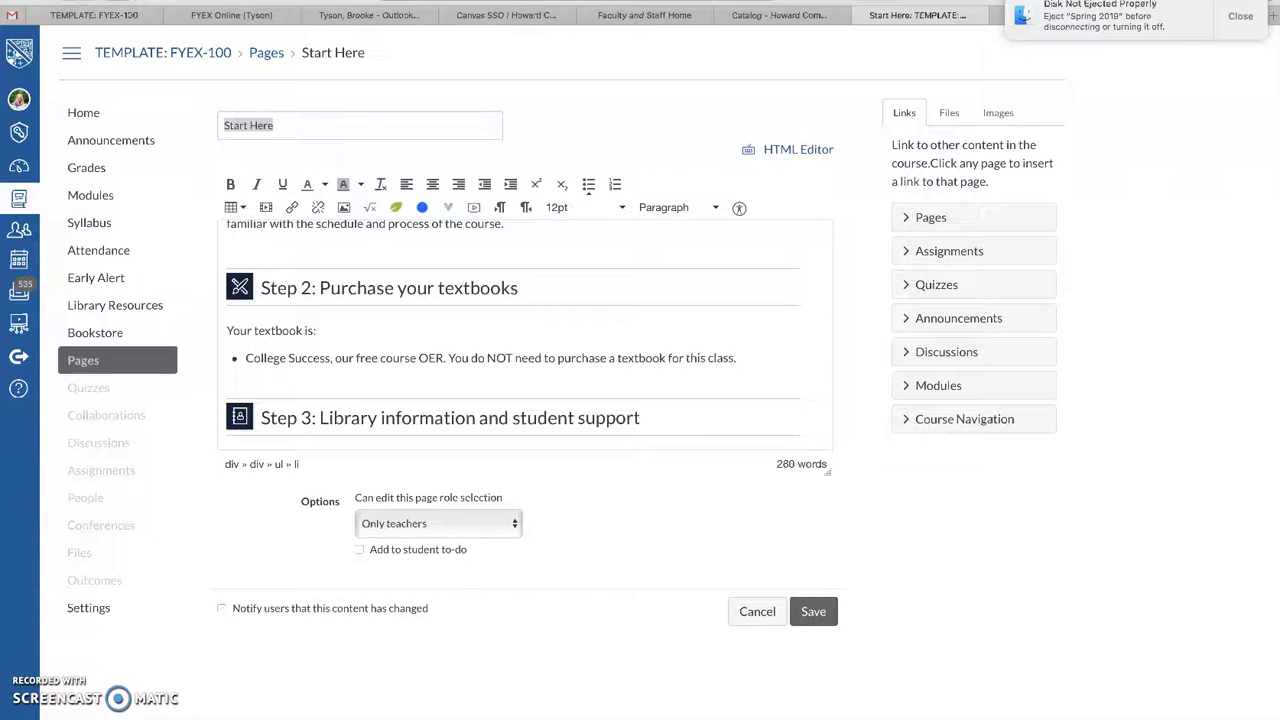
# Link the words "College Success" under Step 2 to the course page "College Success: Our Course OER Textbook" and save the page
pyautogui.click(313, 360)
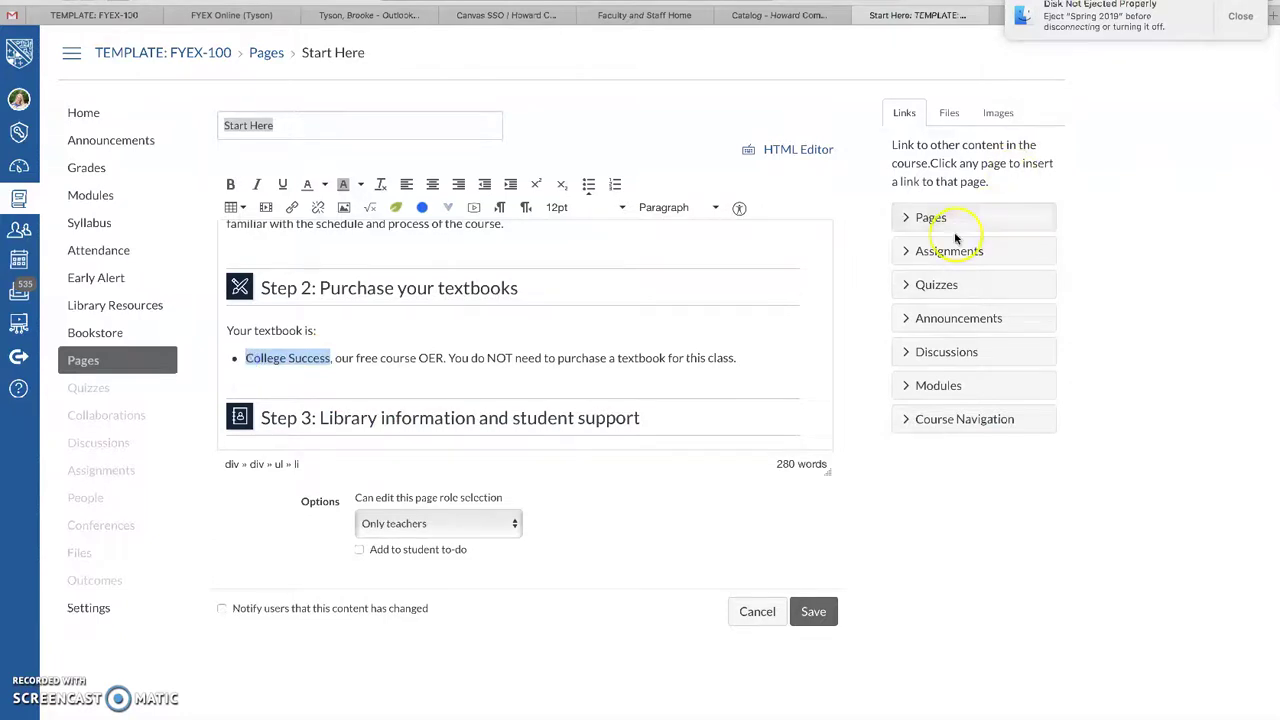
pyautogui.click(940, 220)
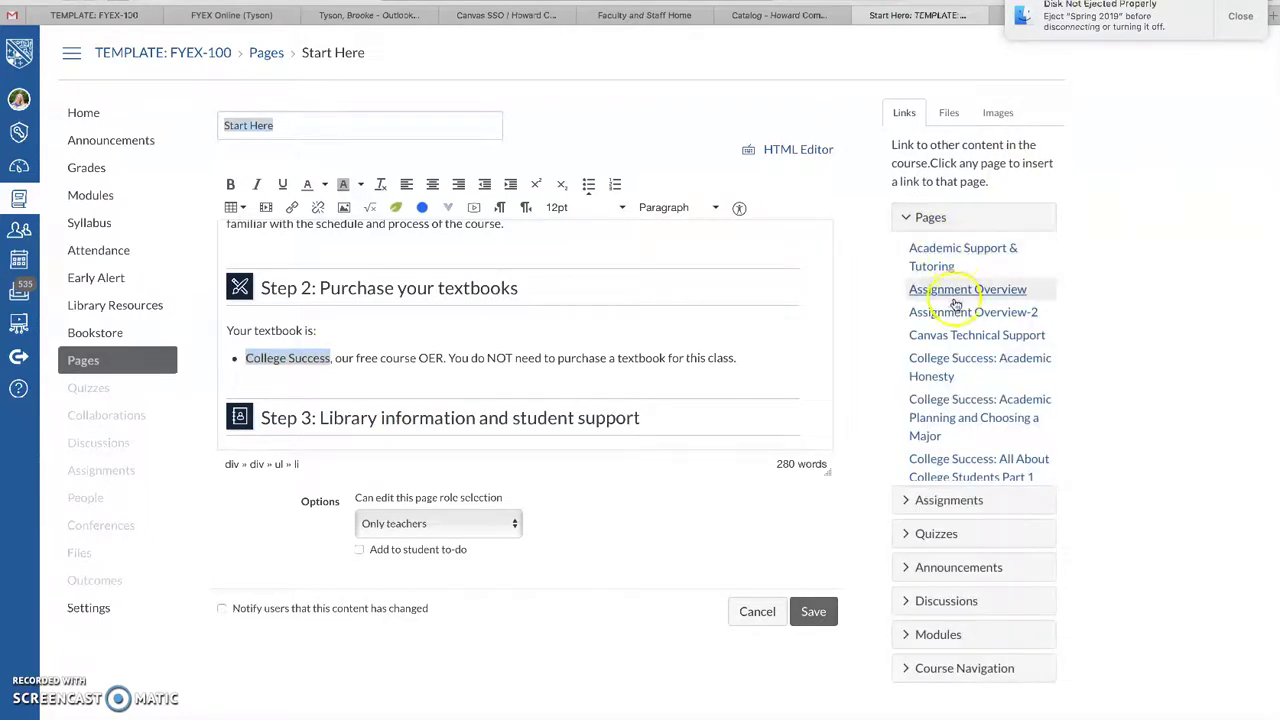
pyautogui.scroll(-10, 965, 365)
pyautogui.scroll(-3, 968, 370)
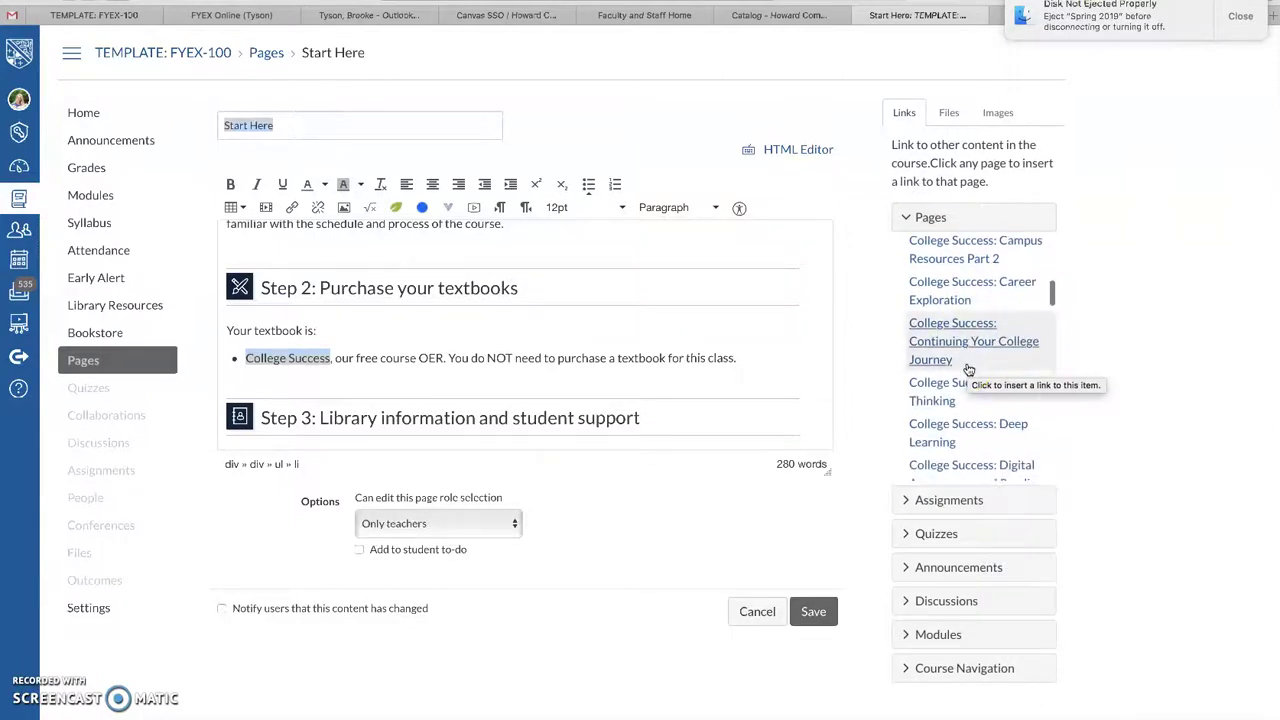
pyautogui.scroll(-4, 968, 370)
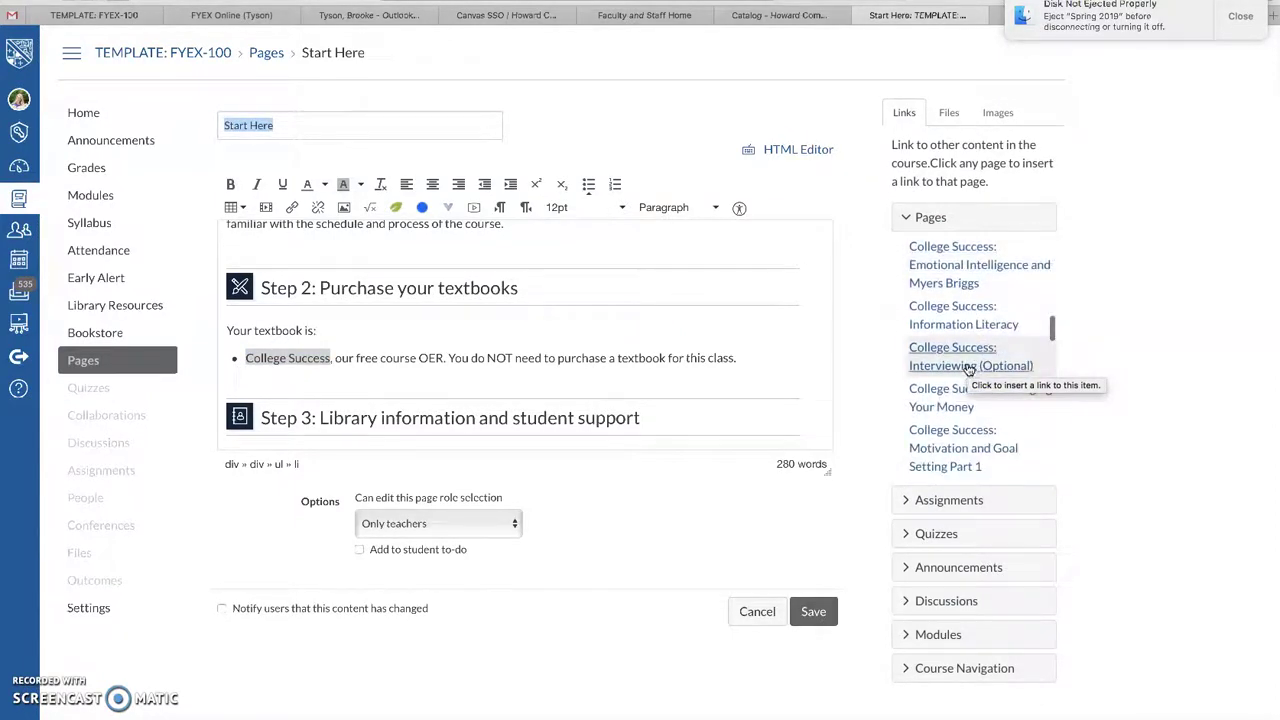
pyautogui.scroll(-3, 968, 370)
pyautogui.scroll(-3, 968, 370)
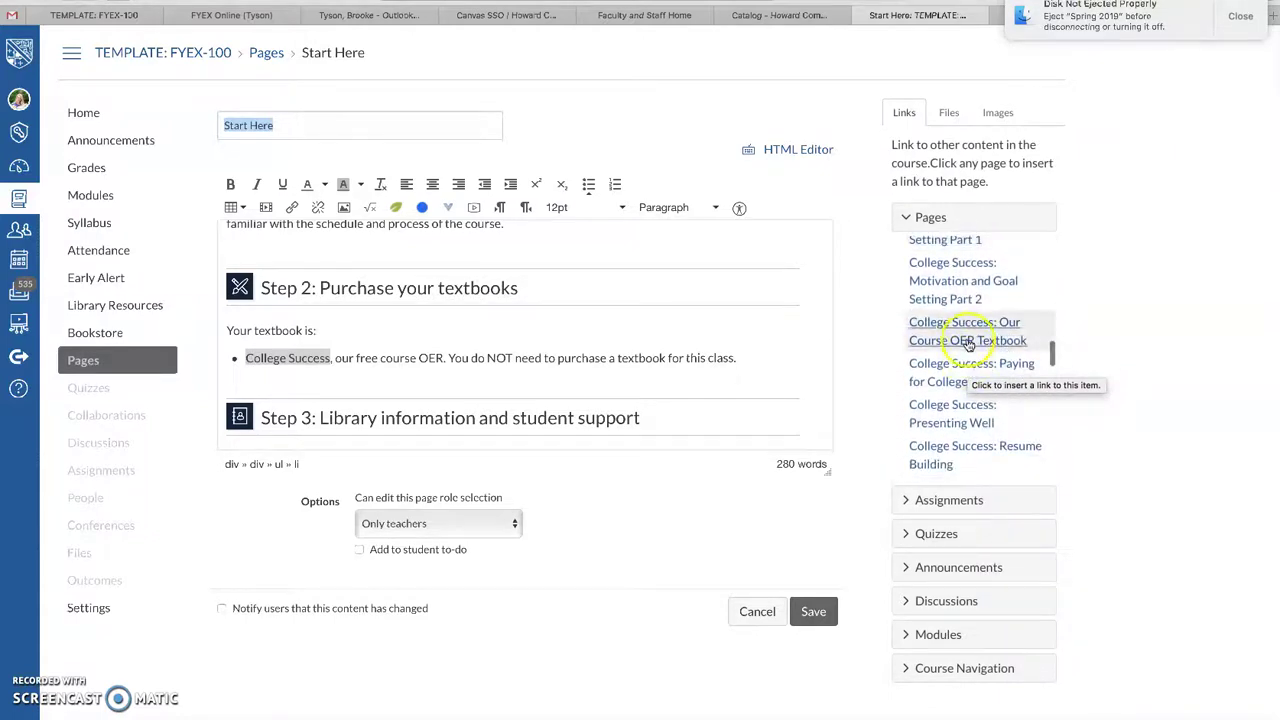
pyautogui.click(966, 340)
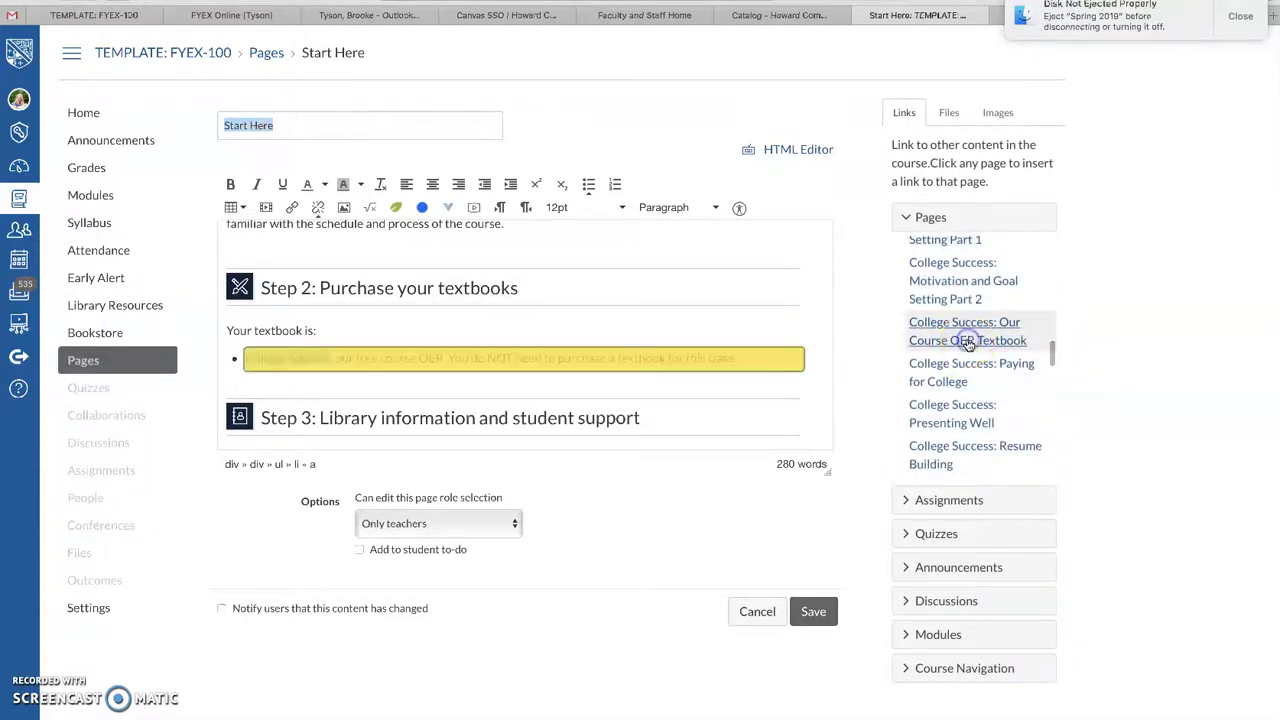
pyautogui.click(814, 609)
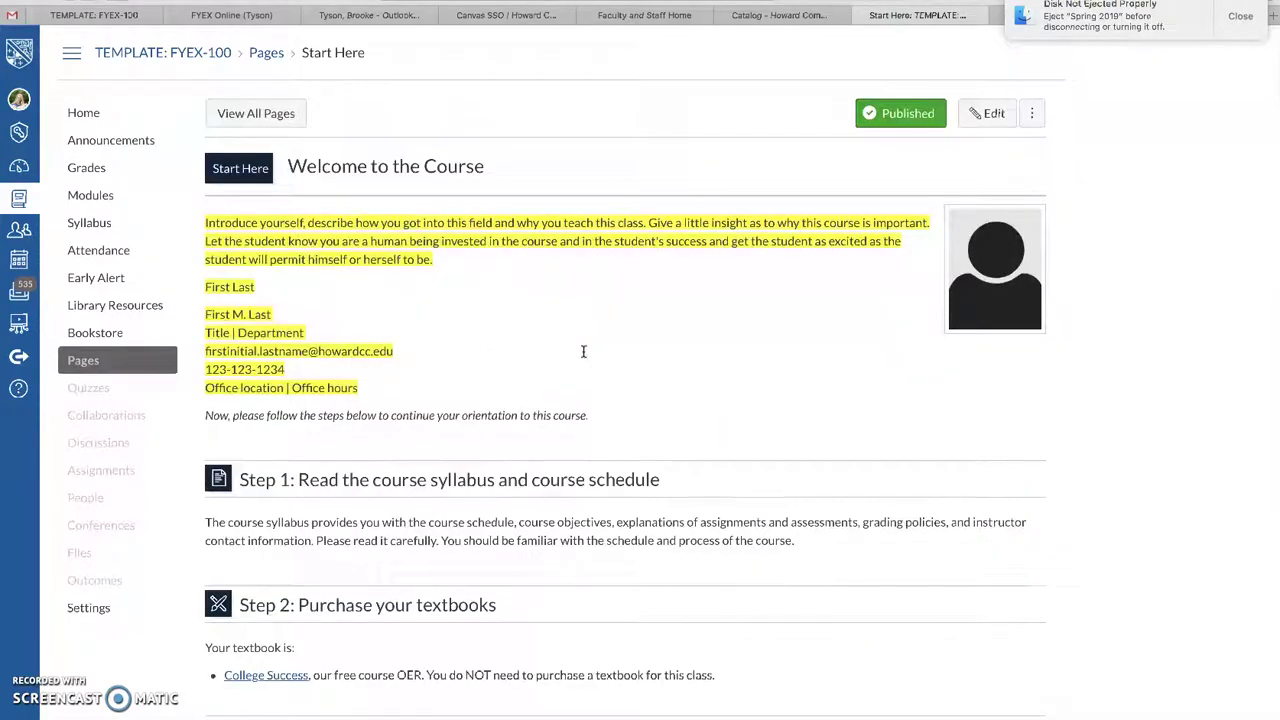
# Open Modules from the end of the Start Here page, return to the course home page, and open Modules from there
pyautogui.scroll(-5, 584, 352)
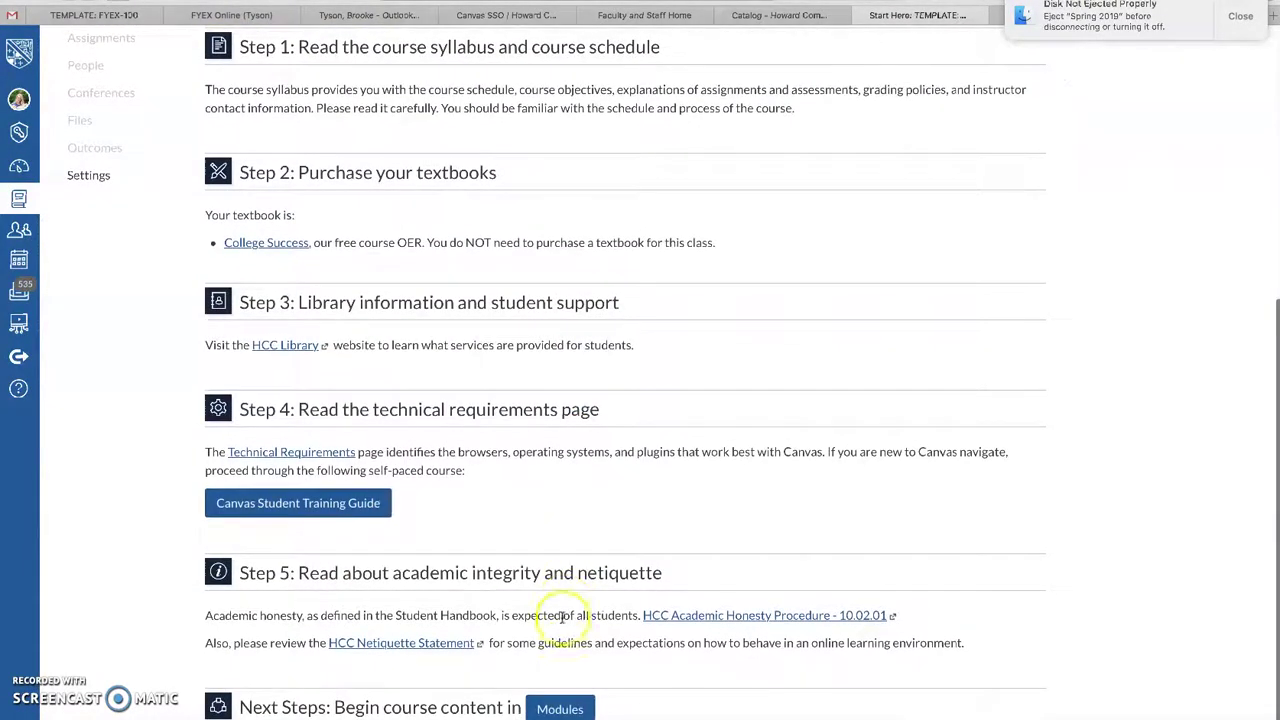
pyautogui.click(557, 710)
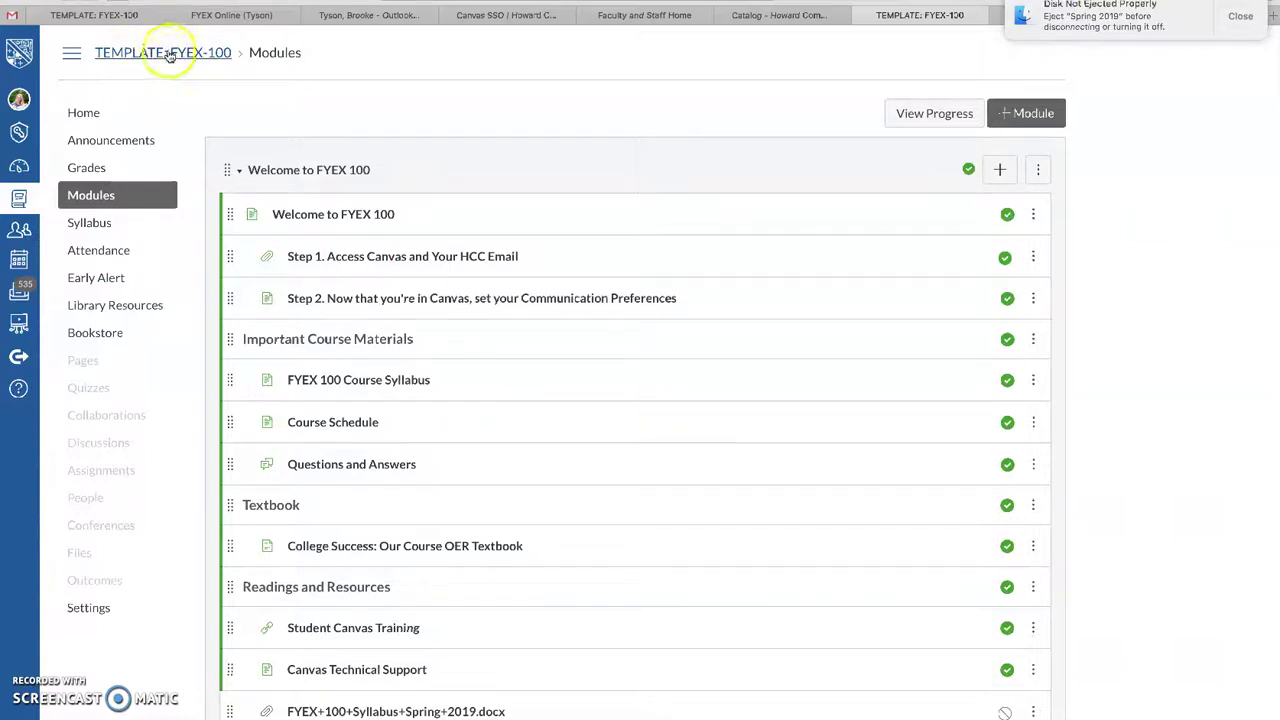
pyautogui.click(83, 115)
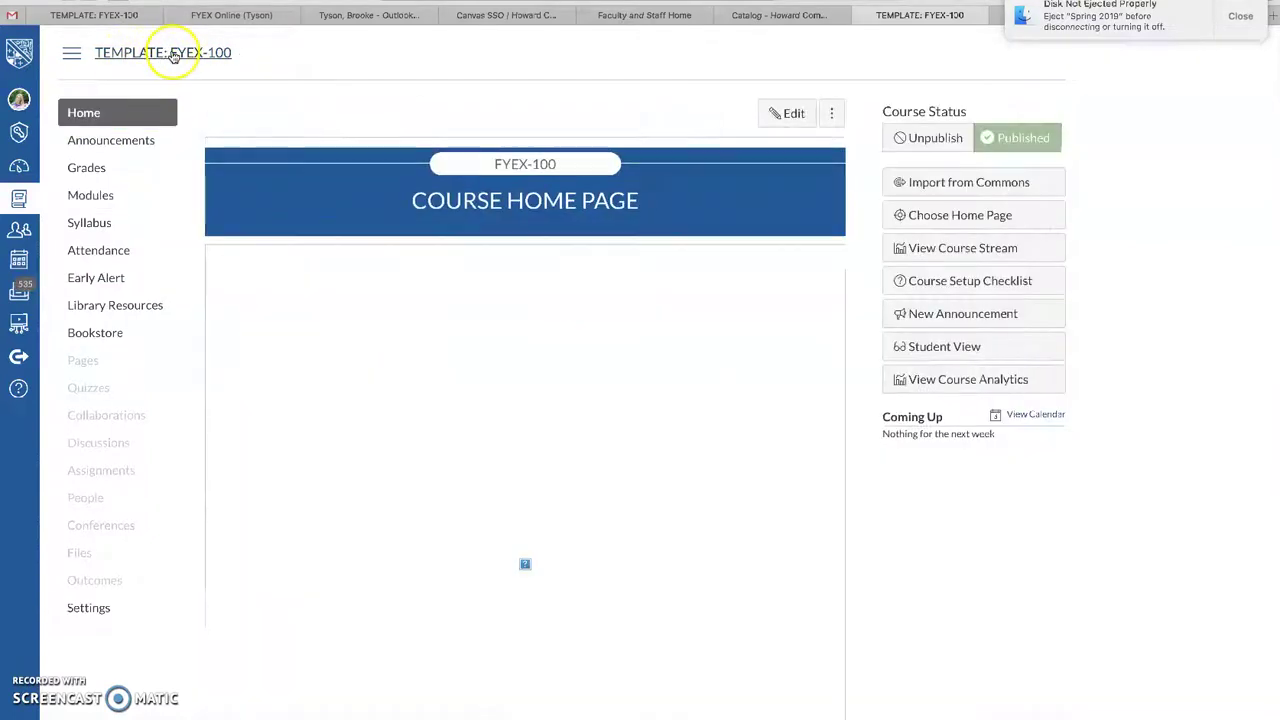
pyautogui.scroll(-3, 626, 394)
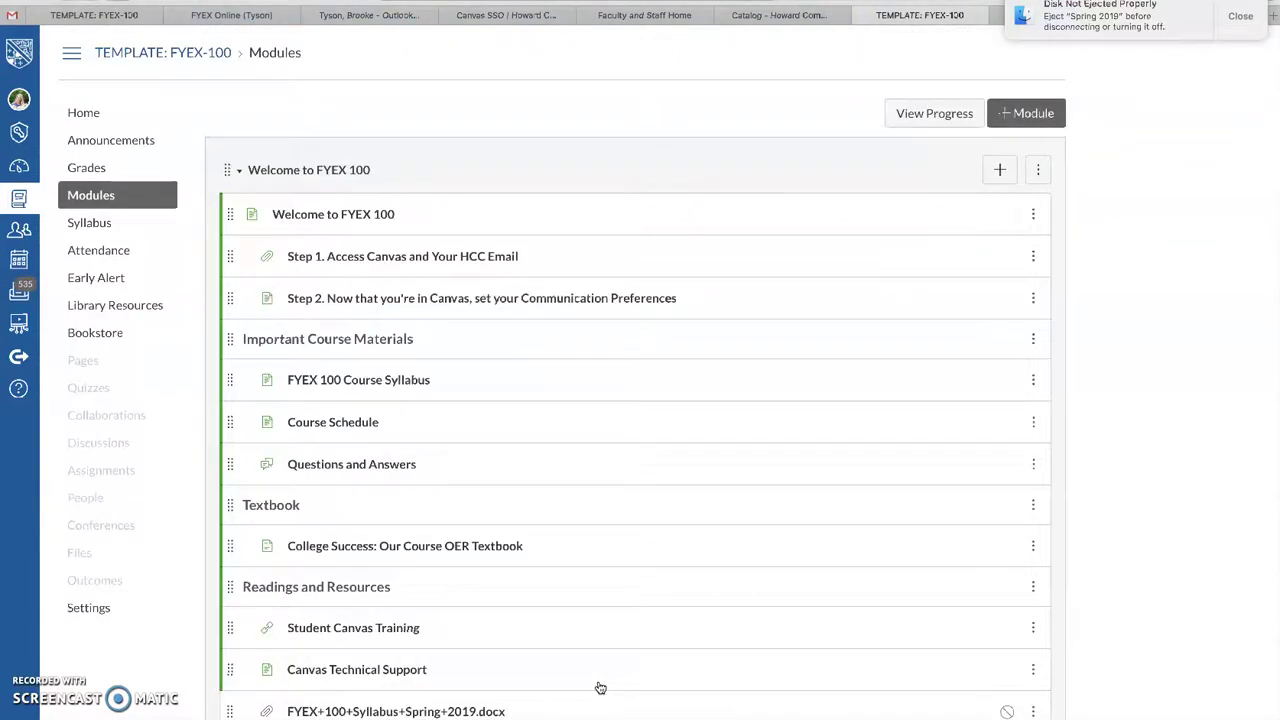
# Review the items in the Welcome to FYEX 100 module, open its OER textbook page briefly, and return to Modules
pyautogui.scroll(-3, 600, 688)
pyautogui.scroll(-1, 600, 688)
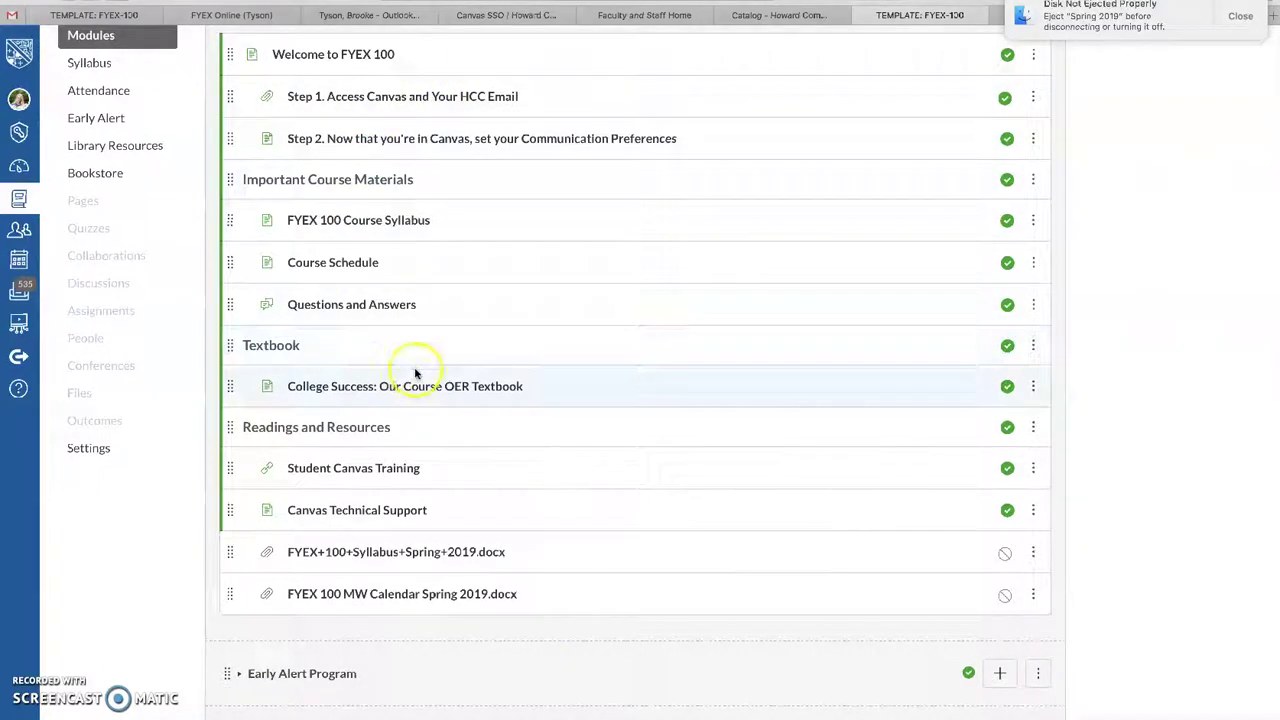
pyautogui.scroll(3, 416, 372)
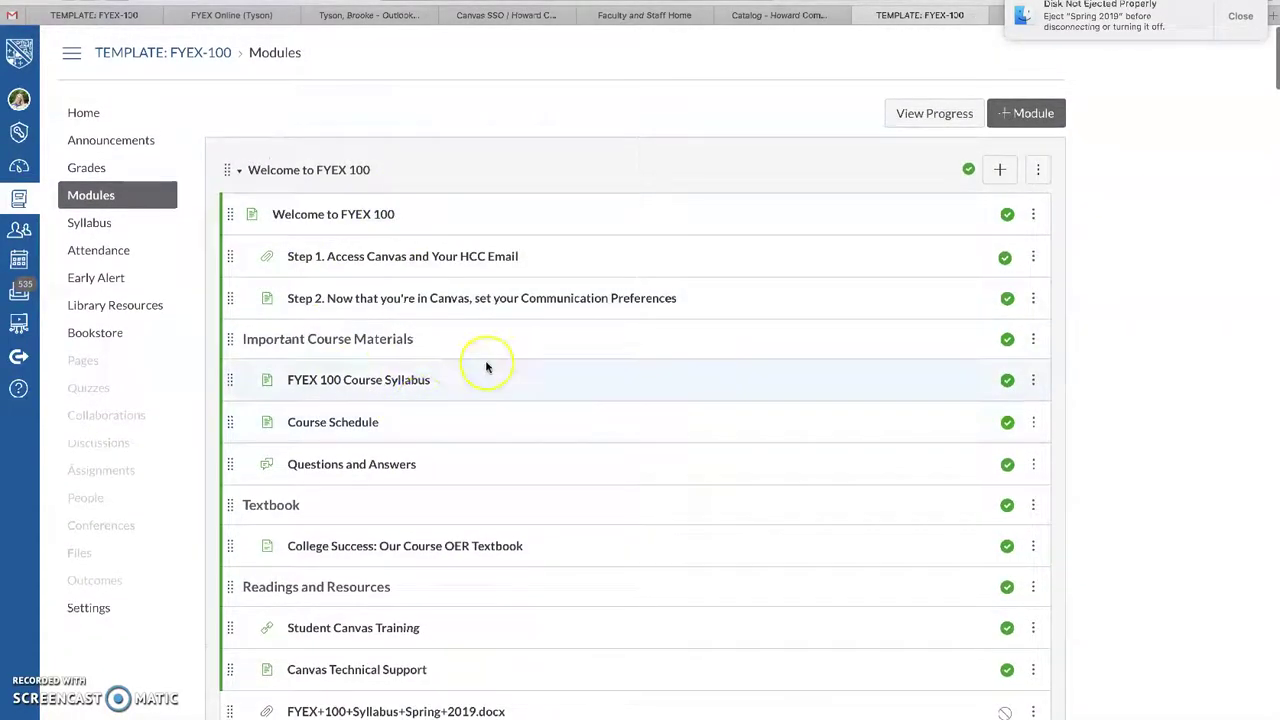
pyautogui.scroll(-1, 486, 367)
pyautogui.scroll(-1, 486, 367)
pyautogui.scroll(1, 486, 367)
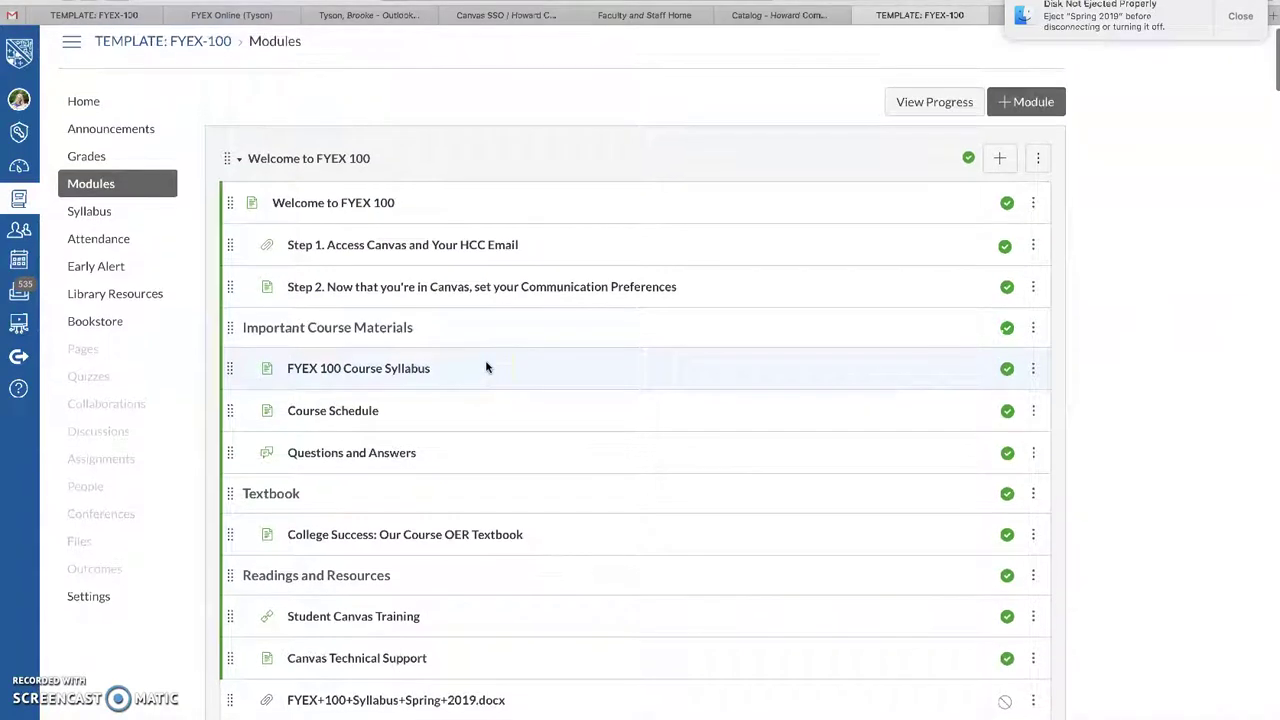
pyautogui.scroll(-3, 486, 367)
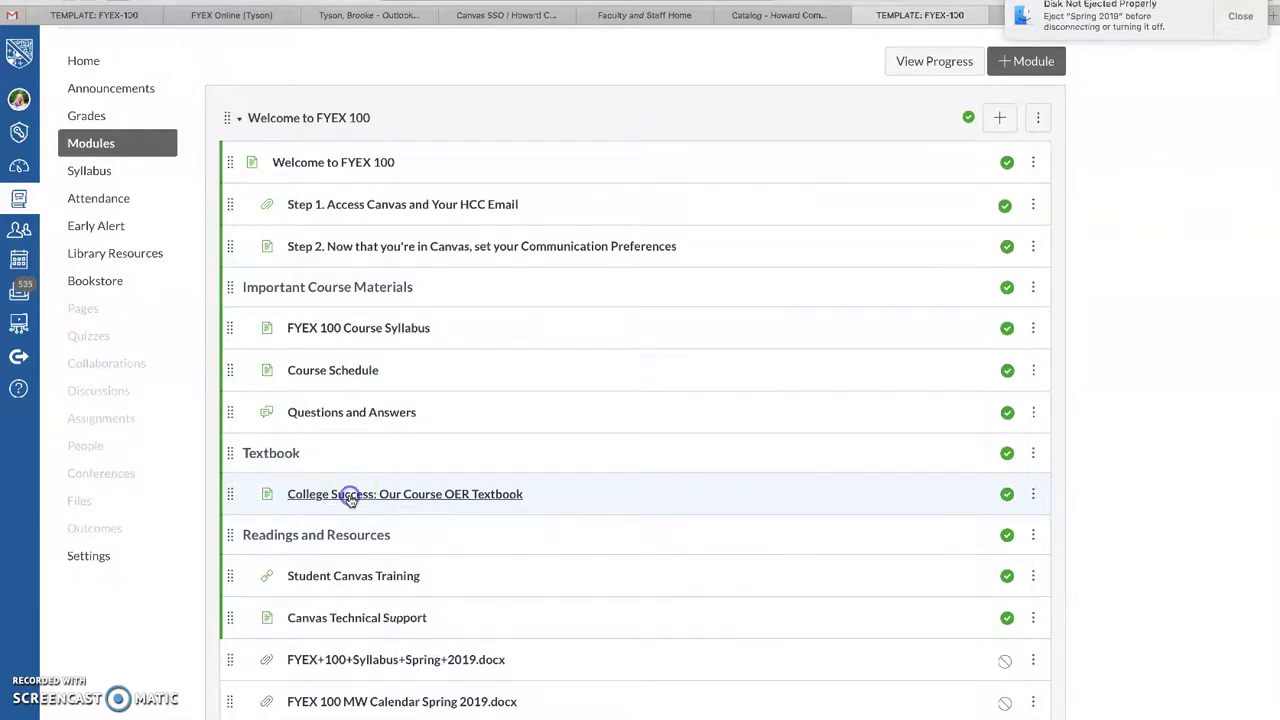
pyautogui.click(350, 497)
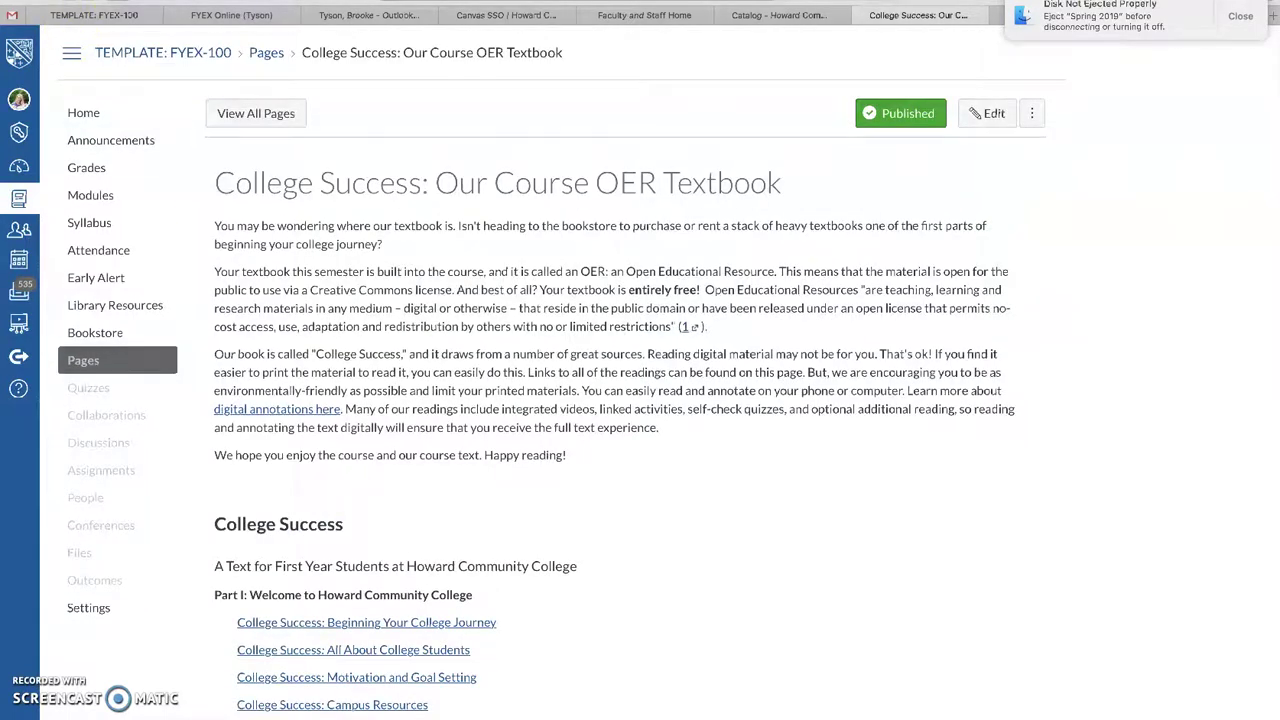
pyautogui.click(90, 195)
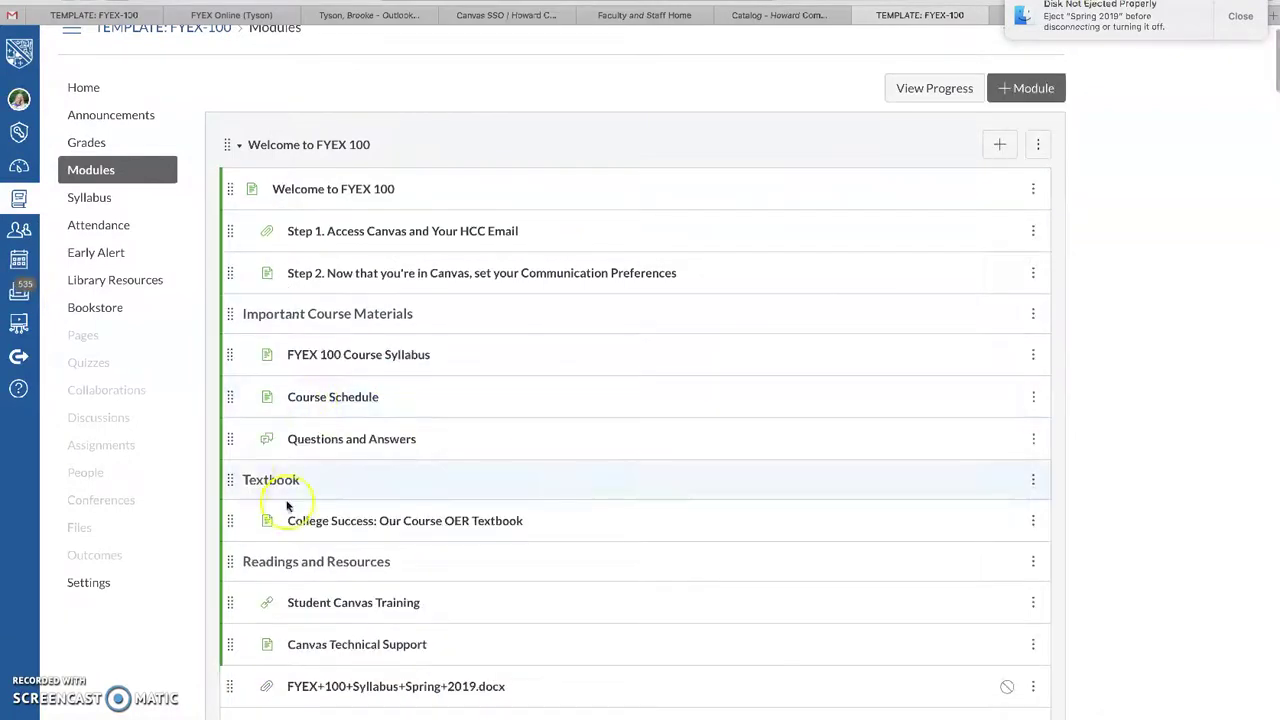
# Reopen "College Success: Our Course OER Textbook" from the Textbook section and review its introduction and the readings linked under each part
pyautogui.moveTo(299, 481); pyautogui.dragTo(301, 481)
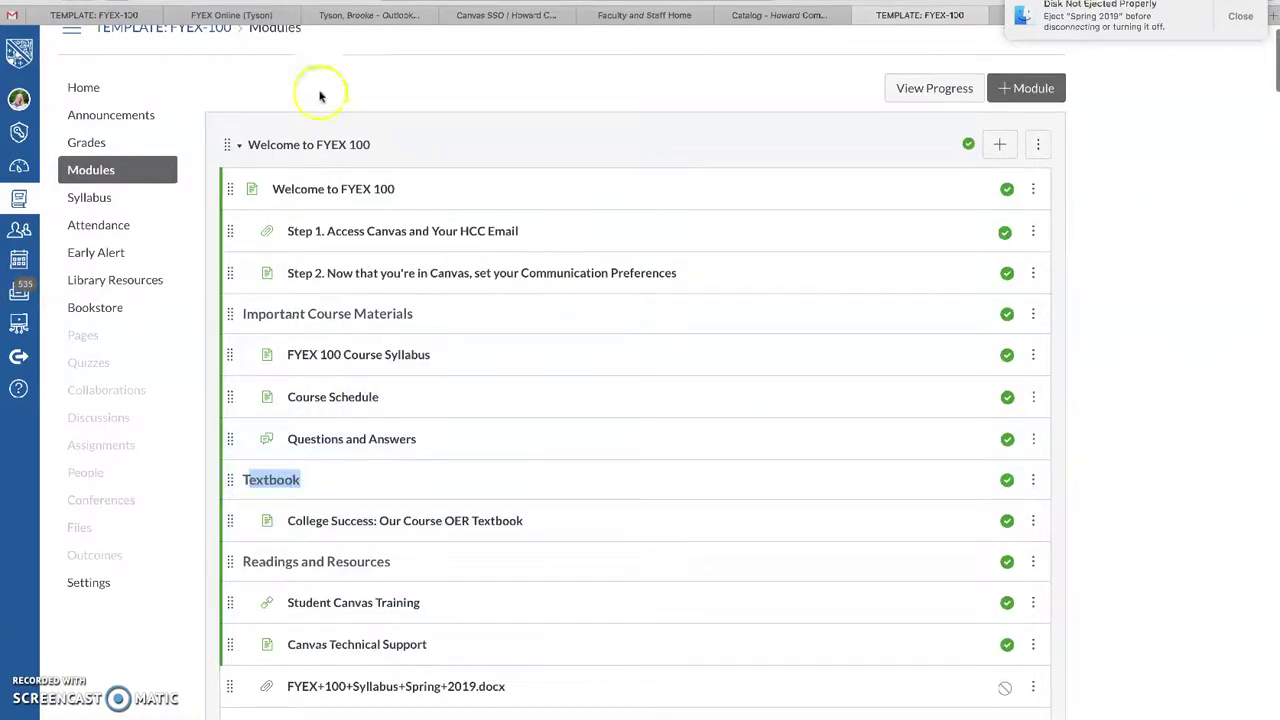
pyautogui.moveTo(233, 147); pyautogui.dragTo(230, 145)
pyautogui.scroll(-2, 310, 292)
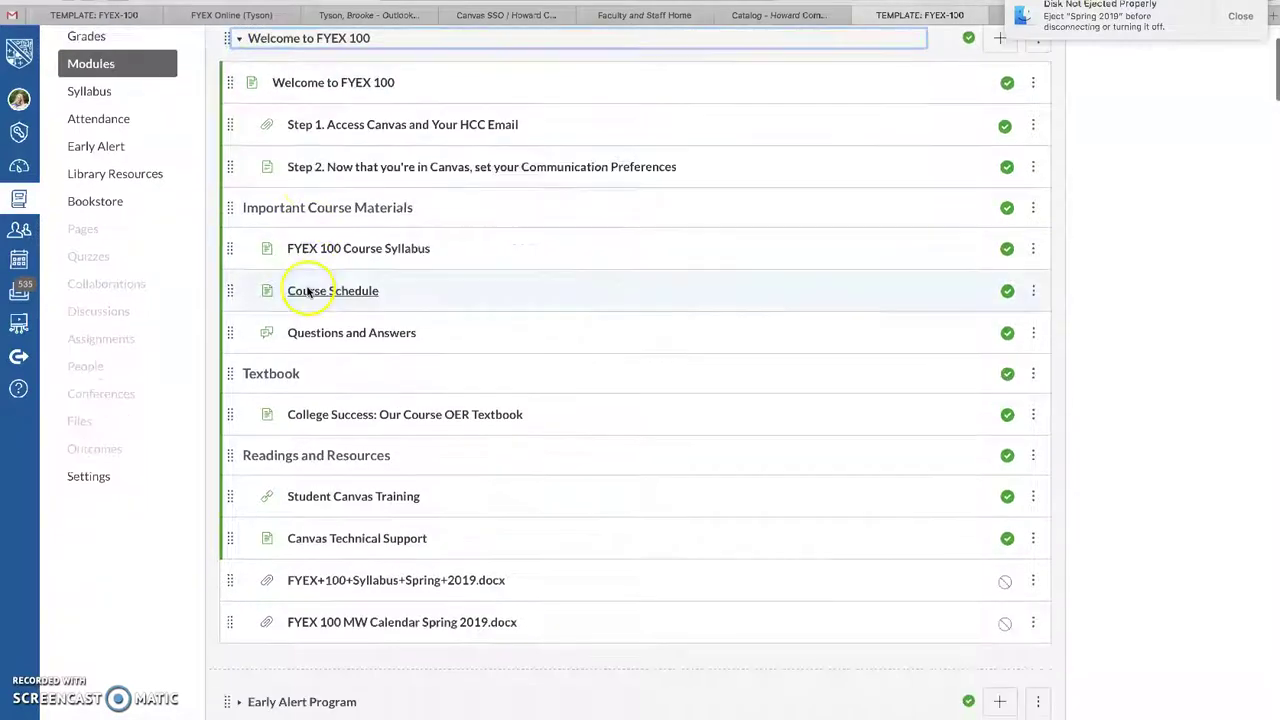
pyautogui.scroll(-1, 310, 292)
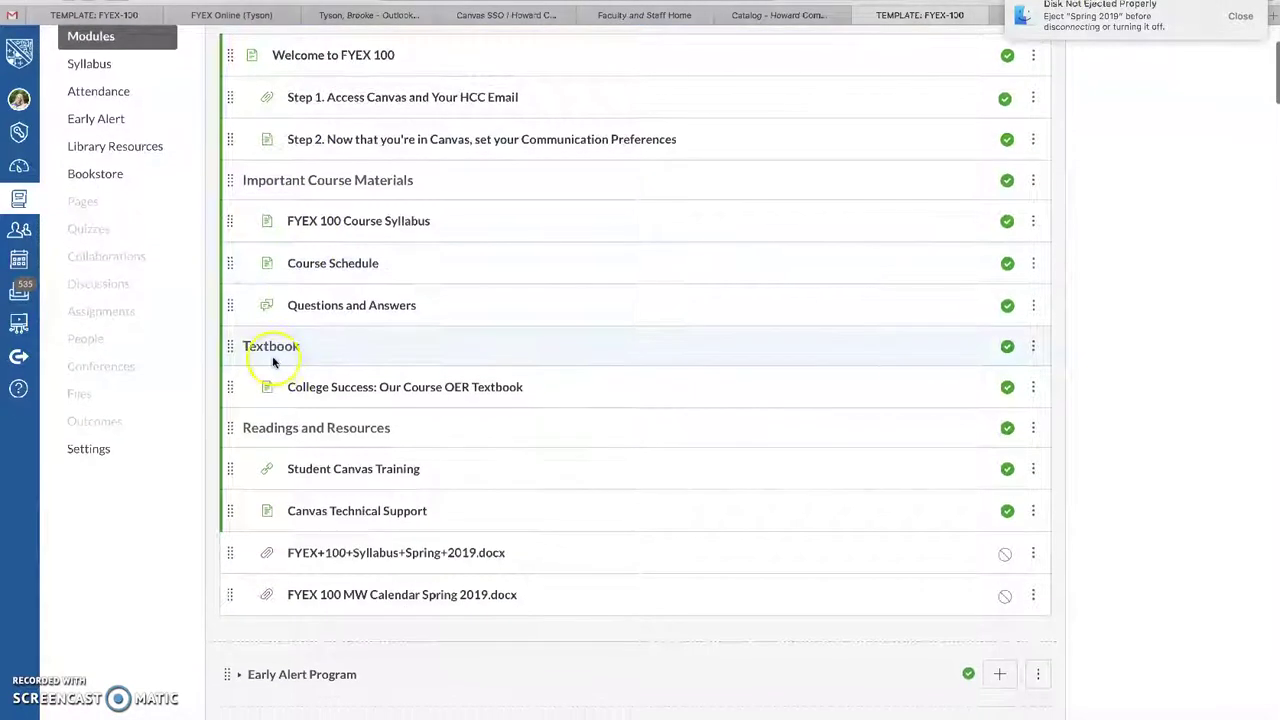
pyautogui.click(358, 390)
pyautogui.scroll(-10, 523, 430)
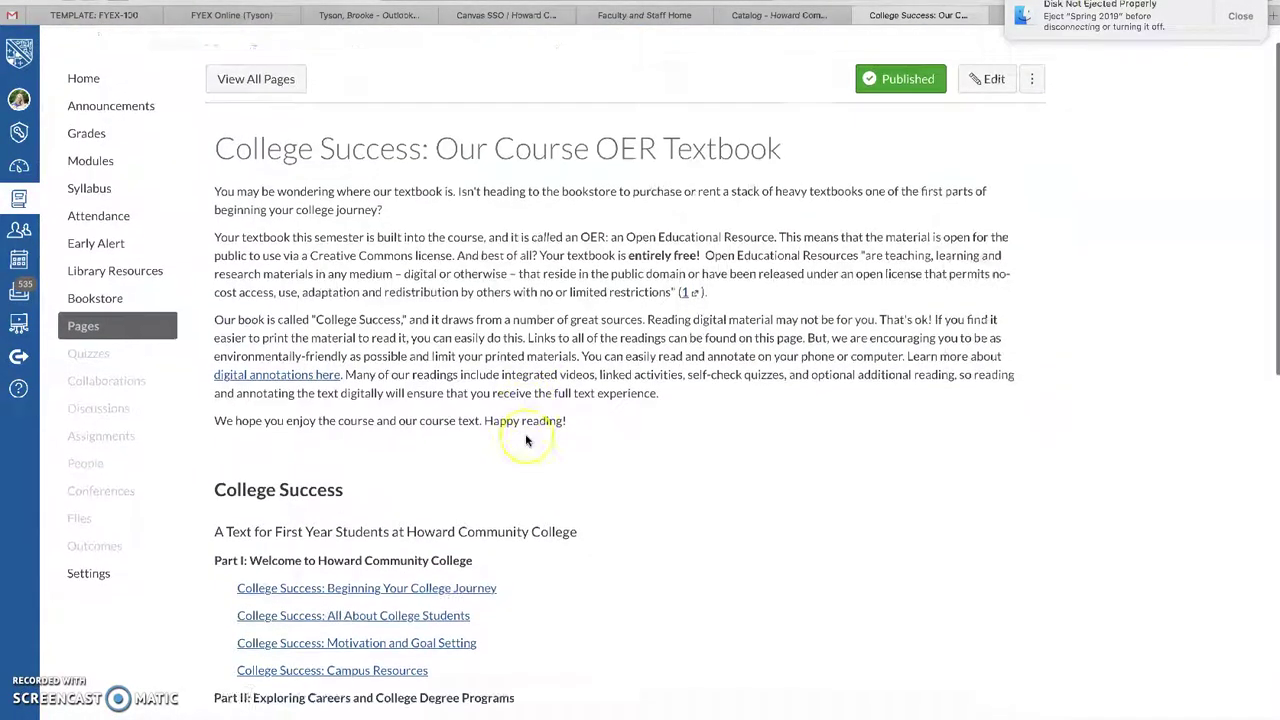
pyautogui.scroll(-5, 527, 440)
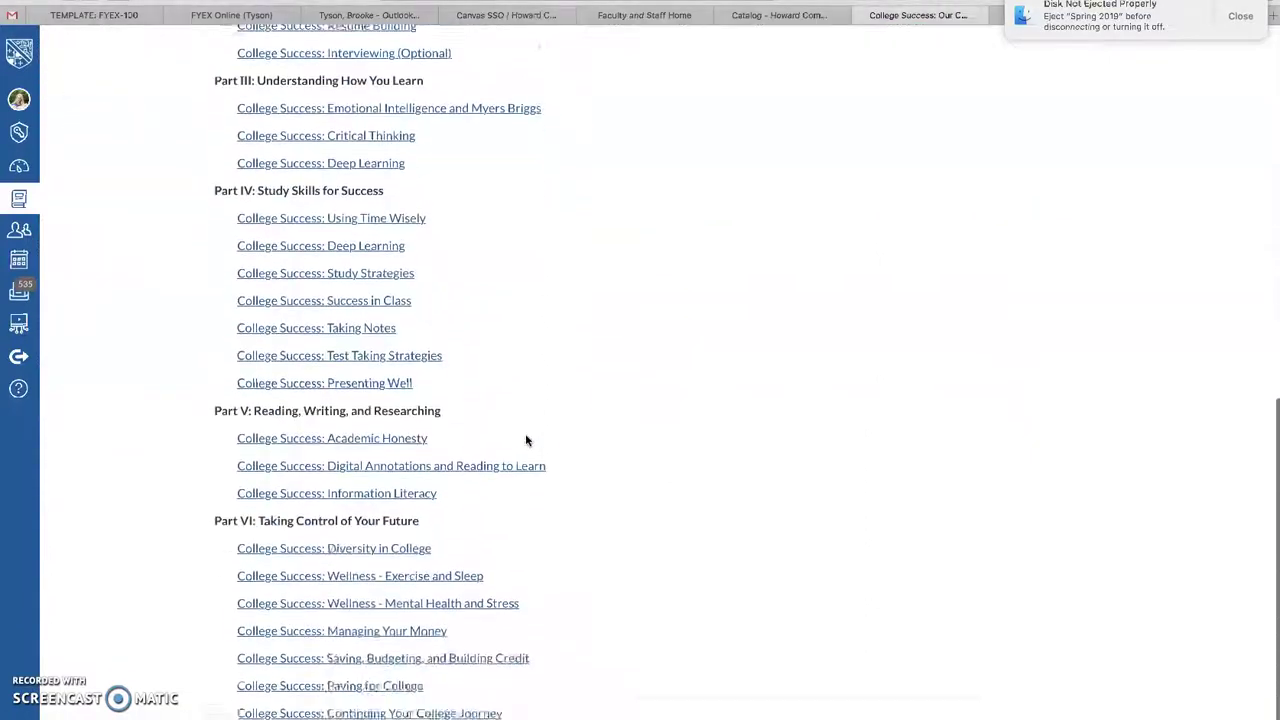
pyautogui.scroll(6, 527, 440)
pyautogui.scroll(6, 527, 440)
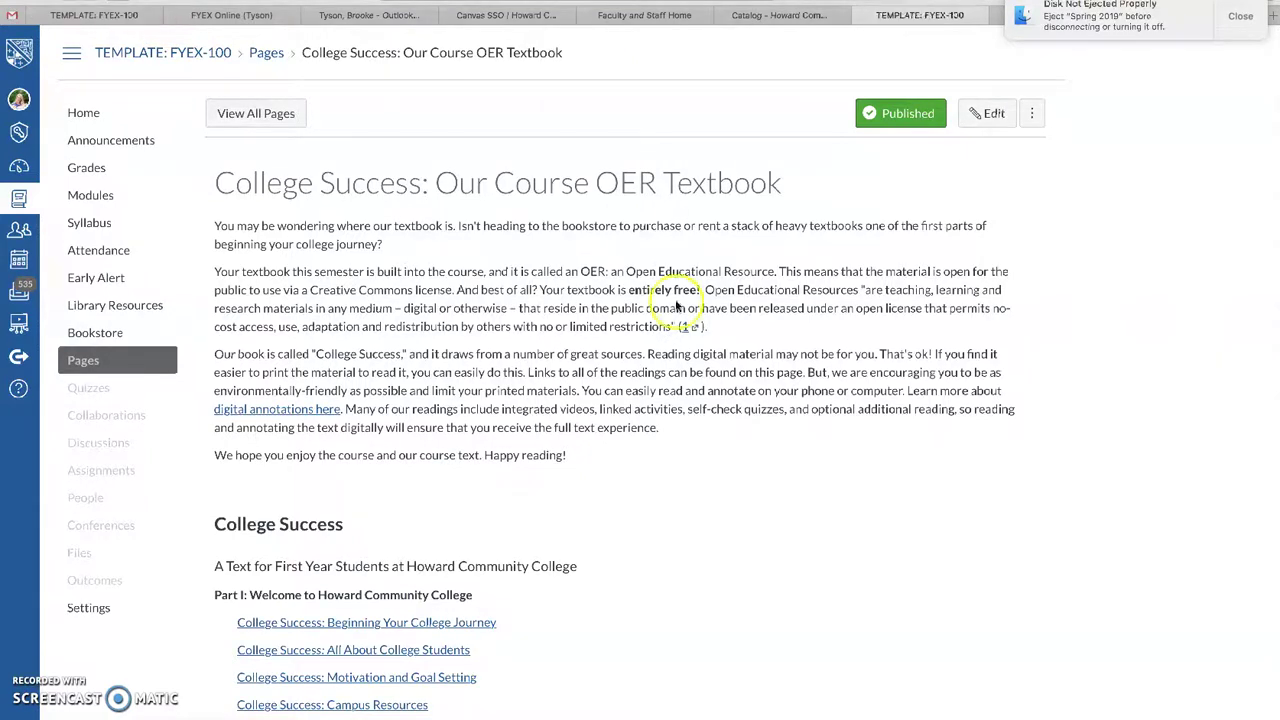
# Return to Modules, open "Intro to Module One: Why Should You Get a College Degree?" and review its objectives, readings, assignments and time
pyautogui.hotkey('alt', 'Left')
pyautogui.scroll(-3, 745, 383)
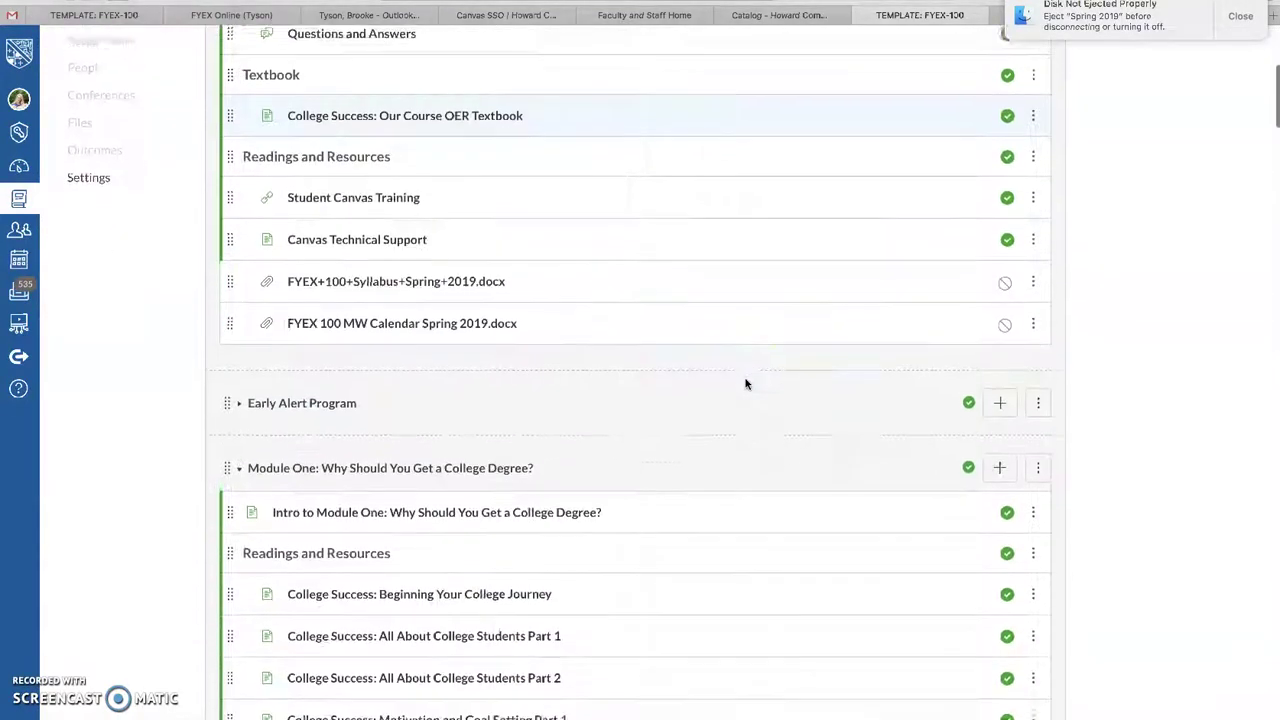
pyautogui.scroll(-5, 745, 383)
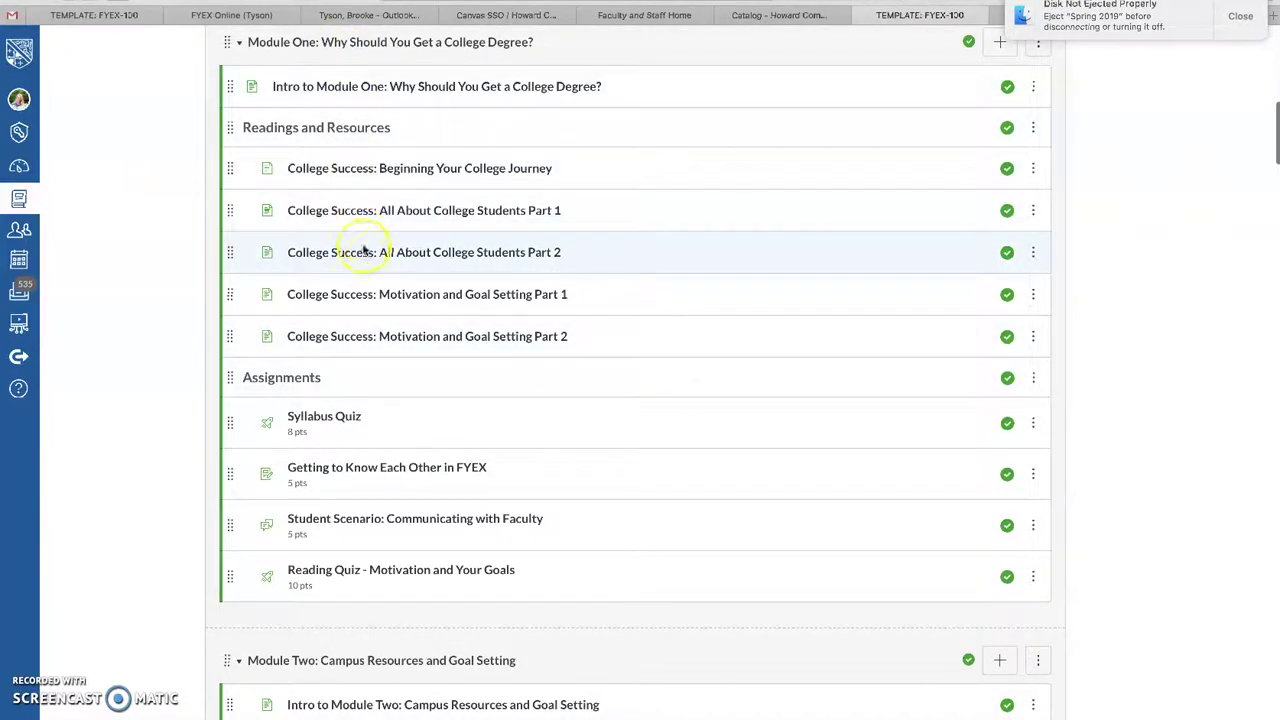
pyautogui.click(396, 89)
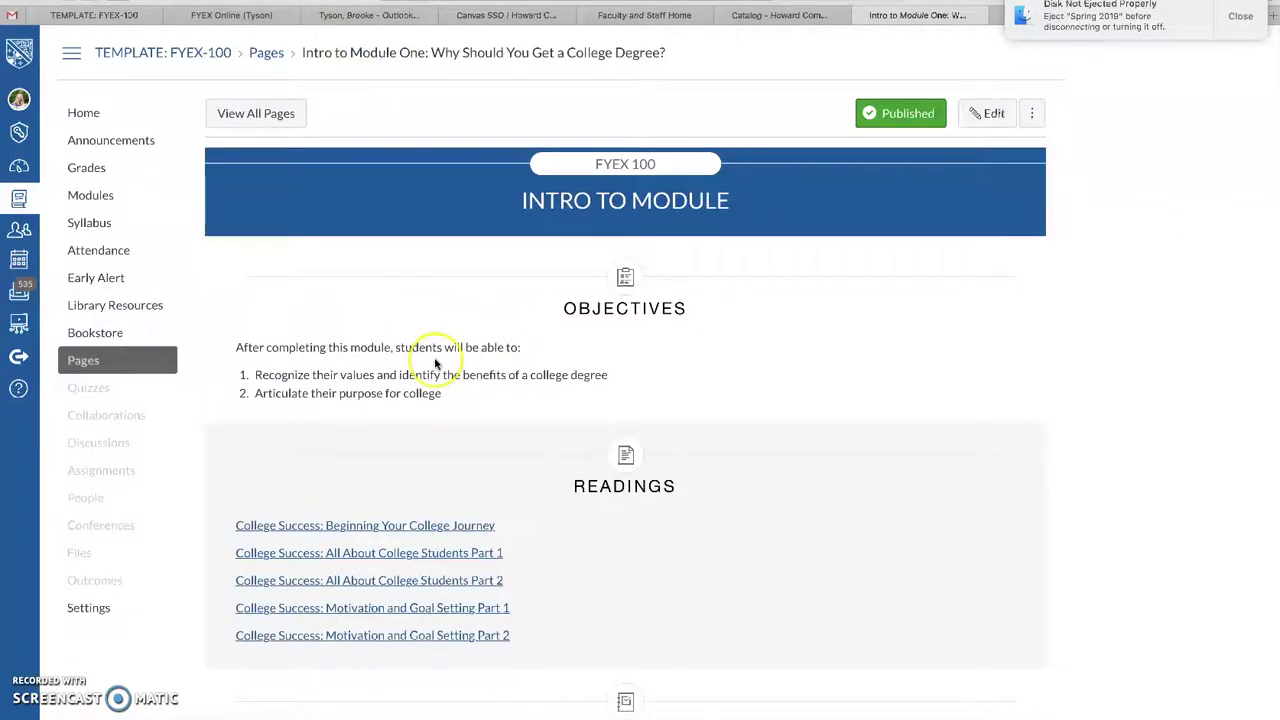
pyautogui.scroll(-3, 432, 363)
pyautogui.scroll(-2, 435, 363)
pyautogui.click(508, 97)
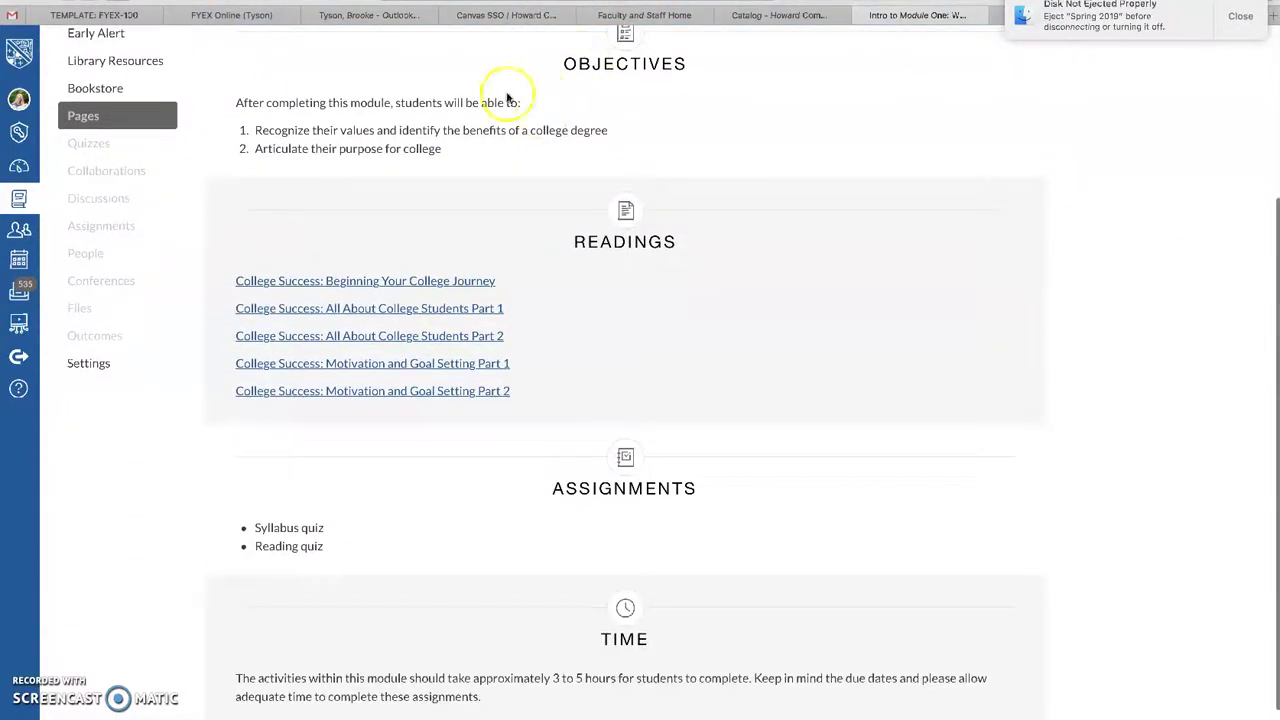
pyautogui.scroll(-2, 457, 667)
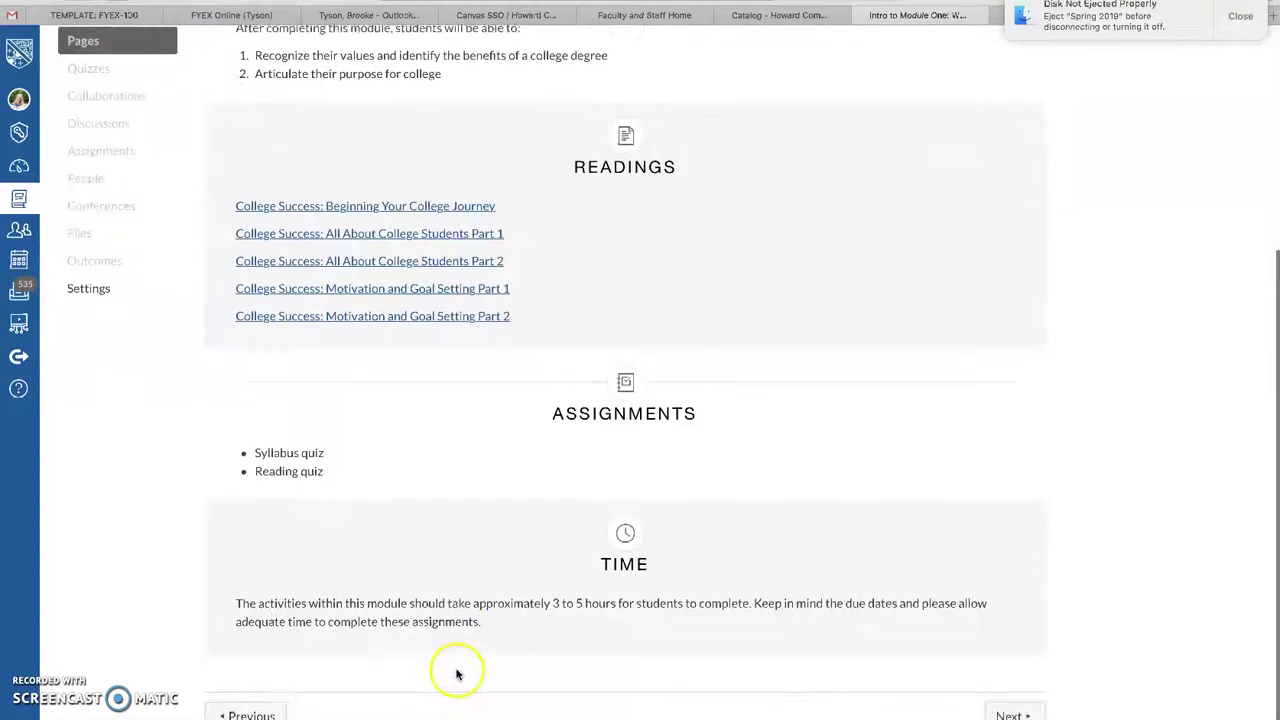
pyautogui.tripleClick(289, 456)
pyautogui.scroll(6, 320, 480)
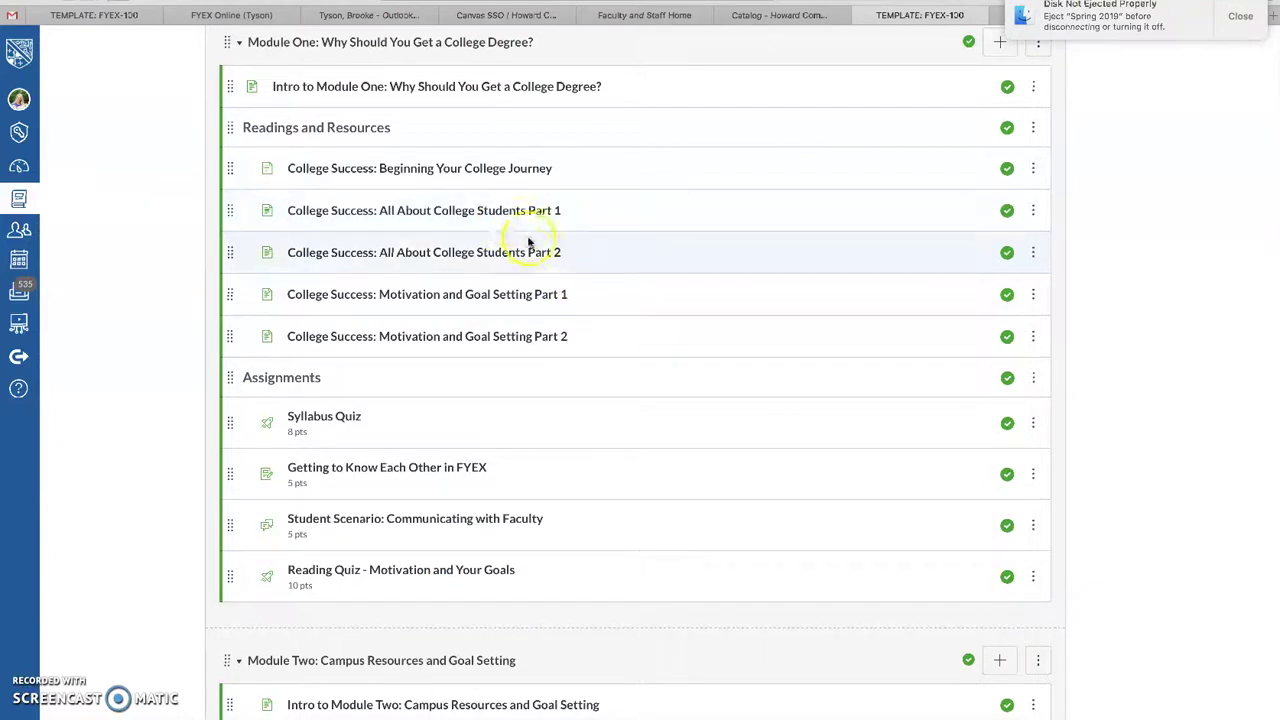
# From Module One's readings, review "College Success: Beginning Your College Journey" and briefly play its embedded motivational video
pyautogui.scroll(-1, 486, 343)
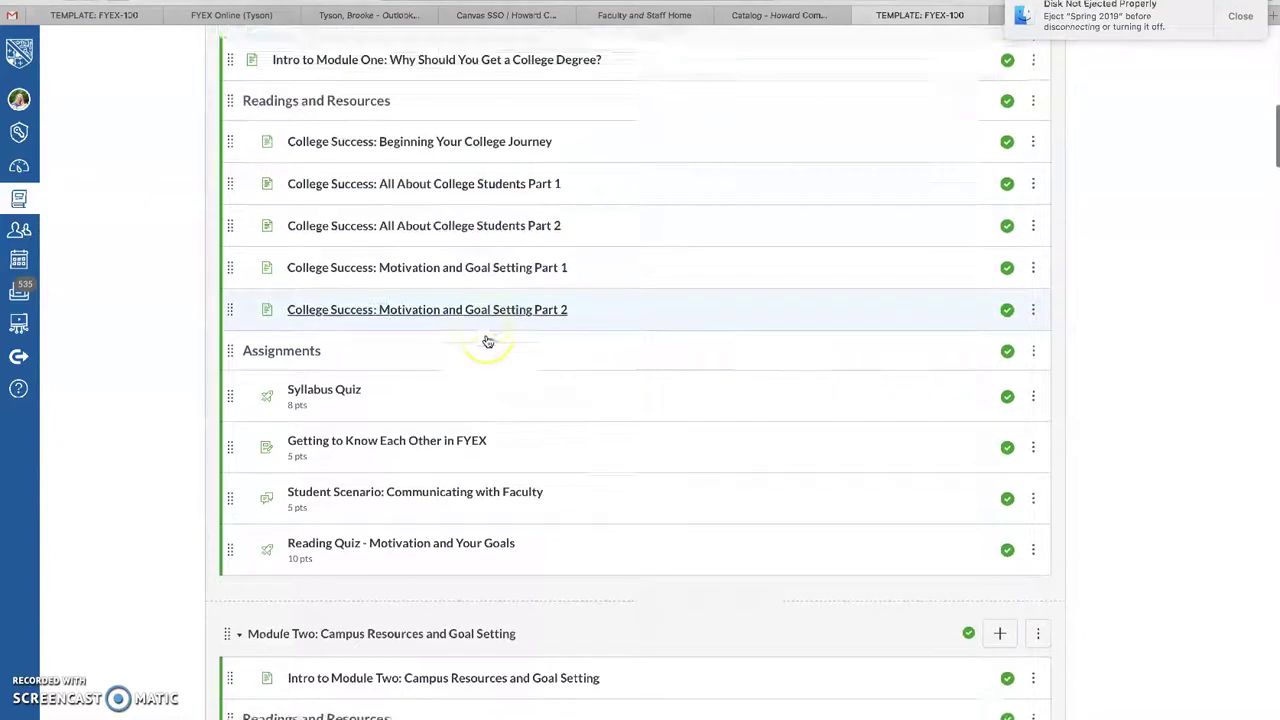
pyautogui.scroll(2, 540, 340)
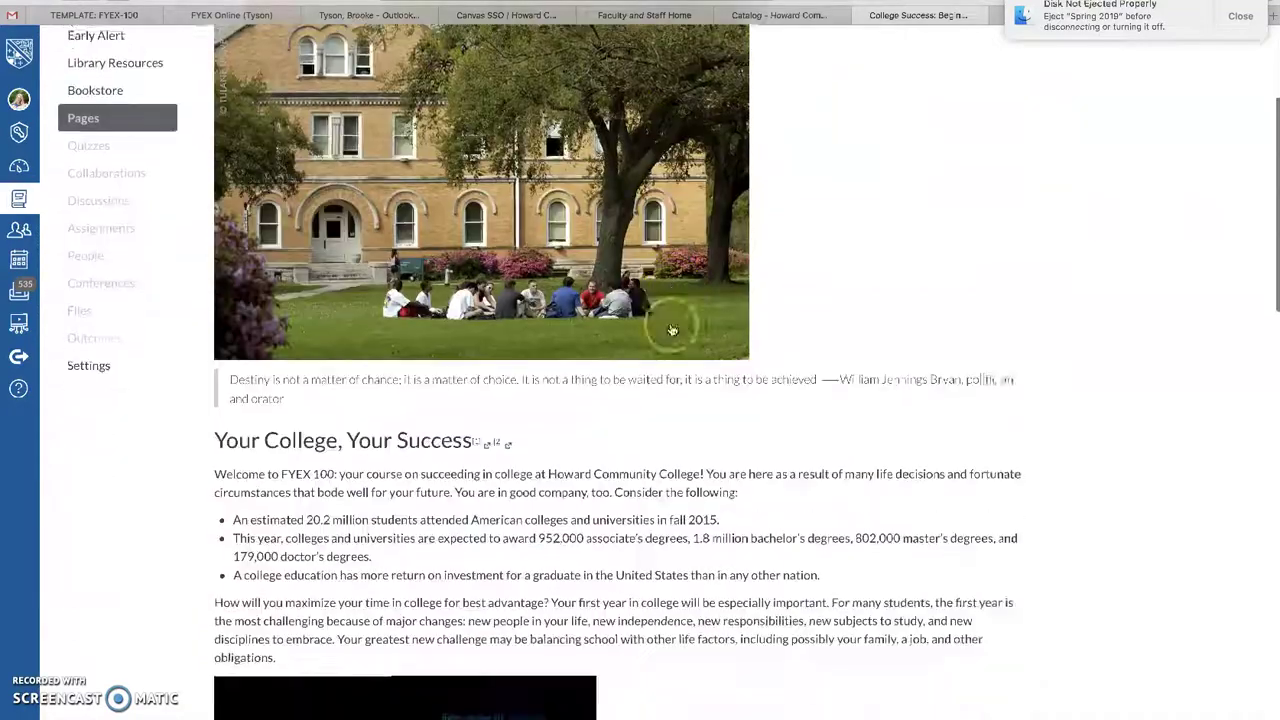
pyautogui.scroll(3, 673, 328)
pyautogui.scroll(-10, 672, 330)
pyautogui.scroll(-10, 672, 330)
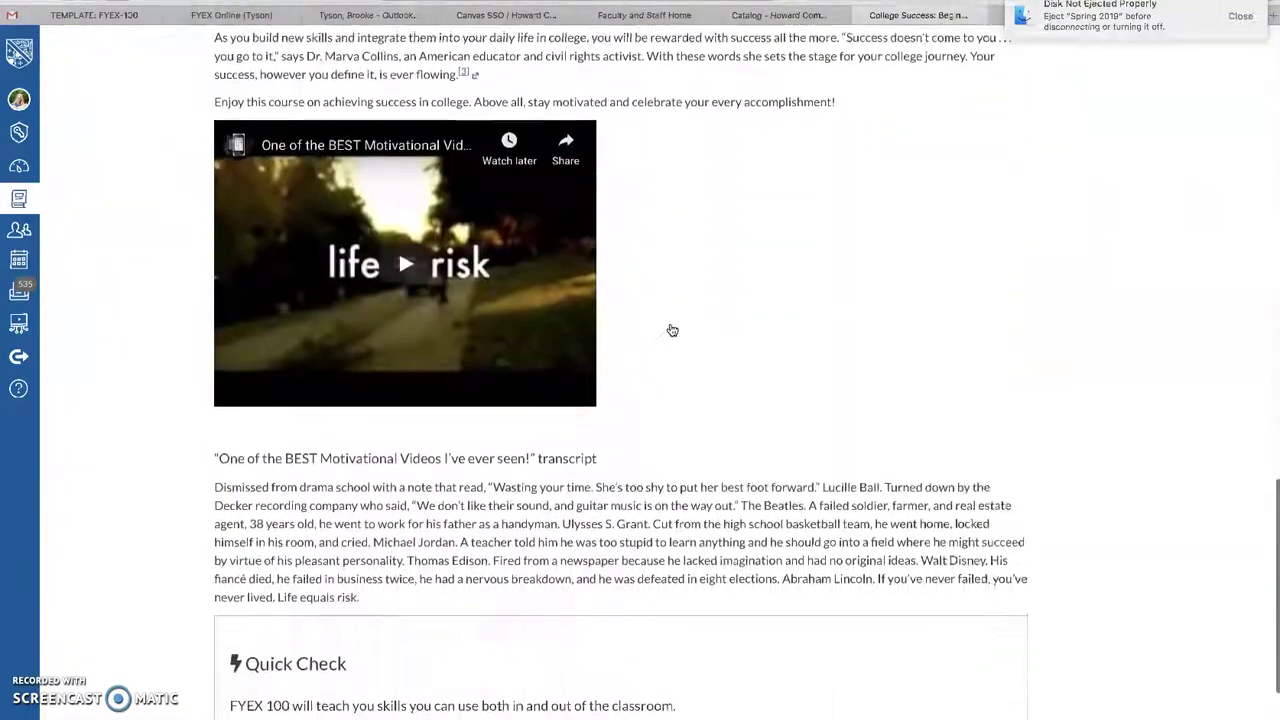
pyautogui.click(401, 110)
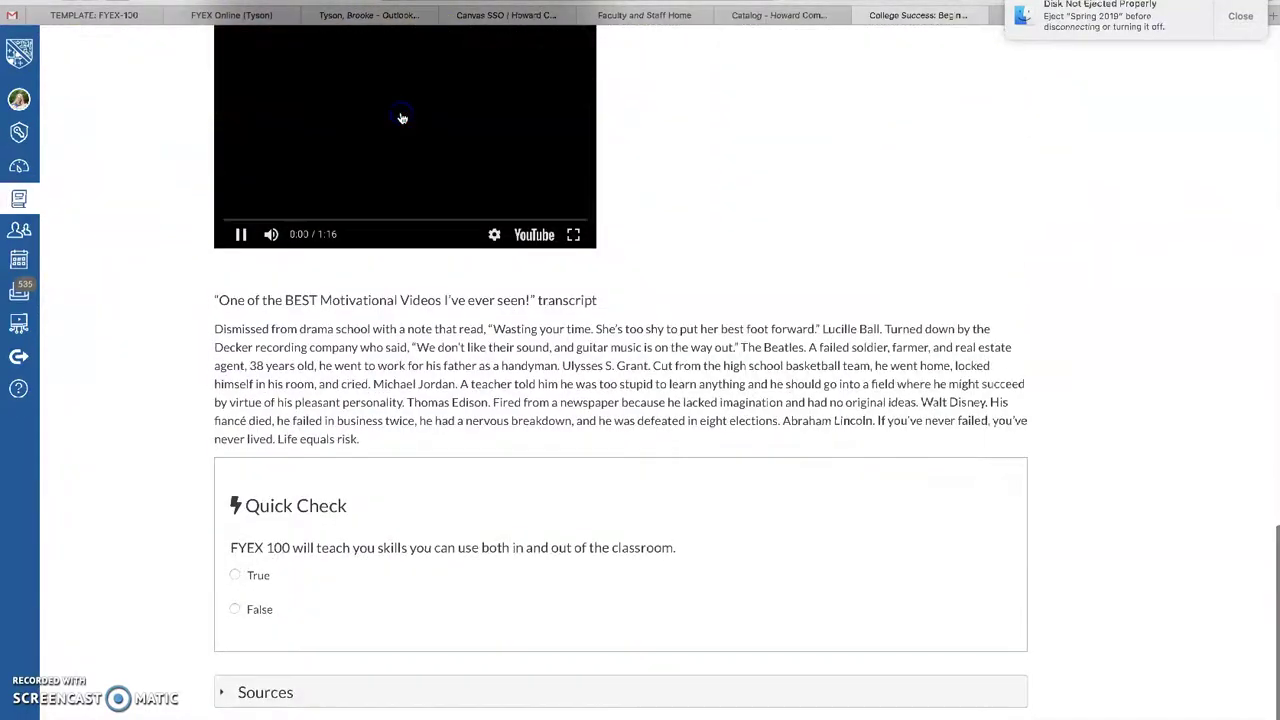
pyautogui.scroll(3, 600, 130)
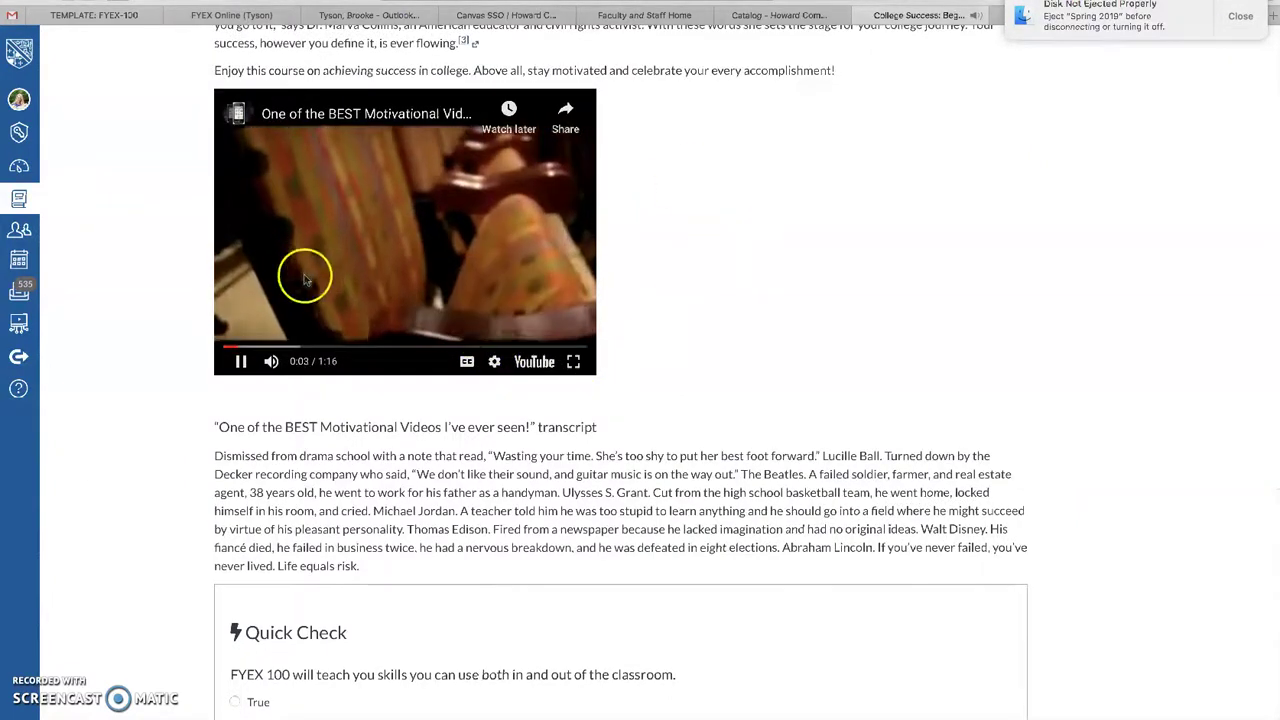
pyautogui.scroll(1, 160, 345)
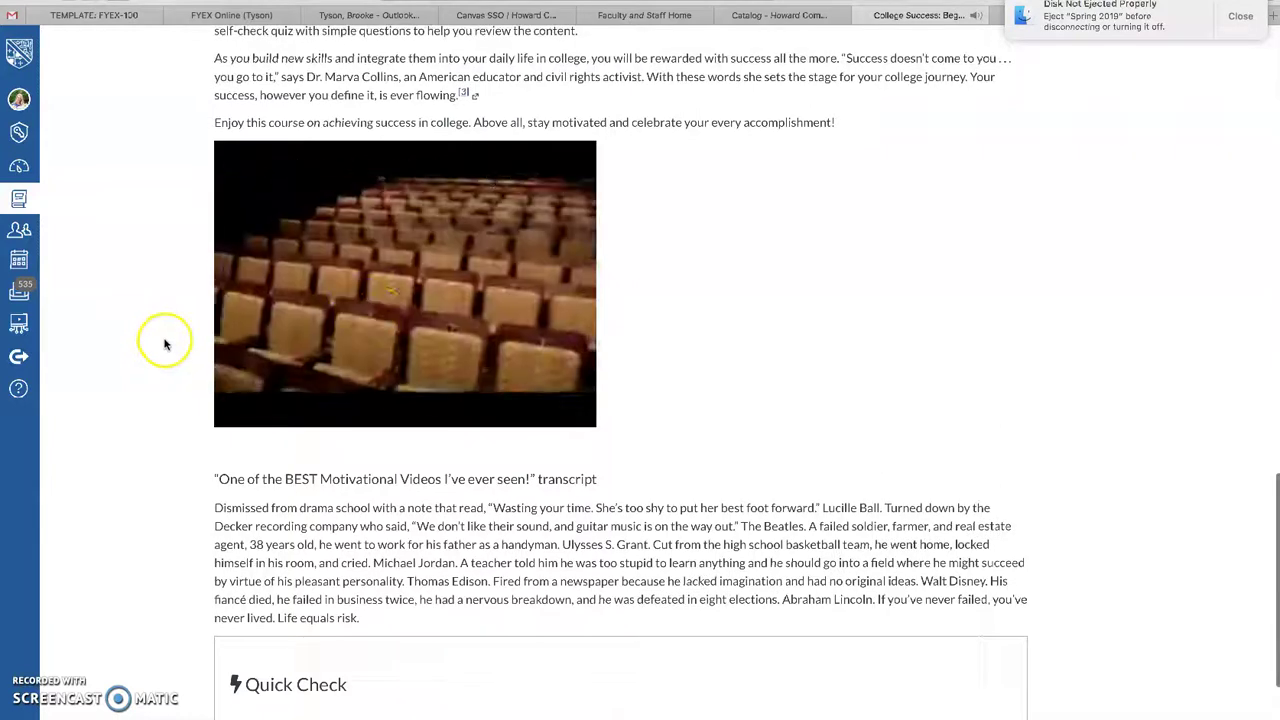
pyautogui.click(290, 370)
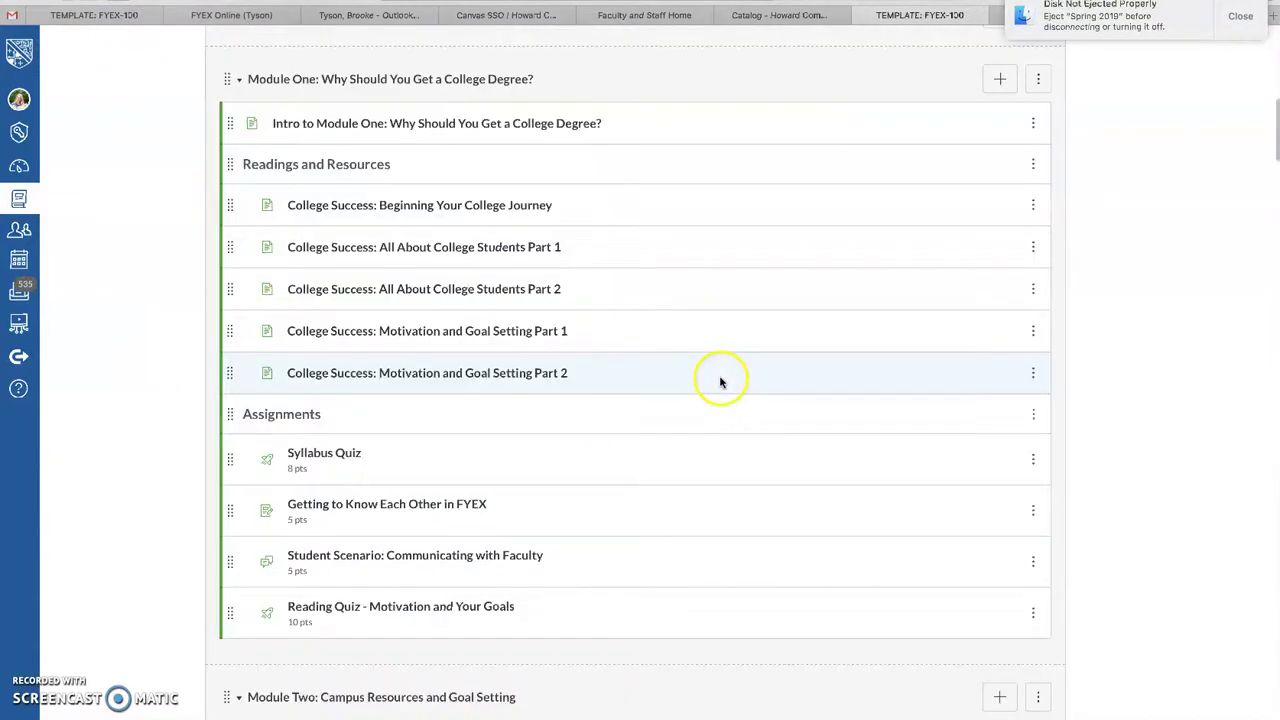
# Open the Module One reading "College Success: All About College Students Part 1" and examine it down to the Quick Check
pyautogui.click(455, 248)
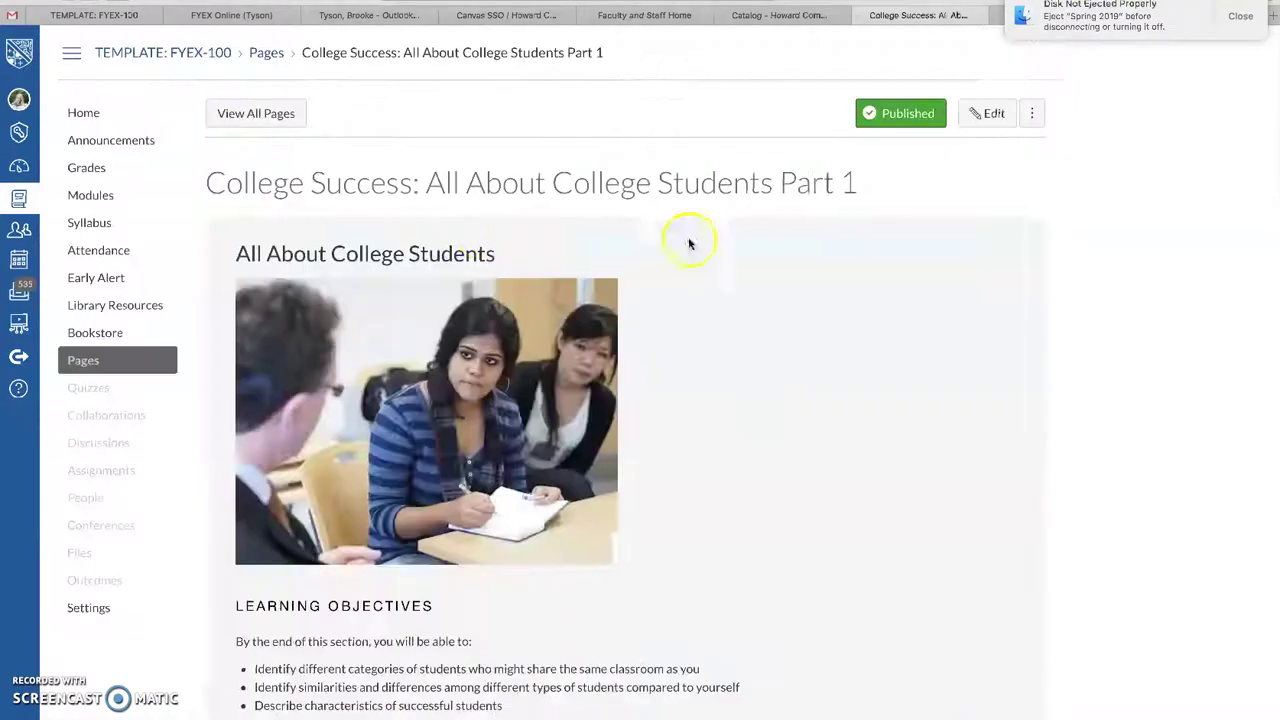
pyautogui.scroll(-20, 731, 343)
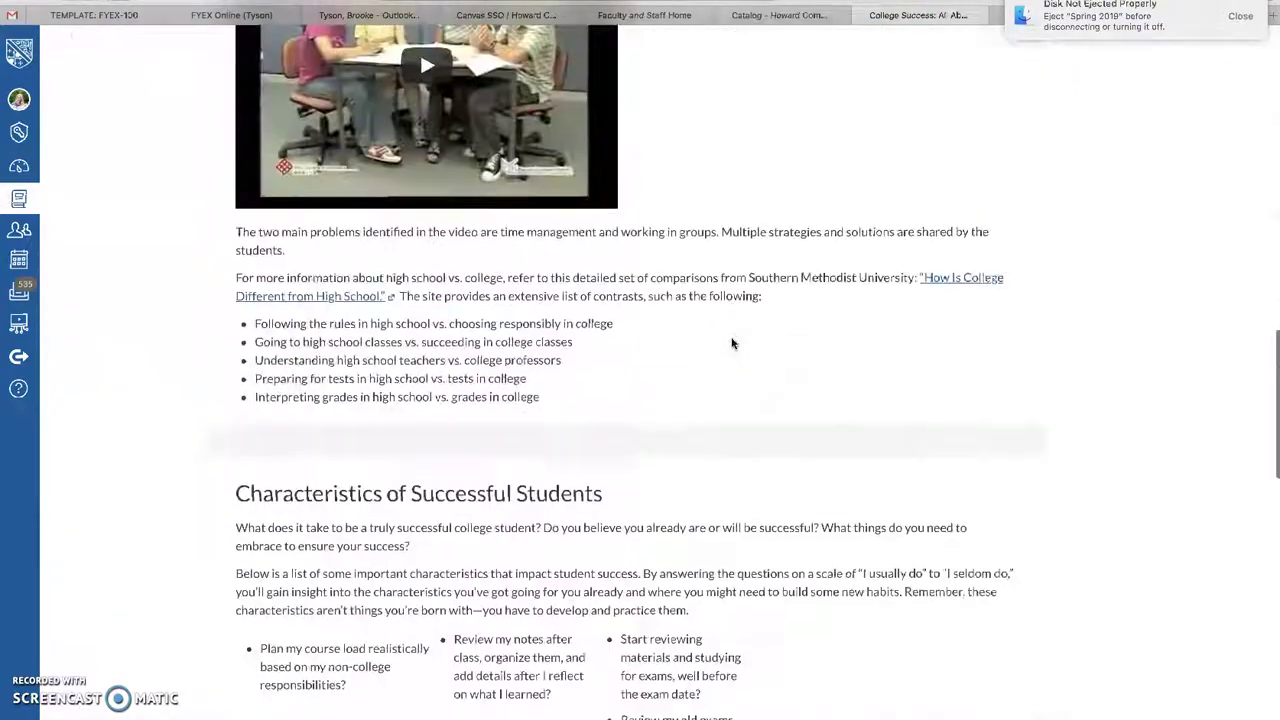
pyautogui.scroll(-5, 731, 343)
pyautogui.scroll(-1, 1003, 625)
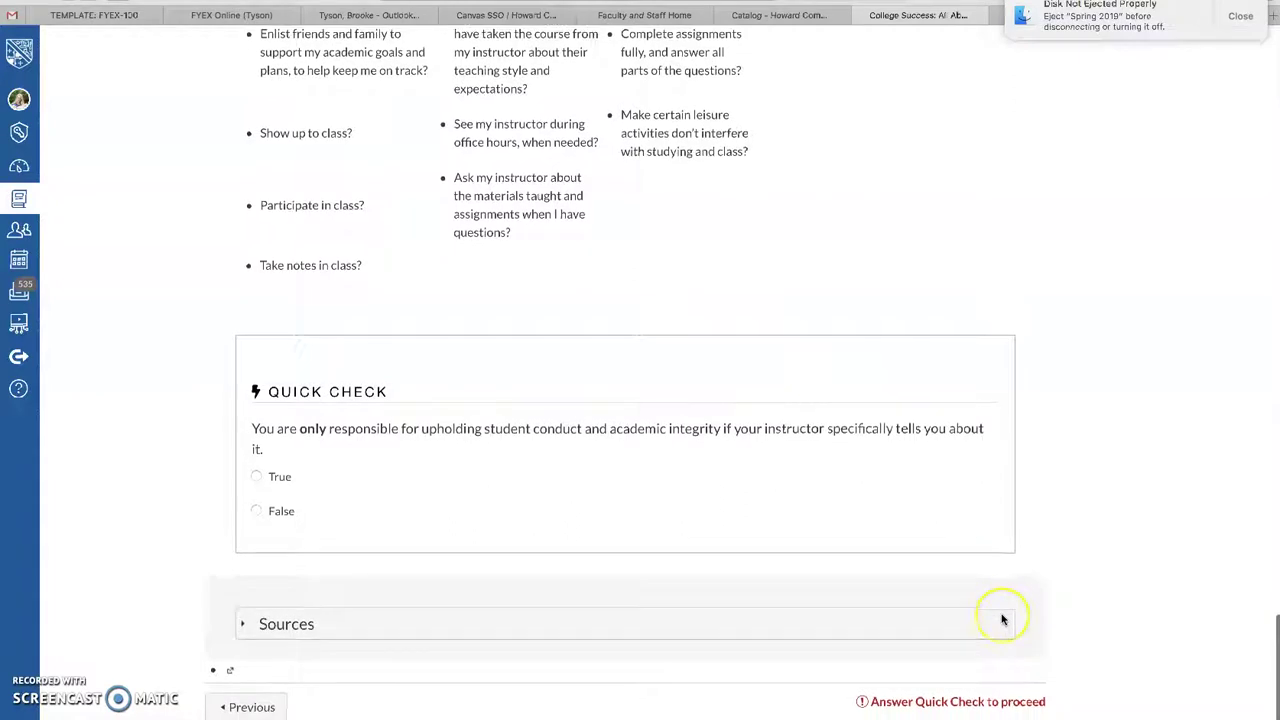
pyautogui.scroll(1, 1000, 617)
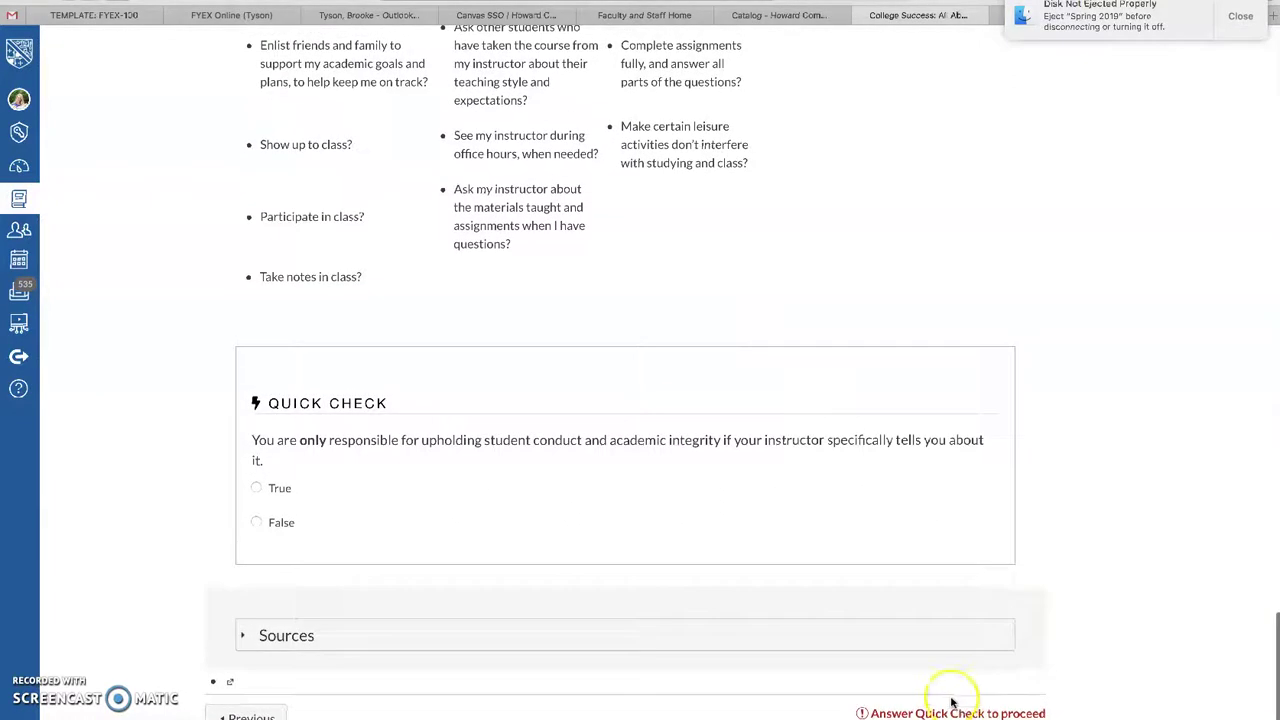
# Try True and then False as the Quick Check answer, and proceed to All About College Students Part 2
pyautogui.click(266, 488)
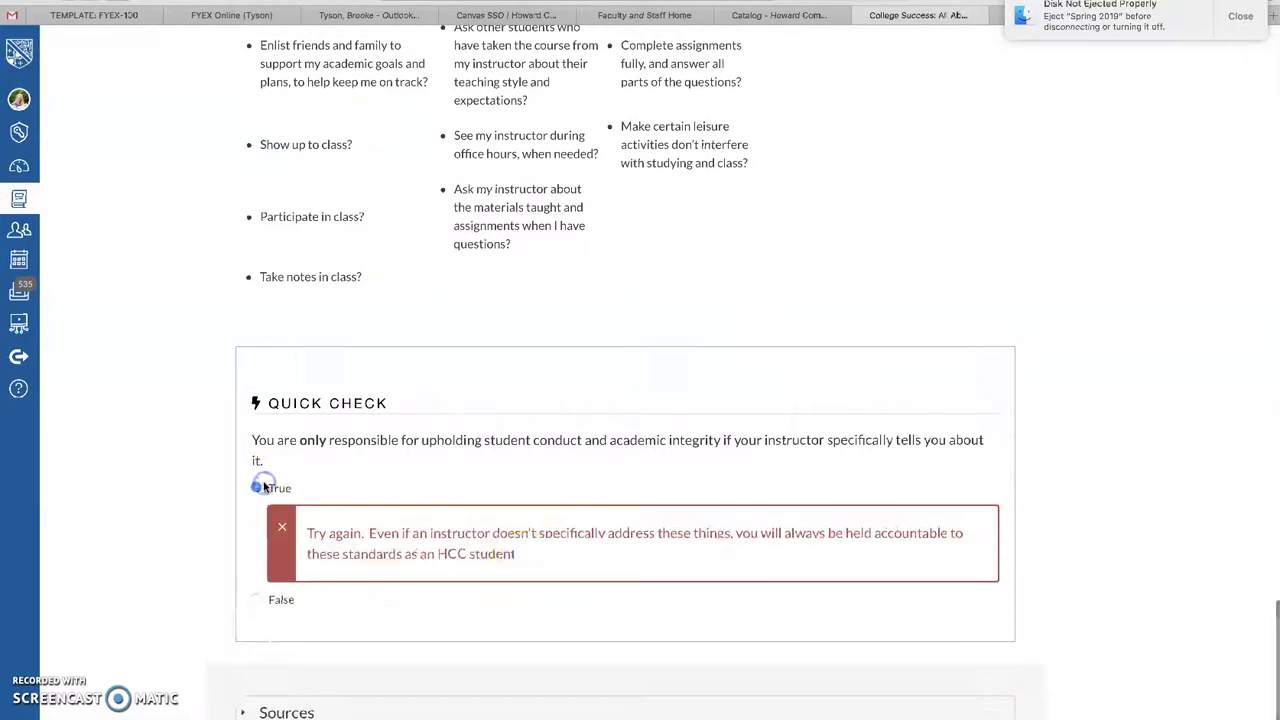
pyautogui.click(268, 600)
pyautogui.scroll(-2, 777, 580)
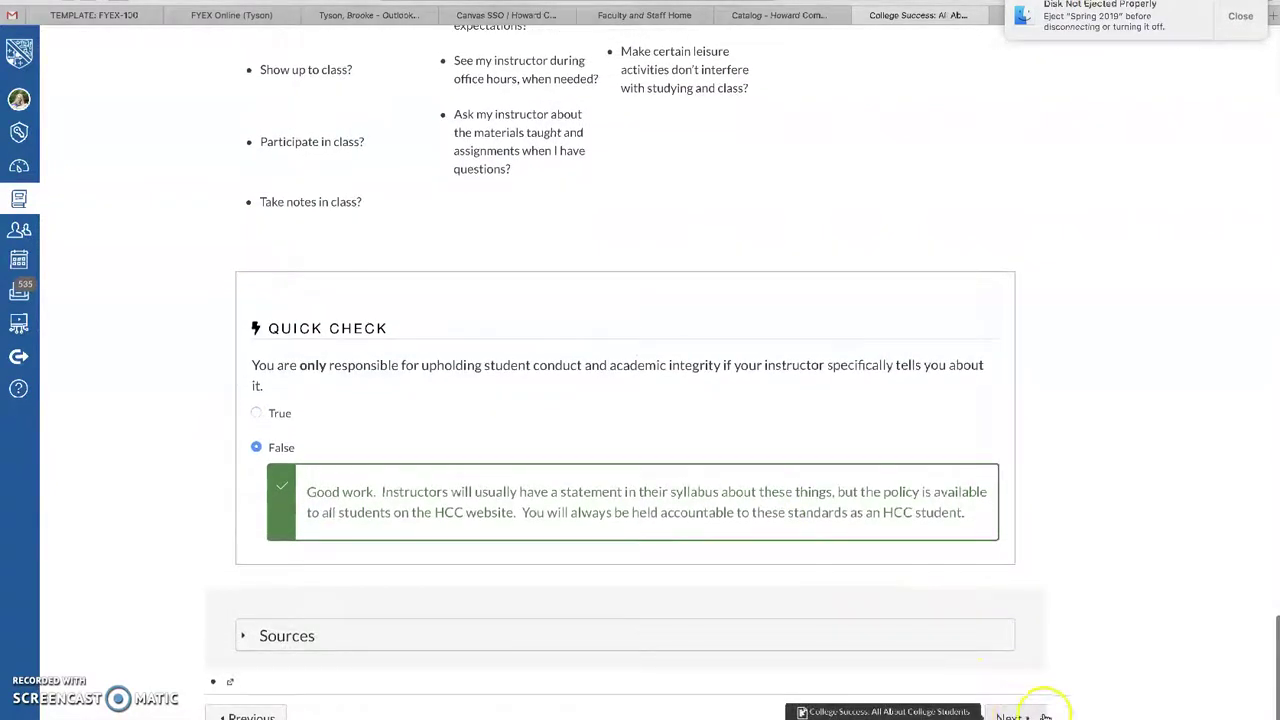
pyautogui.click(1013, 717)
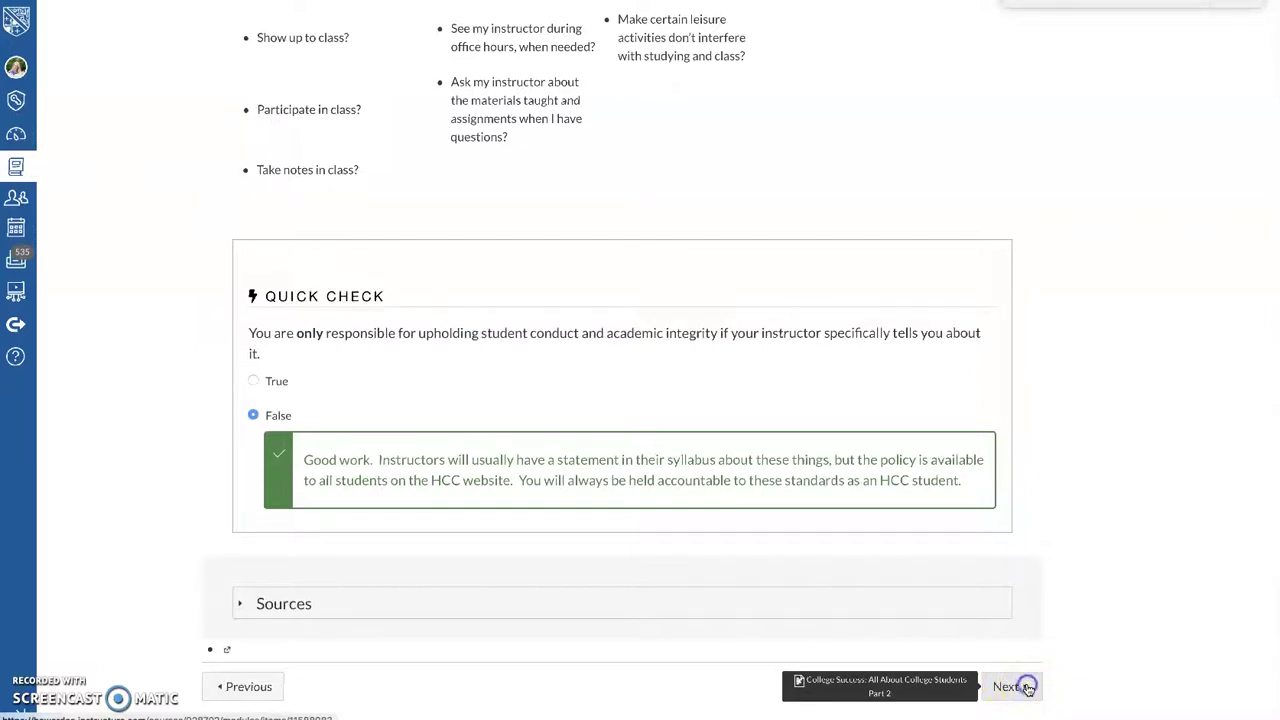
# Look over the start of the All About College Students Part 2 page and return to the course home page
pyautogui.scroll(-1, 737, 216)
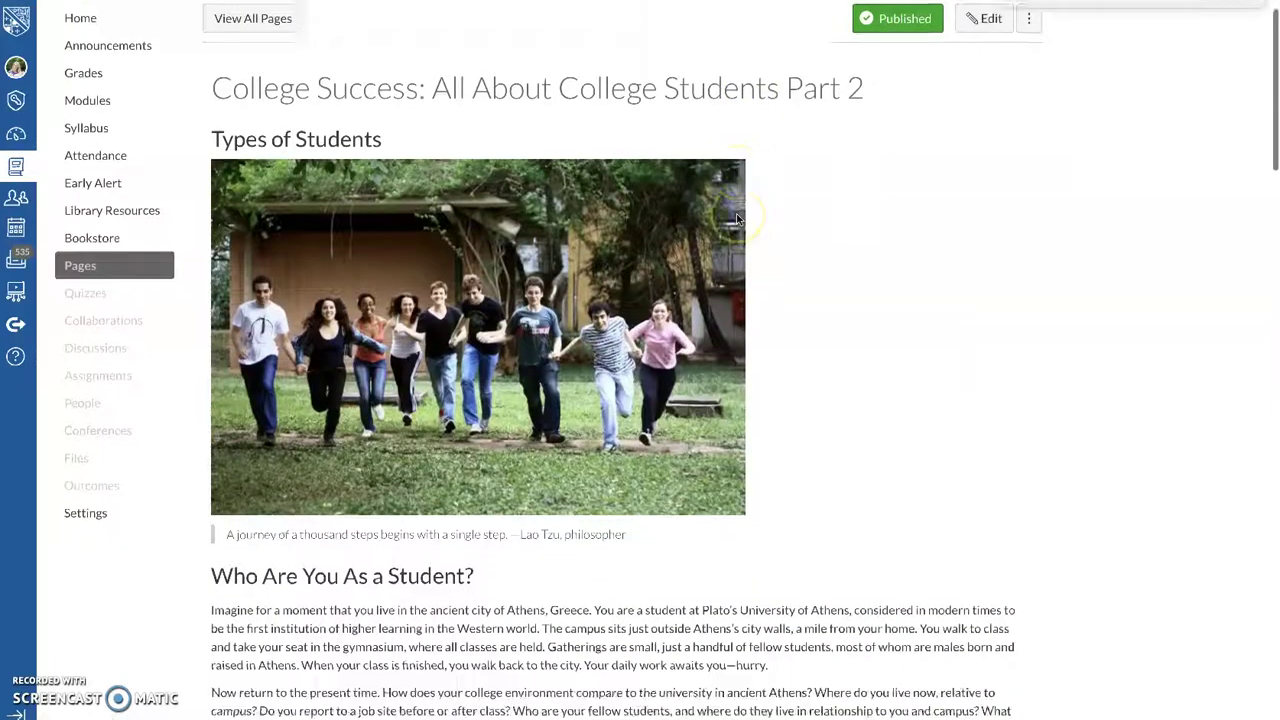
pyautogui.scroll(-1, 737, 217)
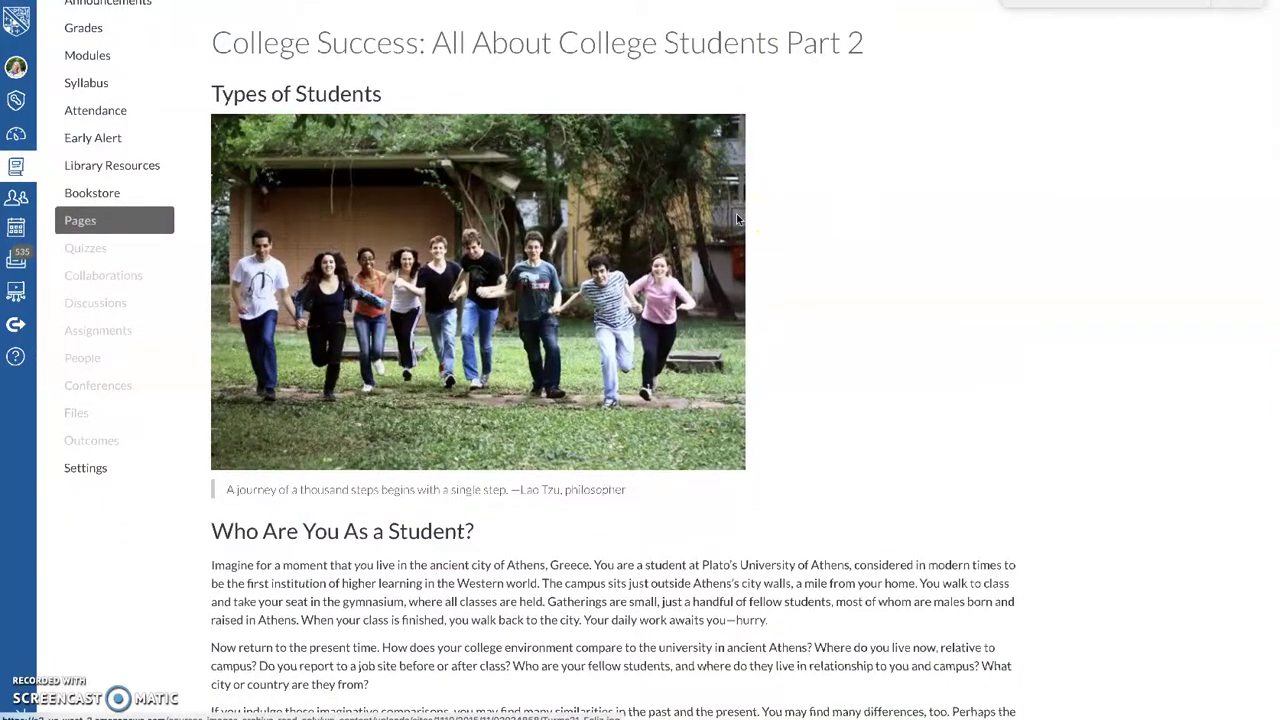
pyautogui.scroll(2, 736, 219)
pyautogui.click(101, 76)
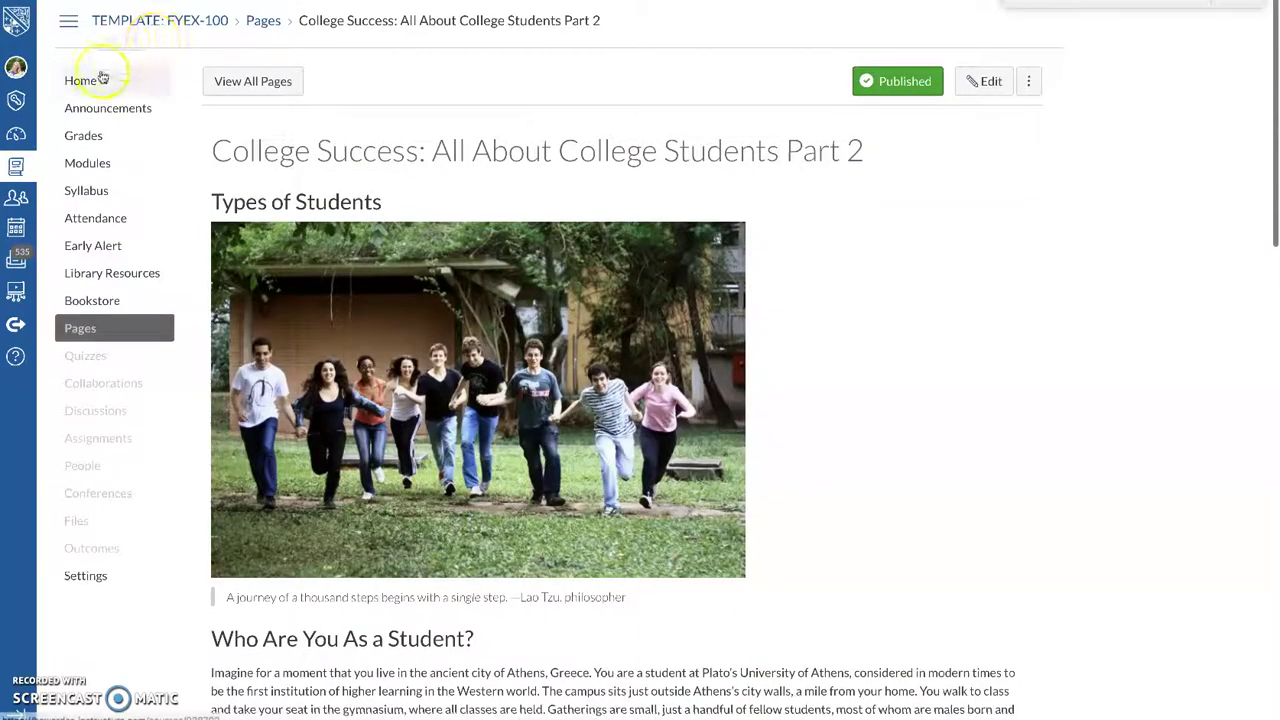
# Open Module One's "Student Scenario: Communicating with Faculty" discussion from the course modules and play its embedded video
pyautogui.click(95, 160)
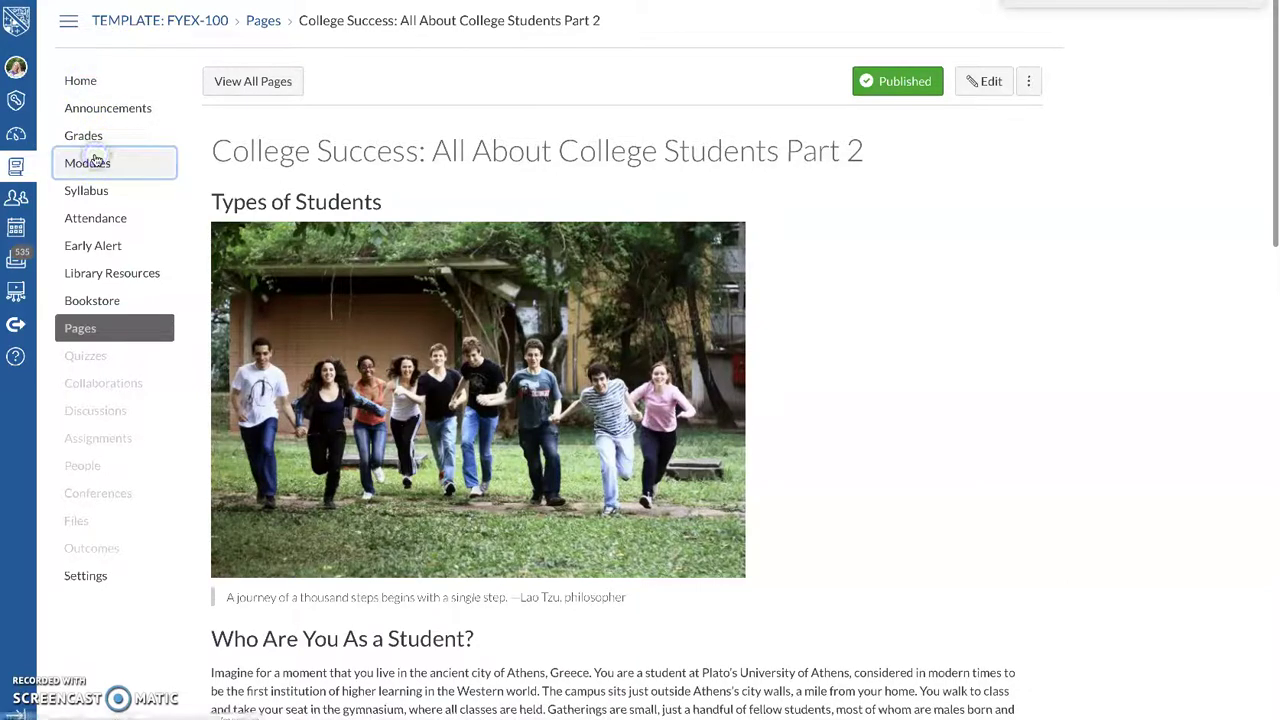
pyautogui.scroll(-7, 694, 331)
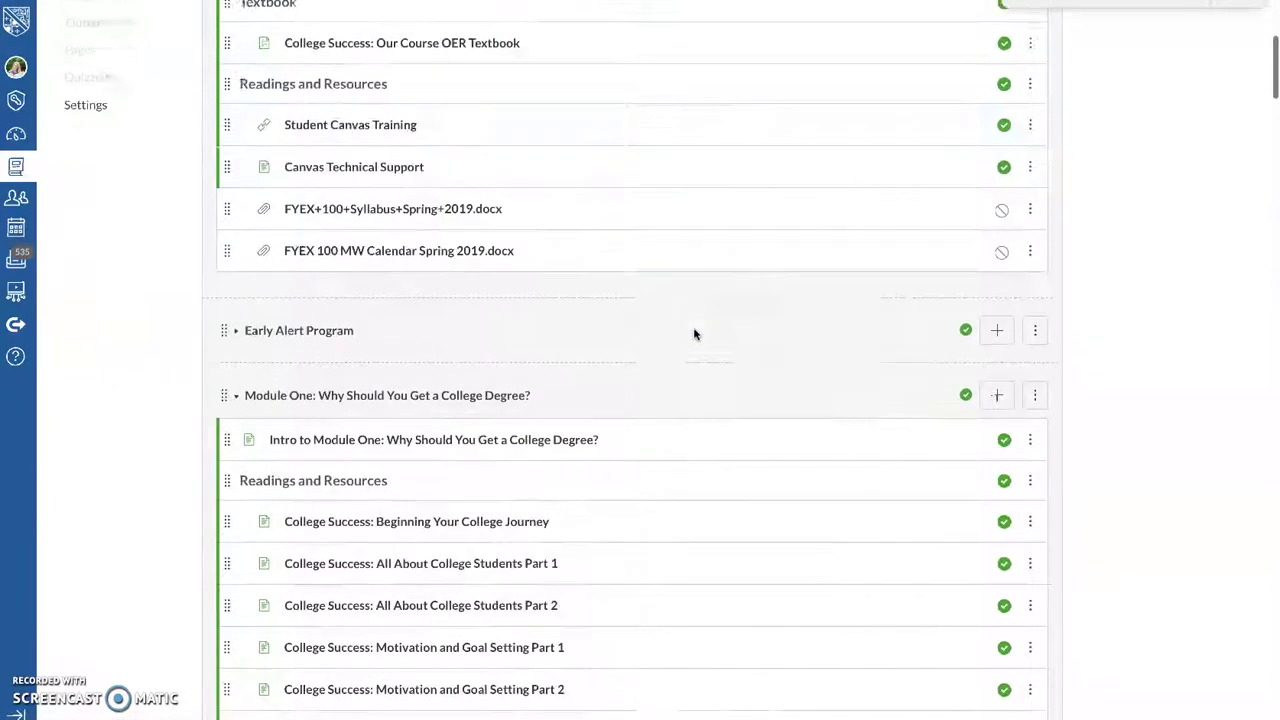
pyautogui.scroll(-3, 694, 331)
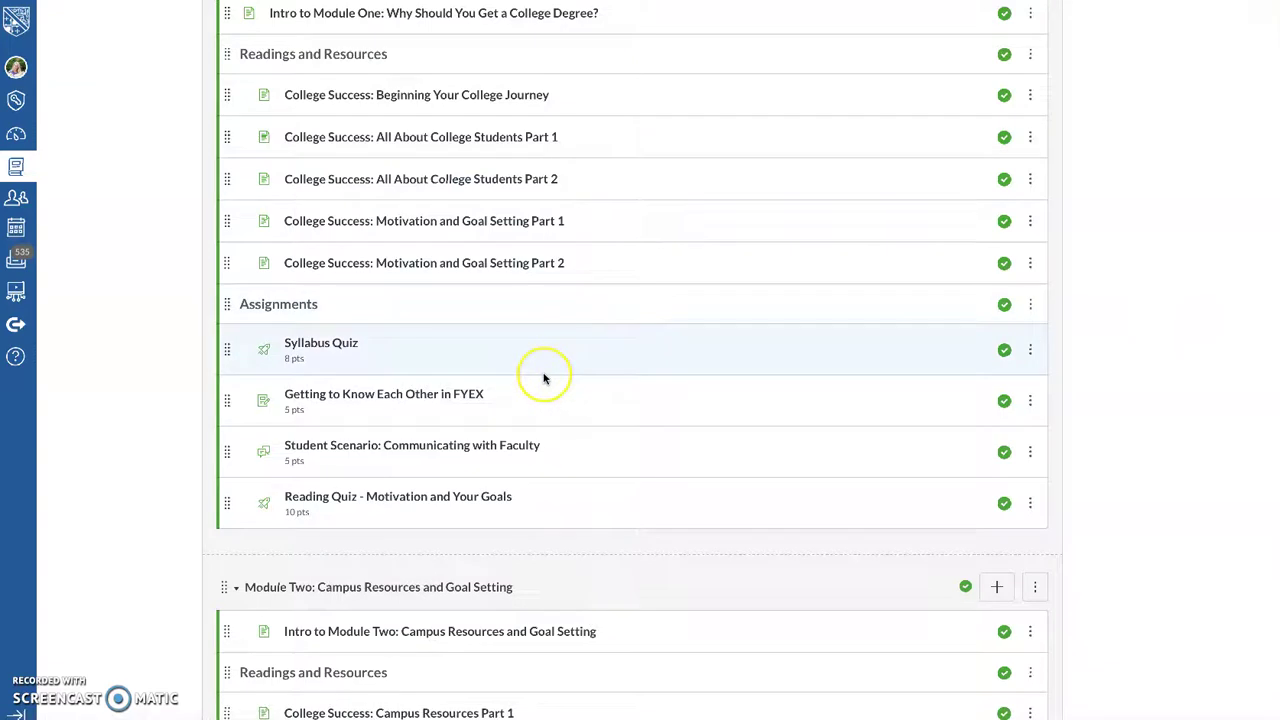
pyautogui.click(422, 449)
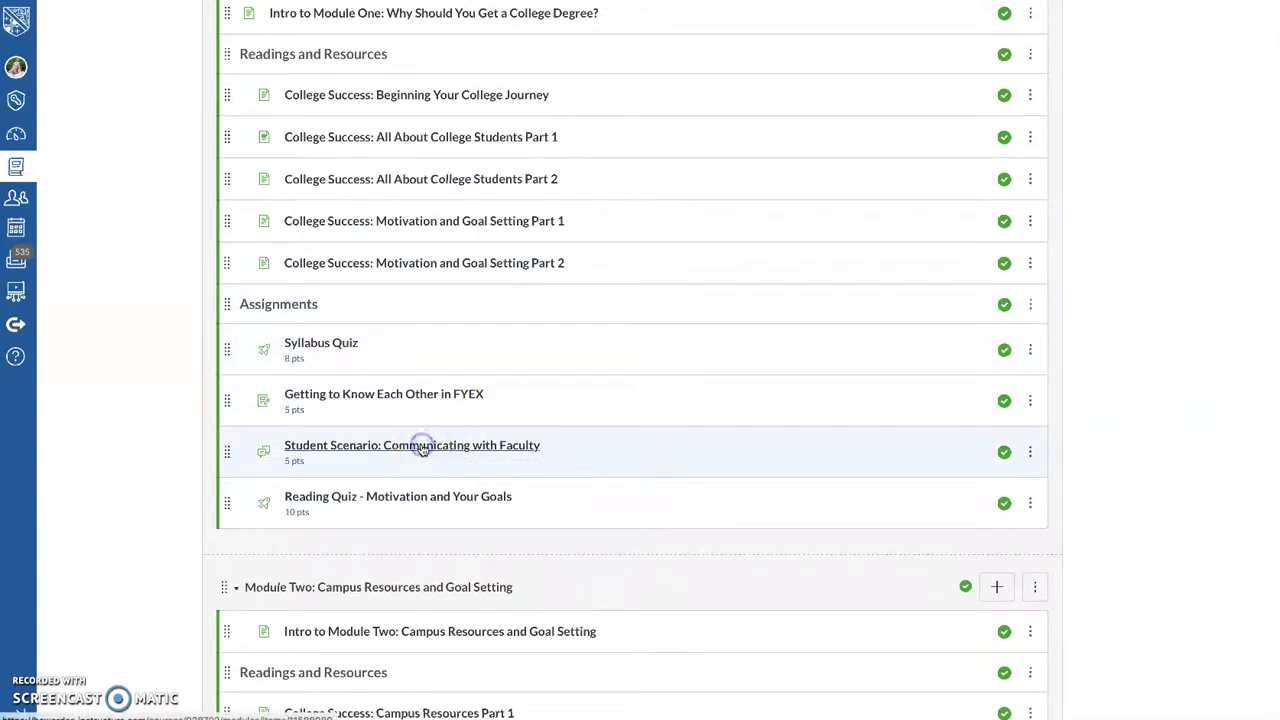
pyautogui.click(477, 306)
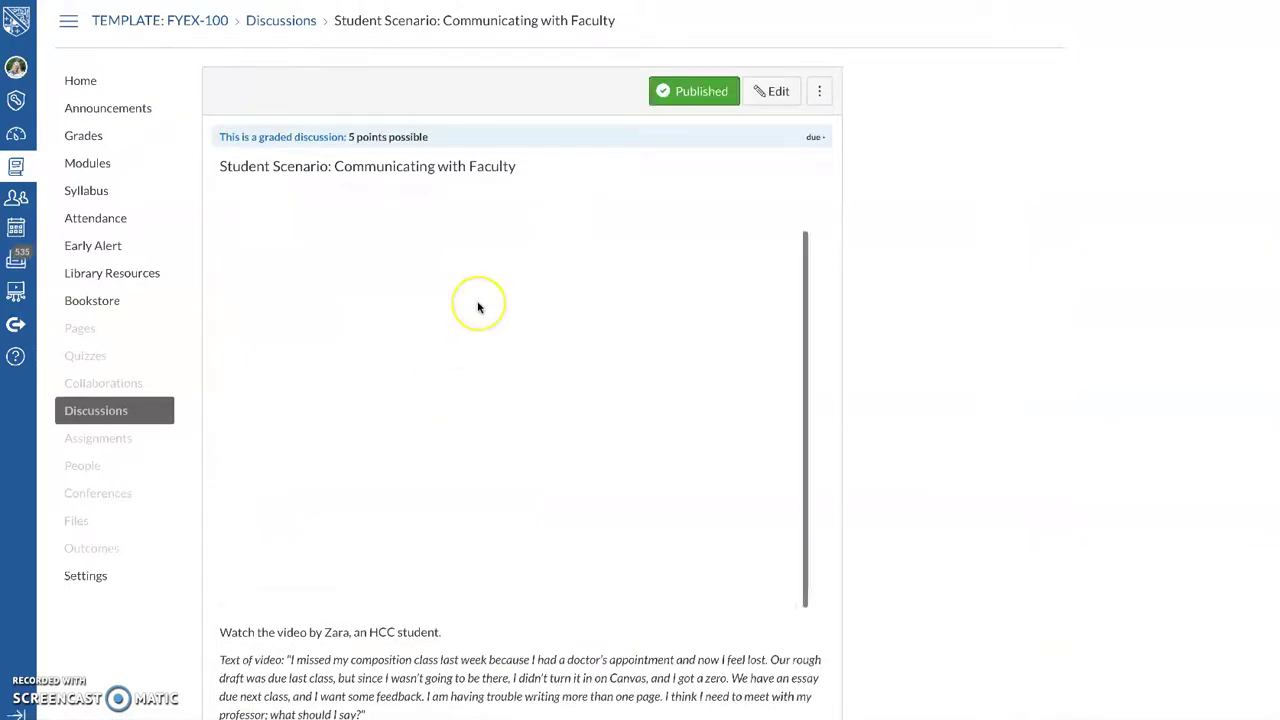
pyautogui.scroll(-2, 885, 365)
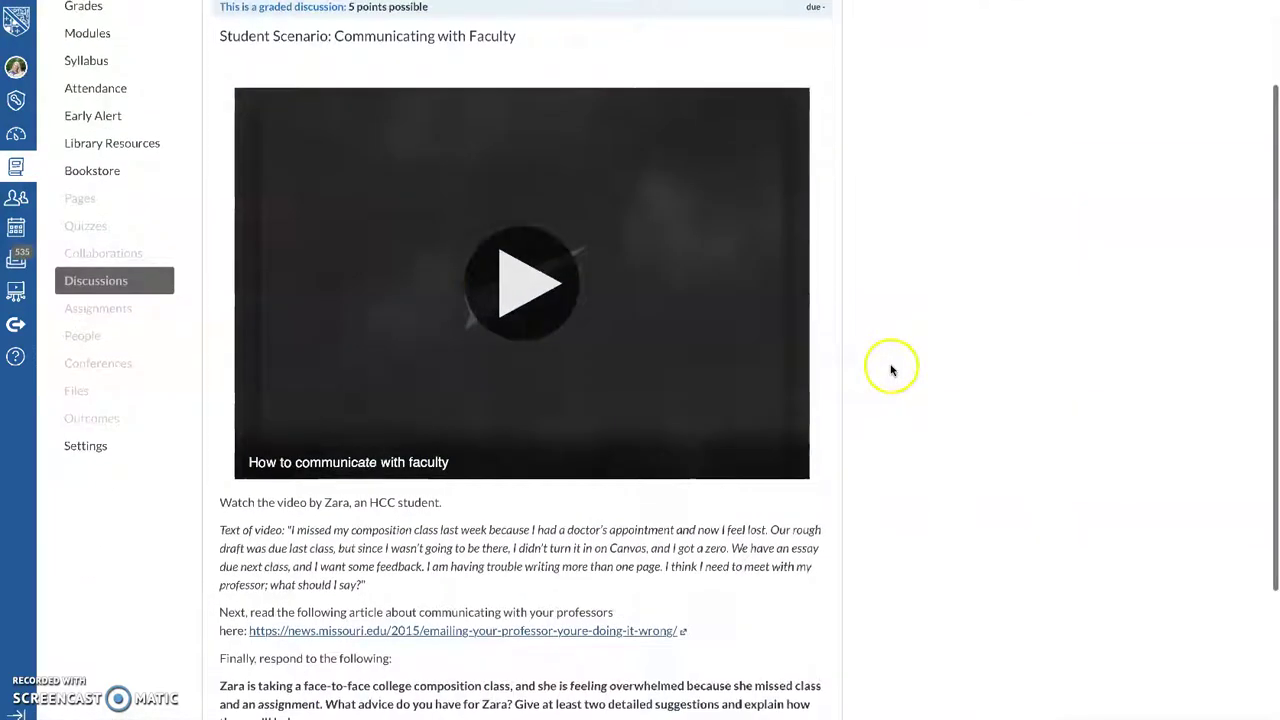
pyautogui.click(518, 294)
# Review the discussion's instructions, article link and response prompt, highlighting the written text of the video
pyautogui.scroll(-1, 877, 363)
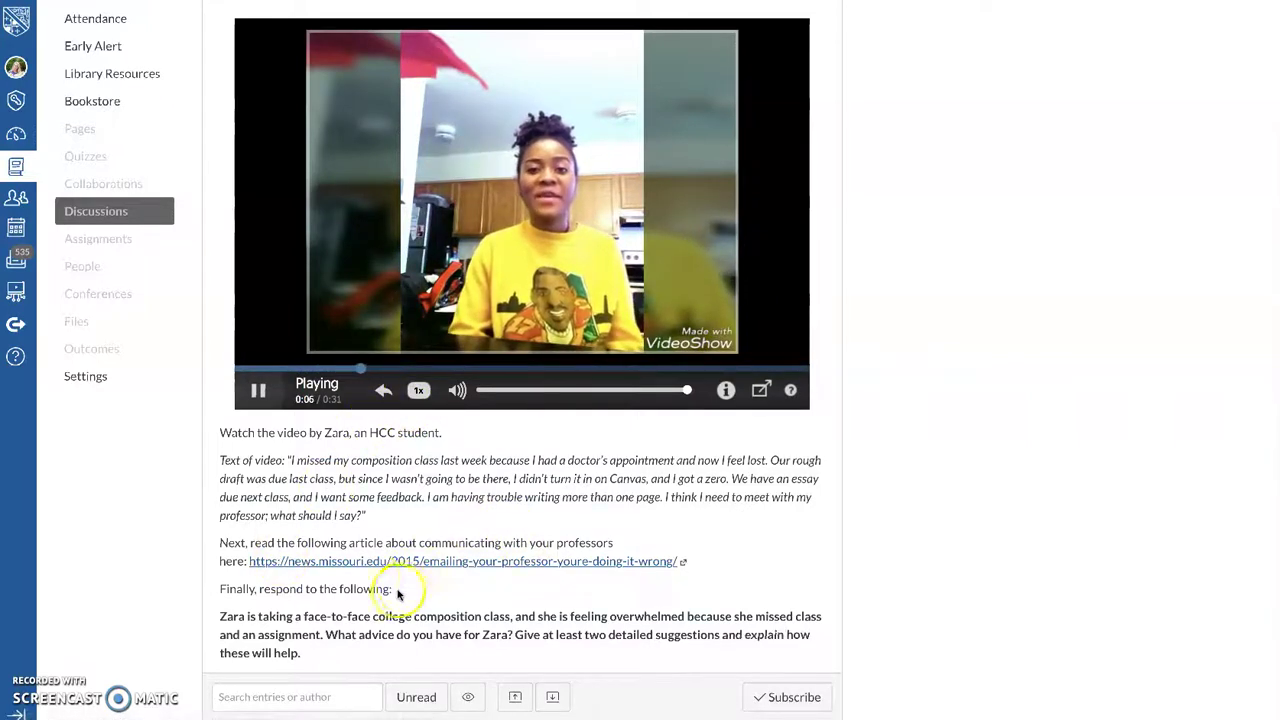
pyautogui.scroll(-1, 350, 600)
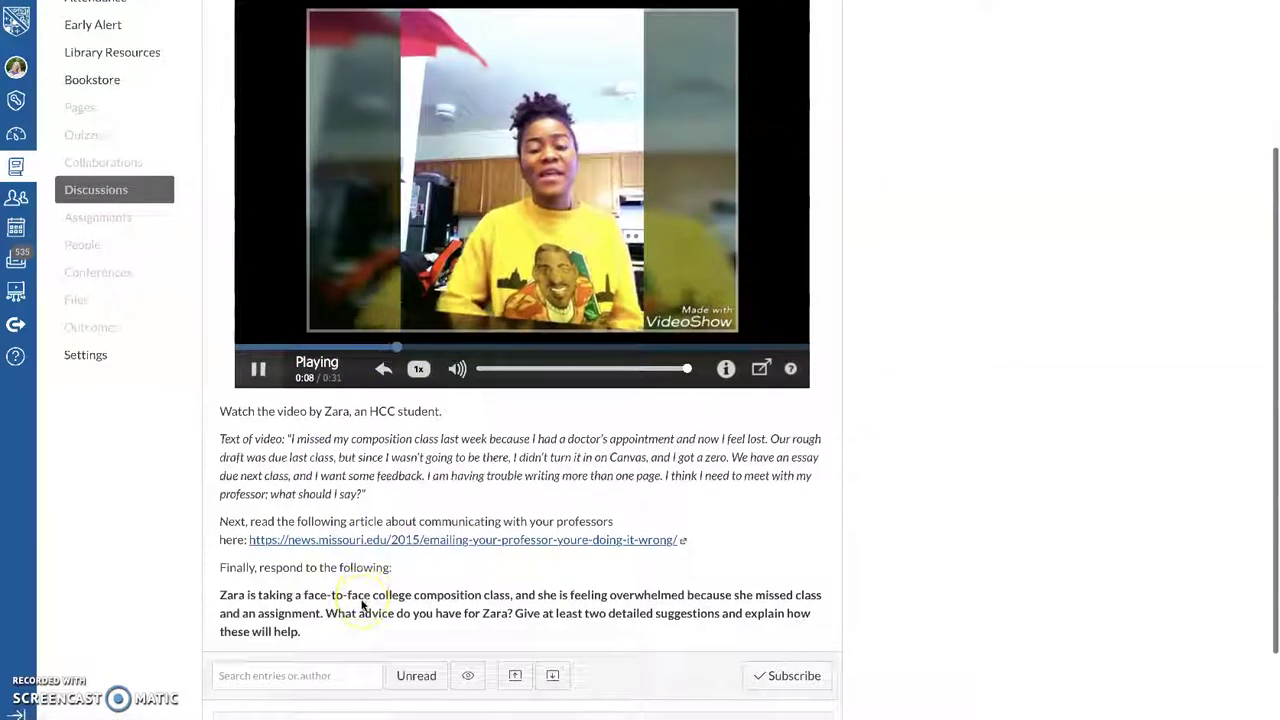
pyautogui.scroll(2, 366, 608)
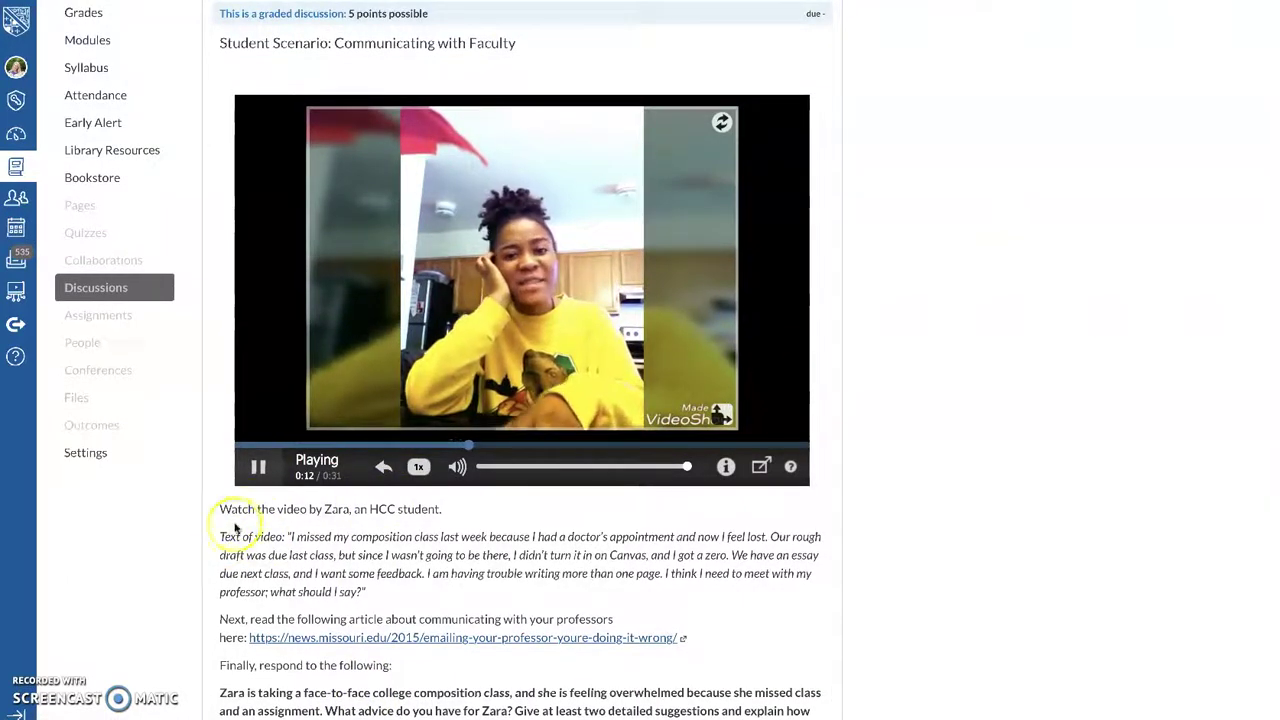
pyautogui.moveTo(219, 537); pyautogui.dragTo(371, 590)
pyautogui.click(414, 606)
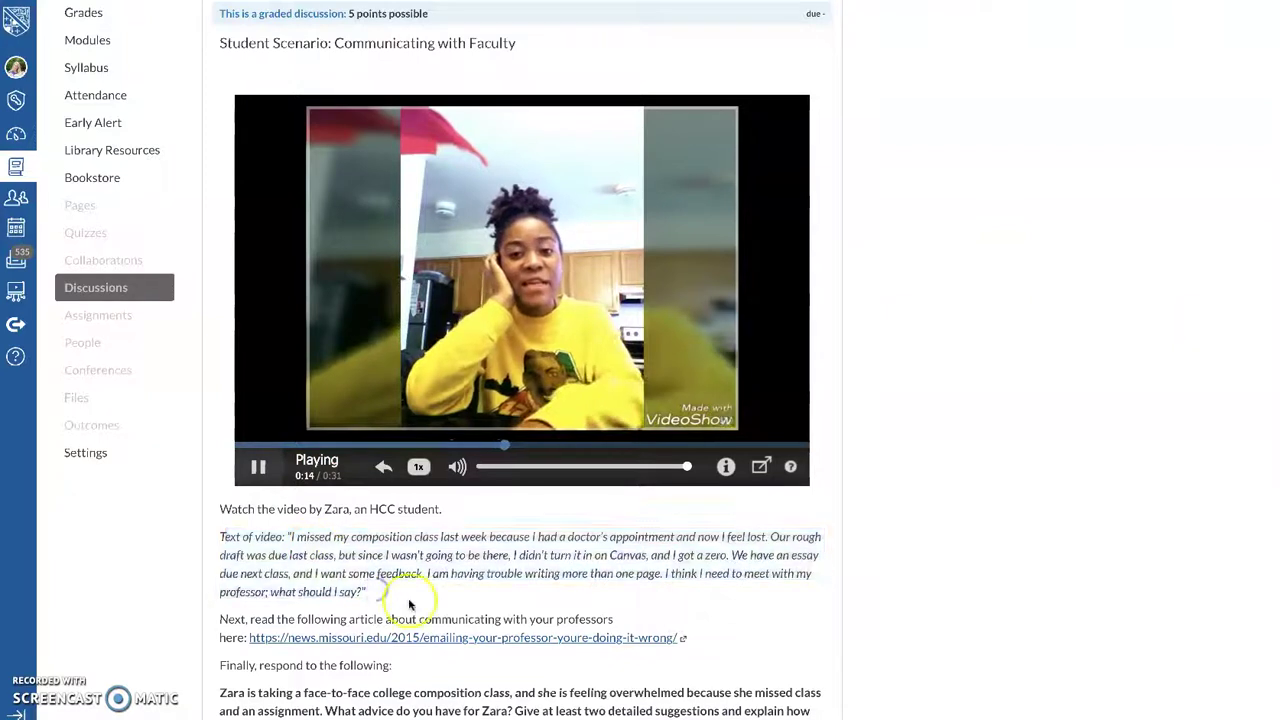
pyautogui.scroll(-1, 423, 609)
pyautogui.scroll(-2, 418, 610)
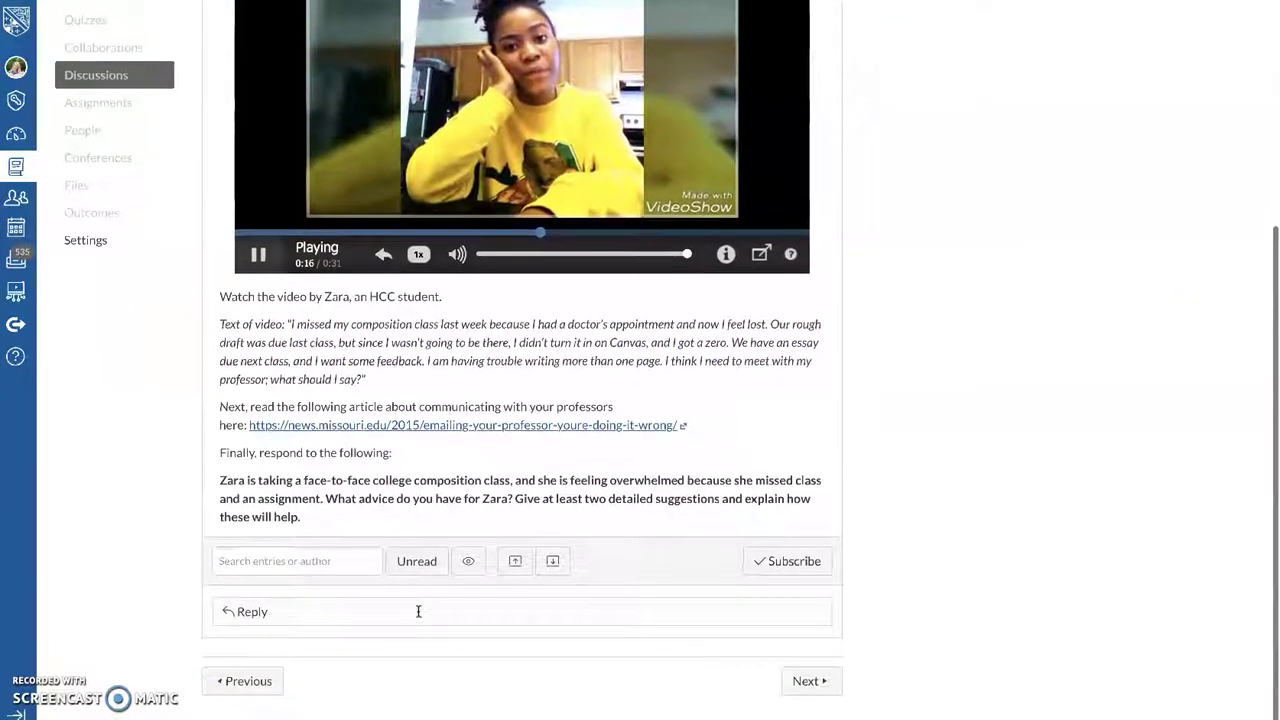
# Open a blank reply to look over the discussion's editor, and return to the modules list without posting
pyautogui.click(302, 620)
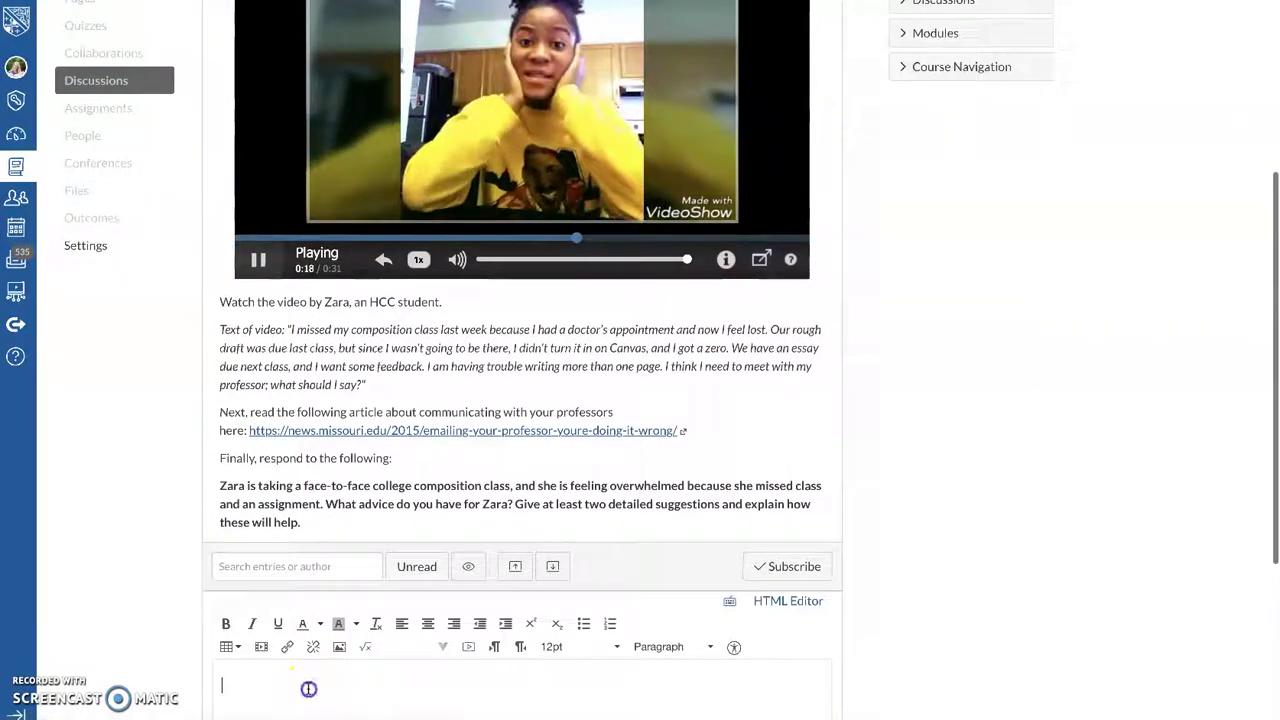
pyautogui.scroll(-3, 308, 688)
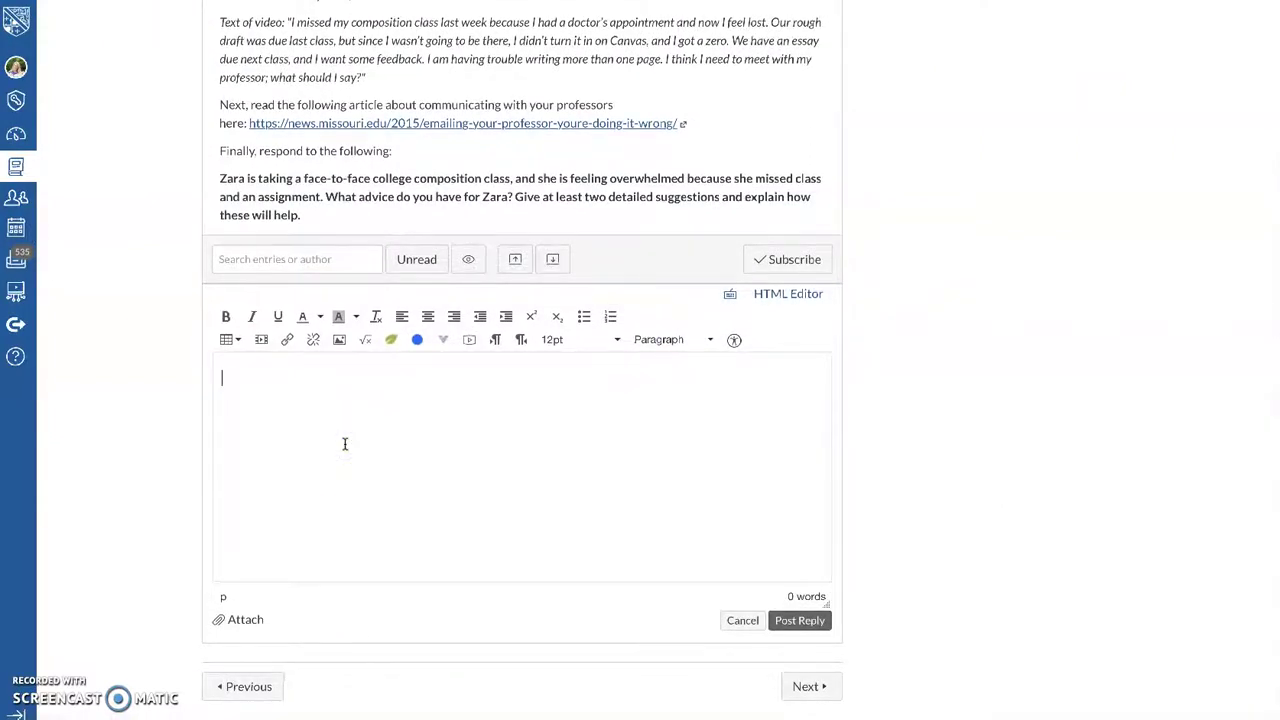
pyautogui.scroll(7, 345, 444)
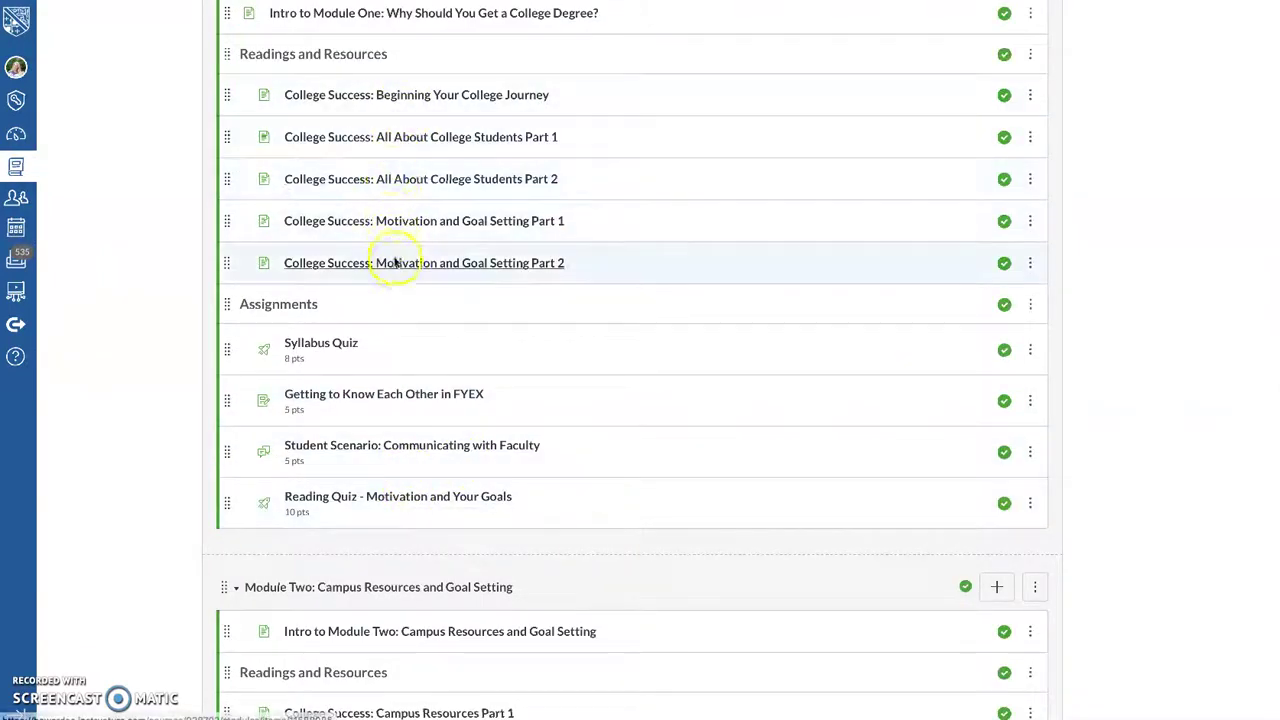
# Look over Module Two's items, review its Intro page from objectives to time estimate, and return to the modules list
pyautogui.scroll(-5, 398, 275)
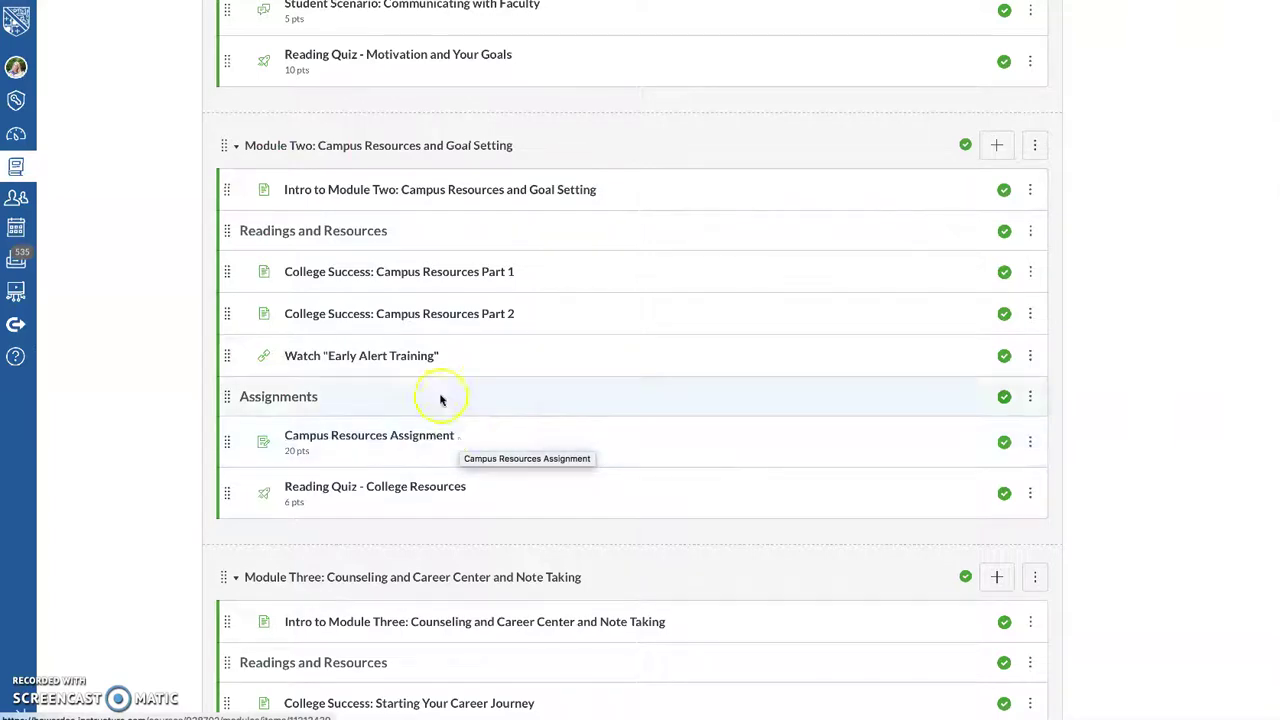
pyautogui.click(367, 442)
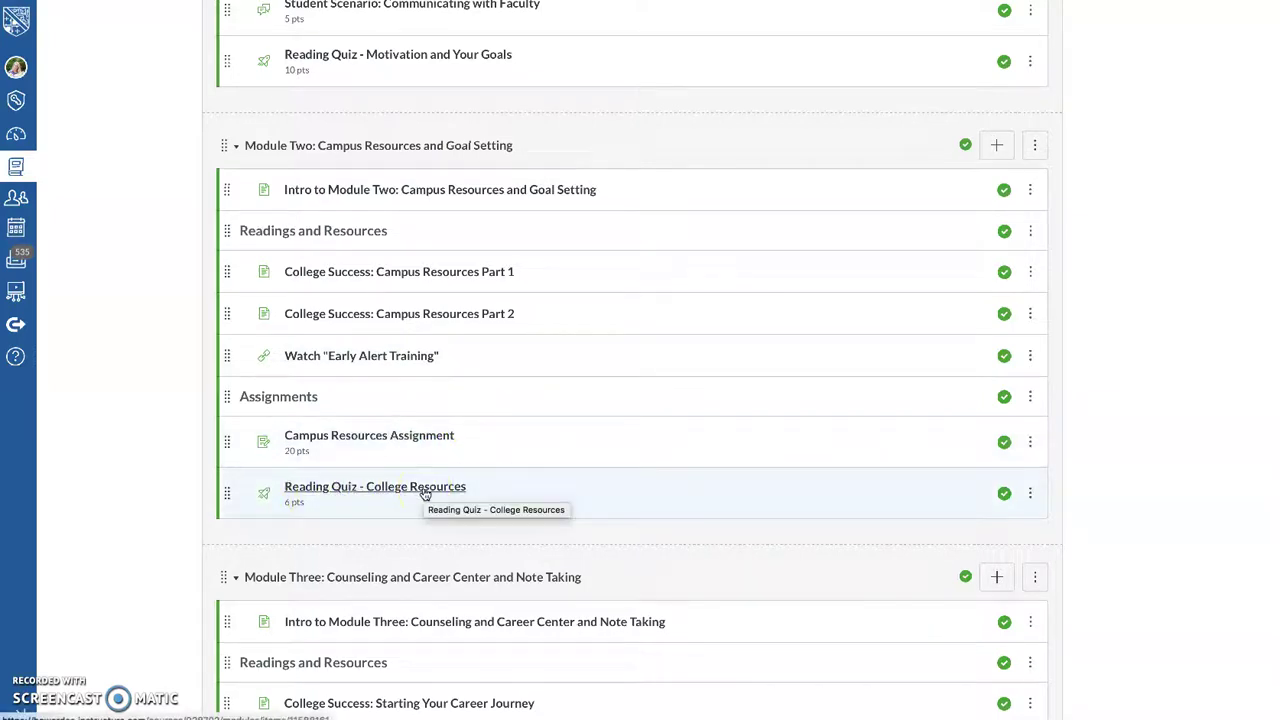
pyautogui.scroll(1, 424, 494)
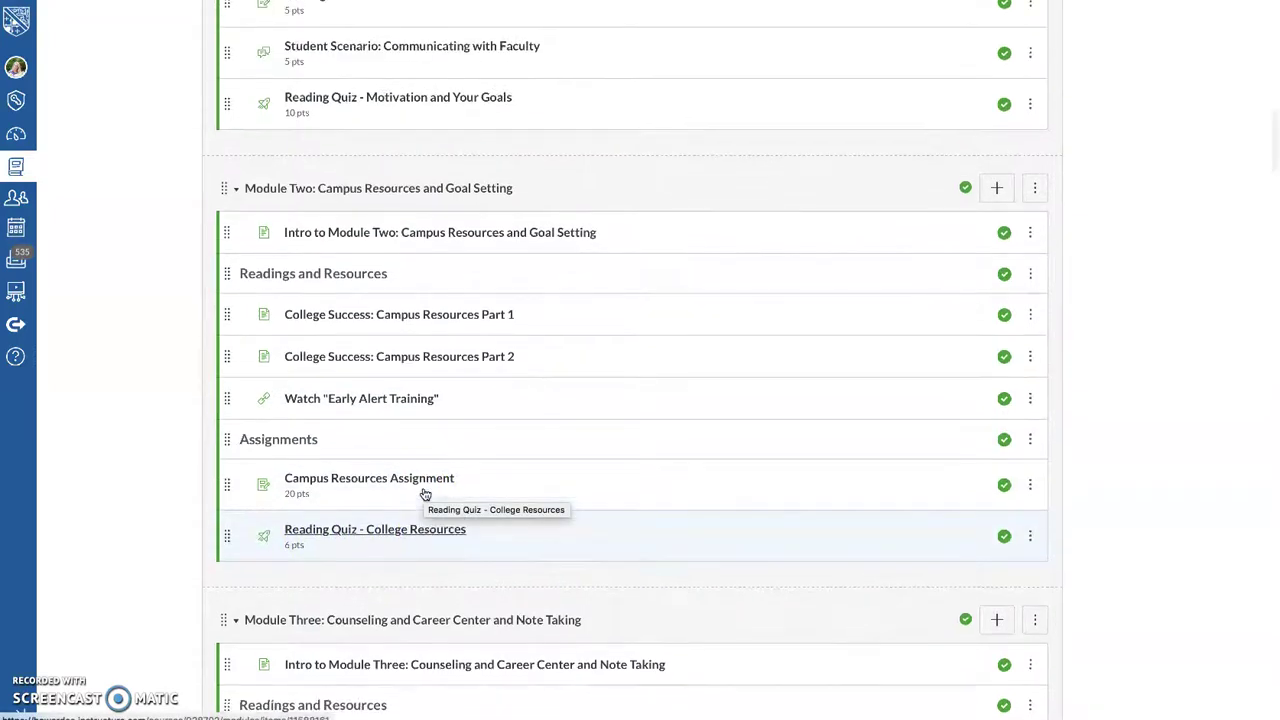
pyautogui.click(445, 238)
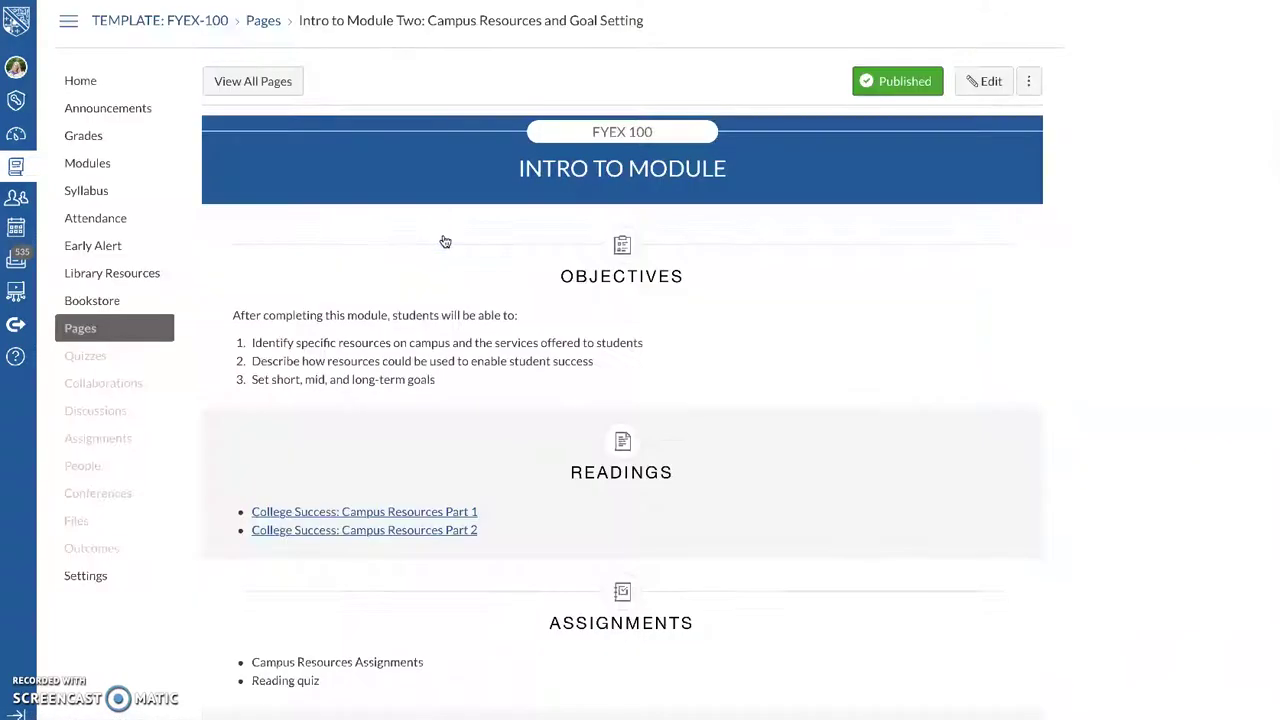
pyautogui.scroll(-3, 445, 241)
pyautogui.click(414, 268)
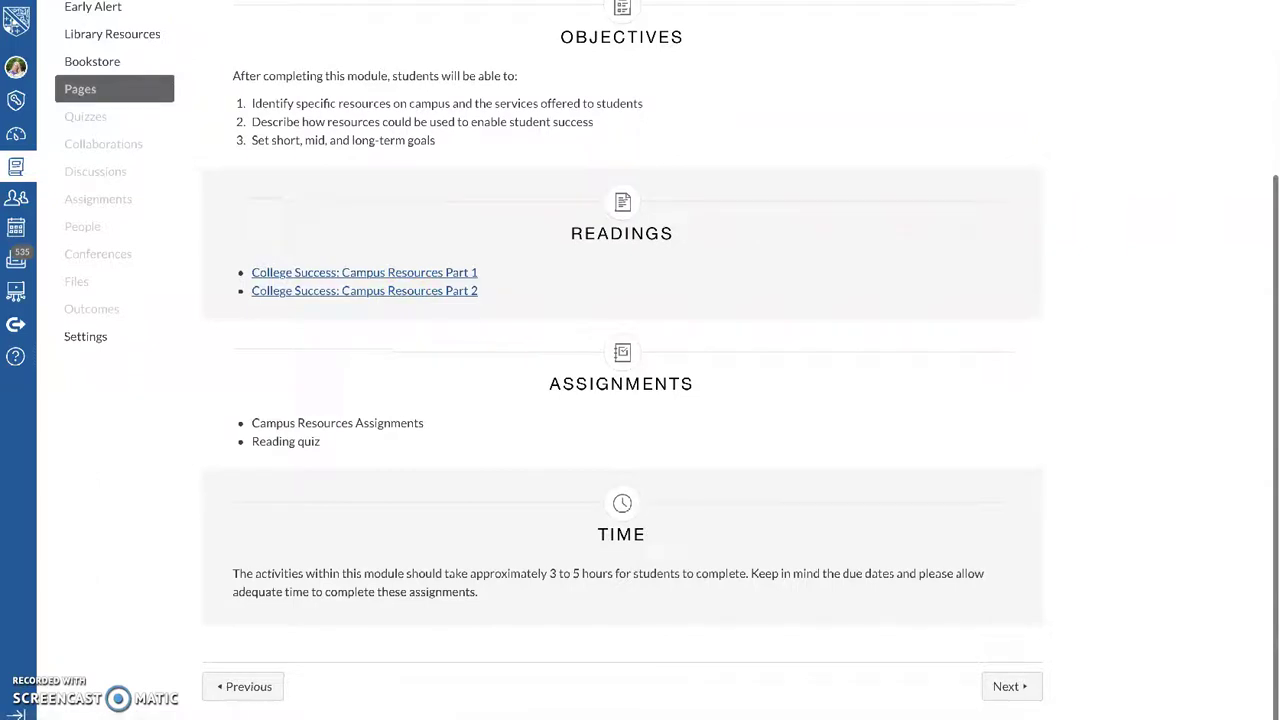
pyautogui.click(355, 7)
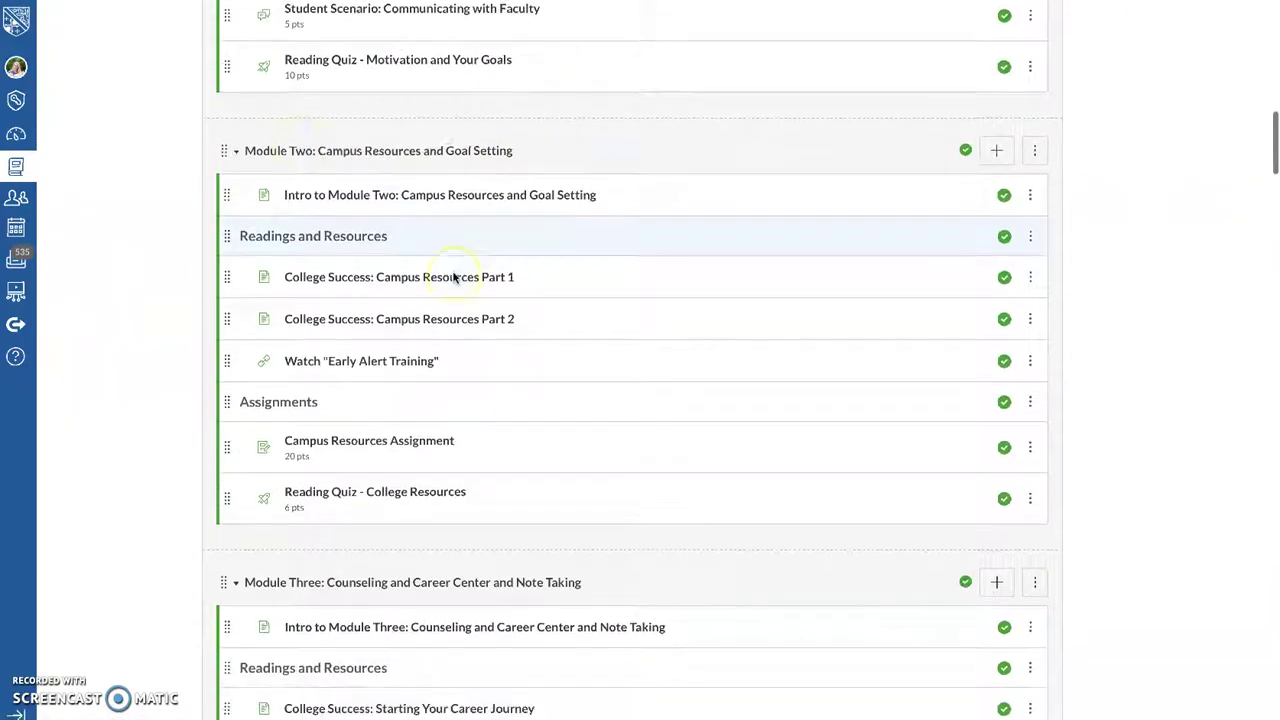
# Switch to Microsoft Word and minimize the open wedding document
pyautogui.moveTo(845, 697)
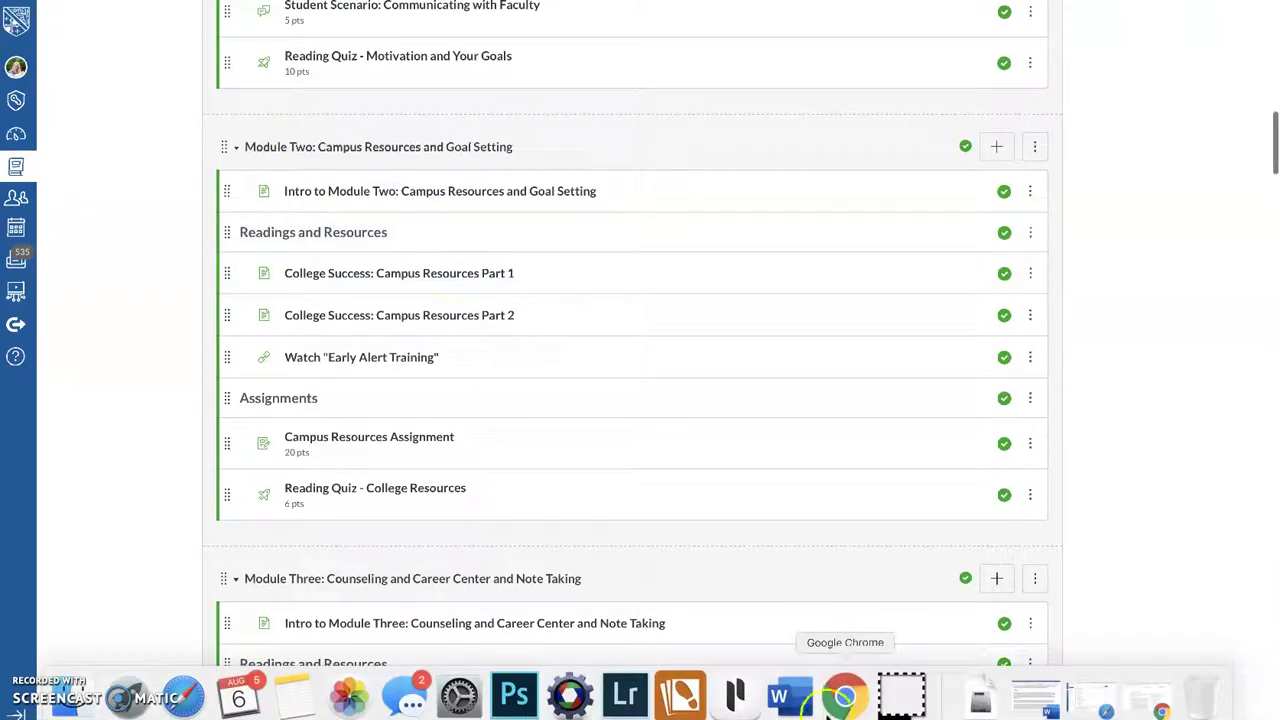
pyautogui.click(778, 697)
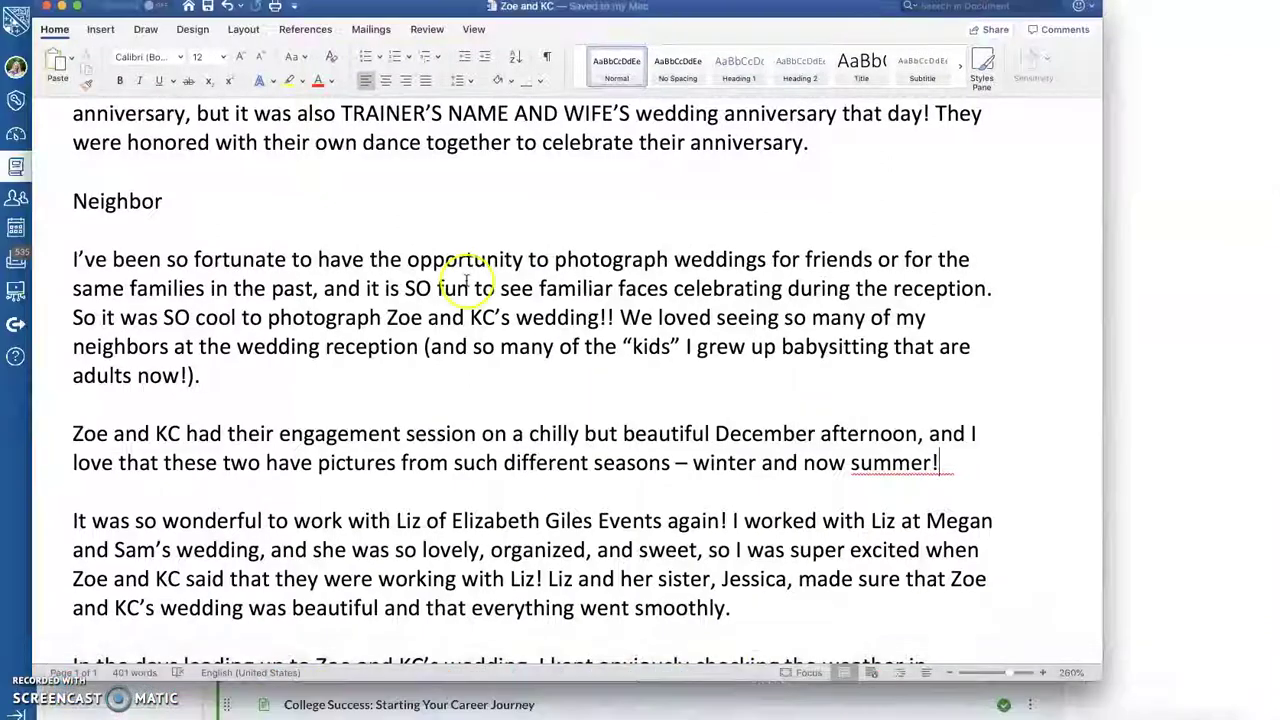
pyautogui.click(61, 6)
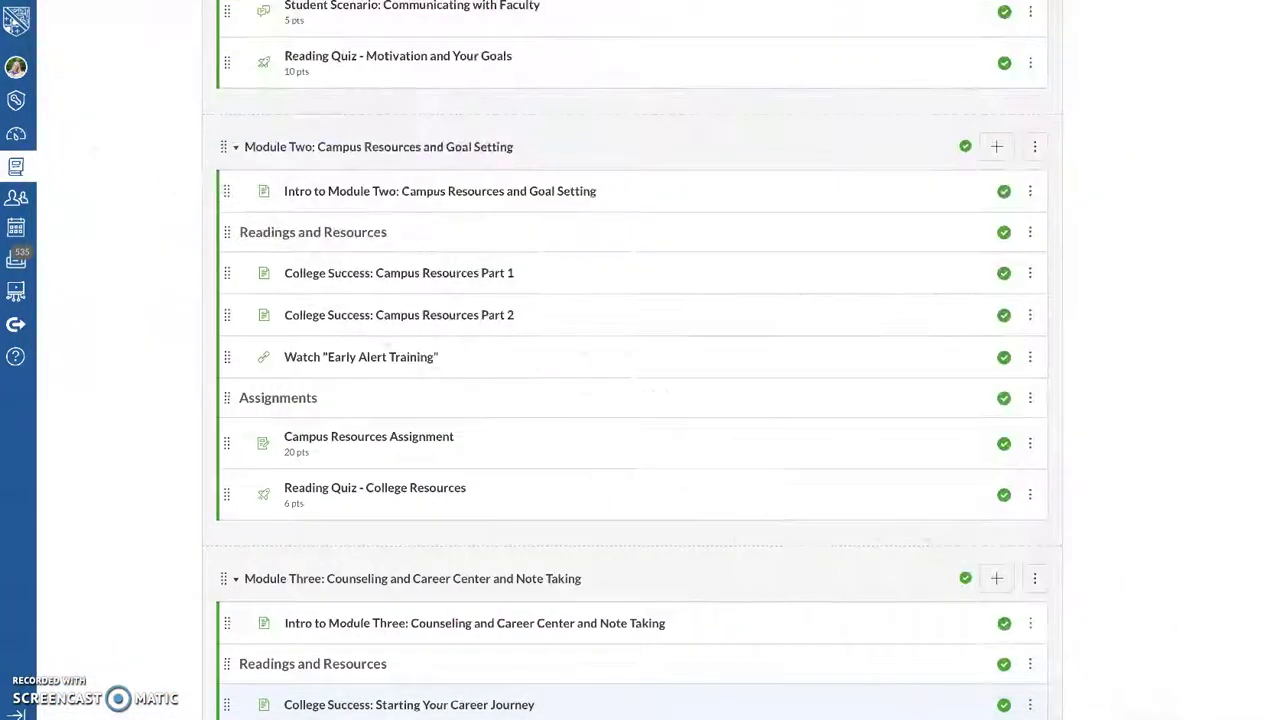
pyautogui.click(110, 0)
pyautogui.moveTo(117, 6)
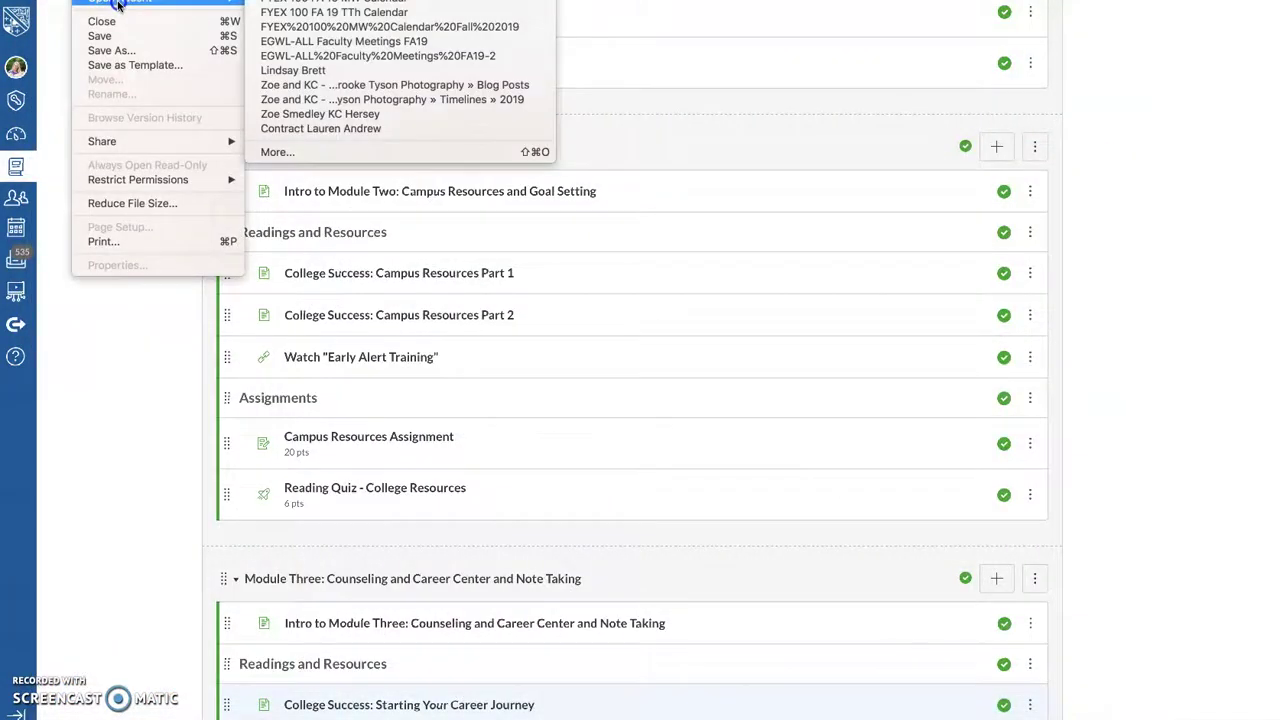
pyautogui.click(361, 4)
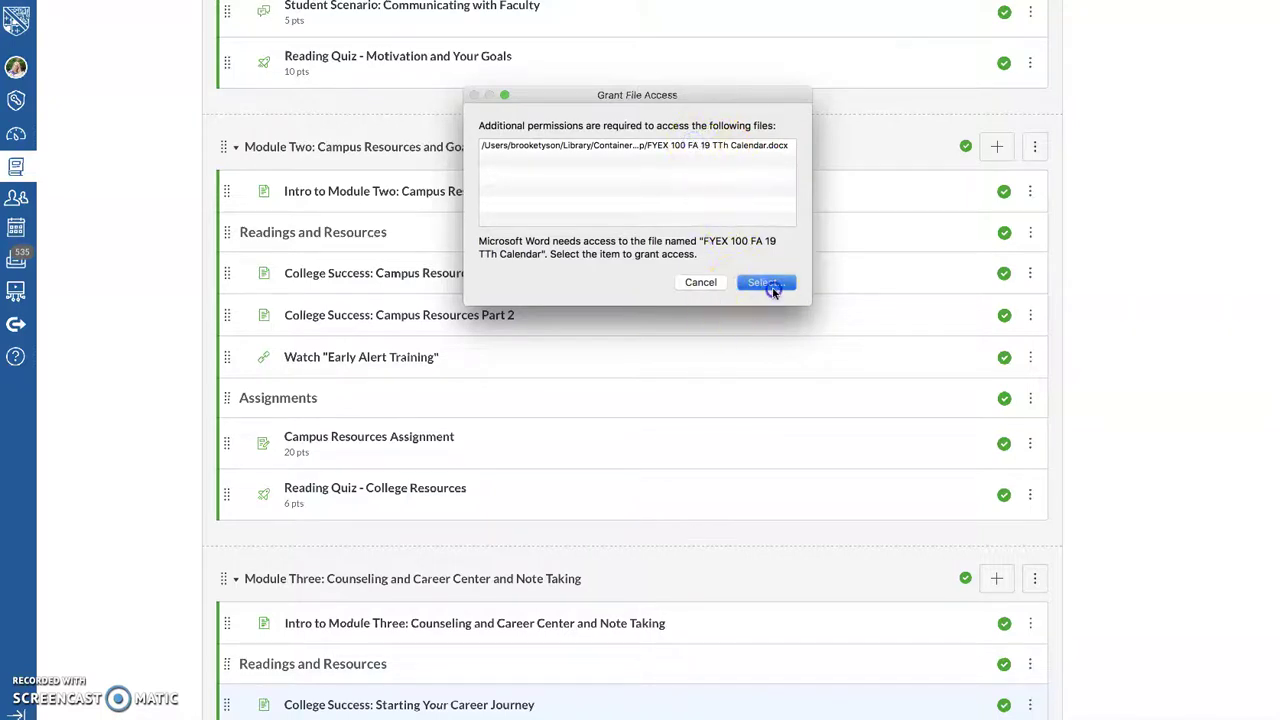
pyautogui.click(766, 283)
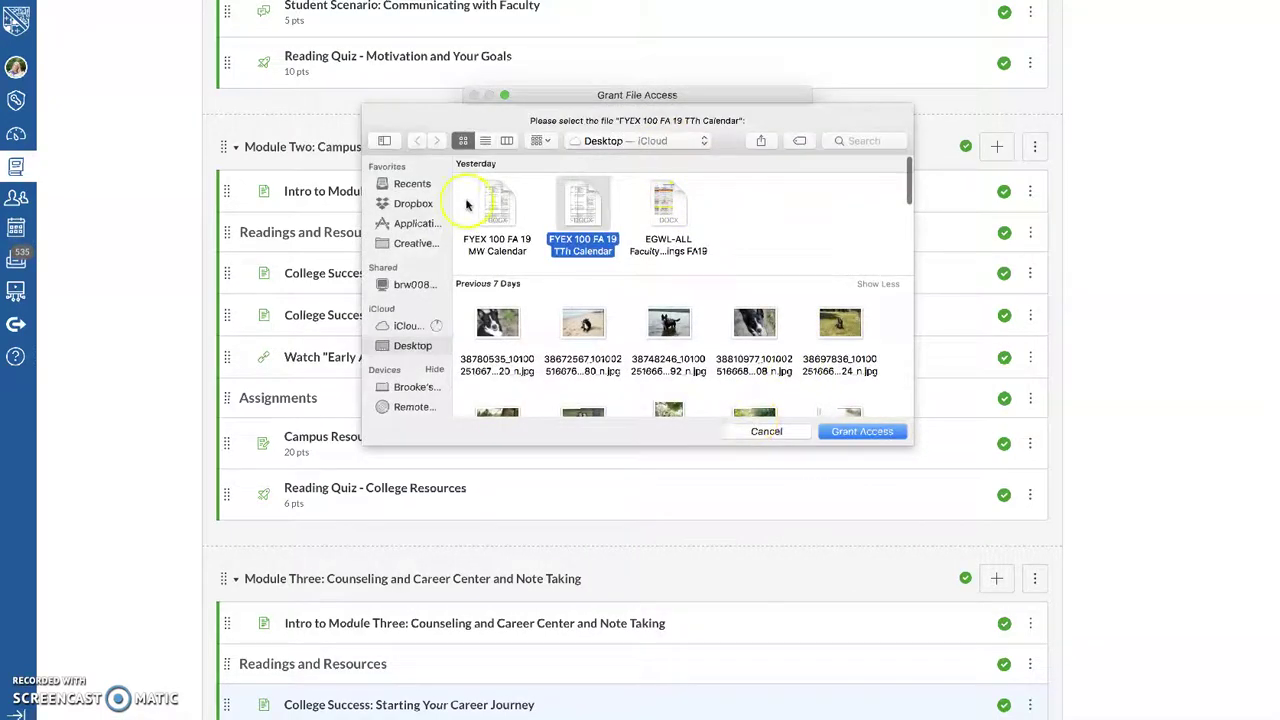
pyautogui.click(507, 218)
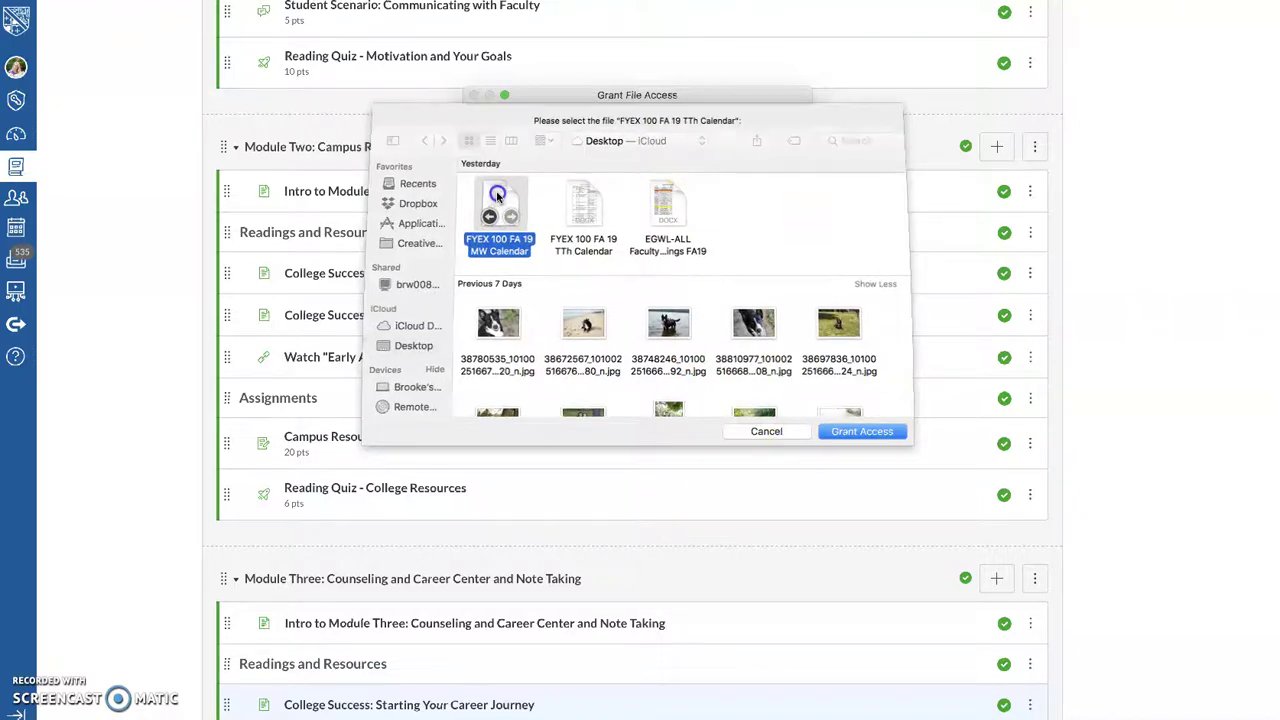
pyautogui.doubleClick(497, 200)
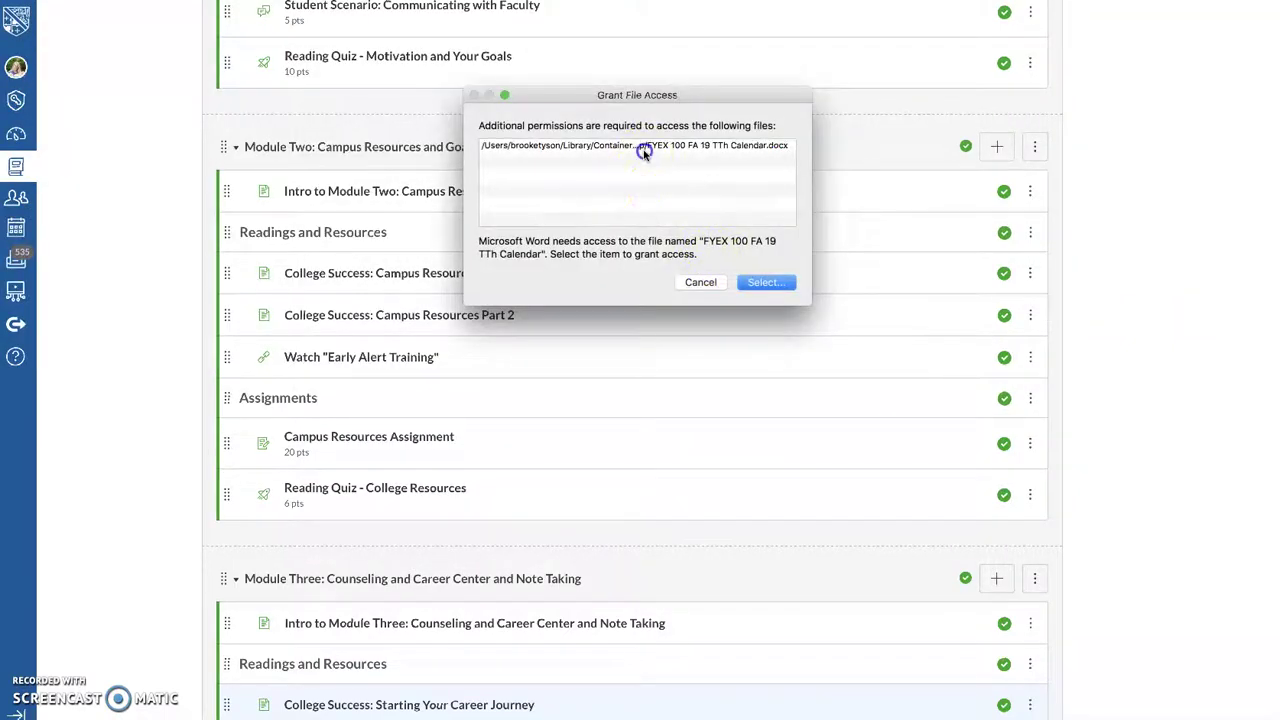
pyautogui.click(701, 283)
pyautogui.click(748, 205)
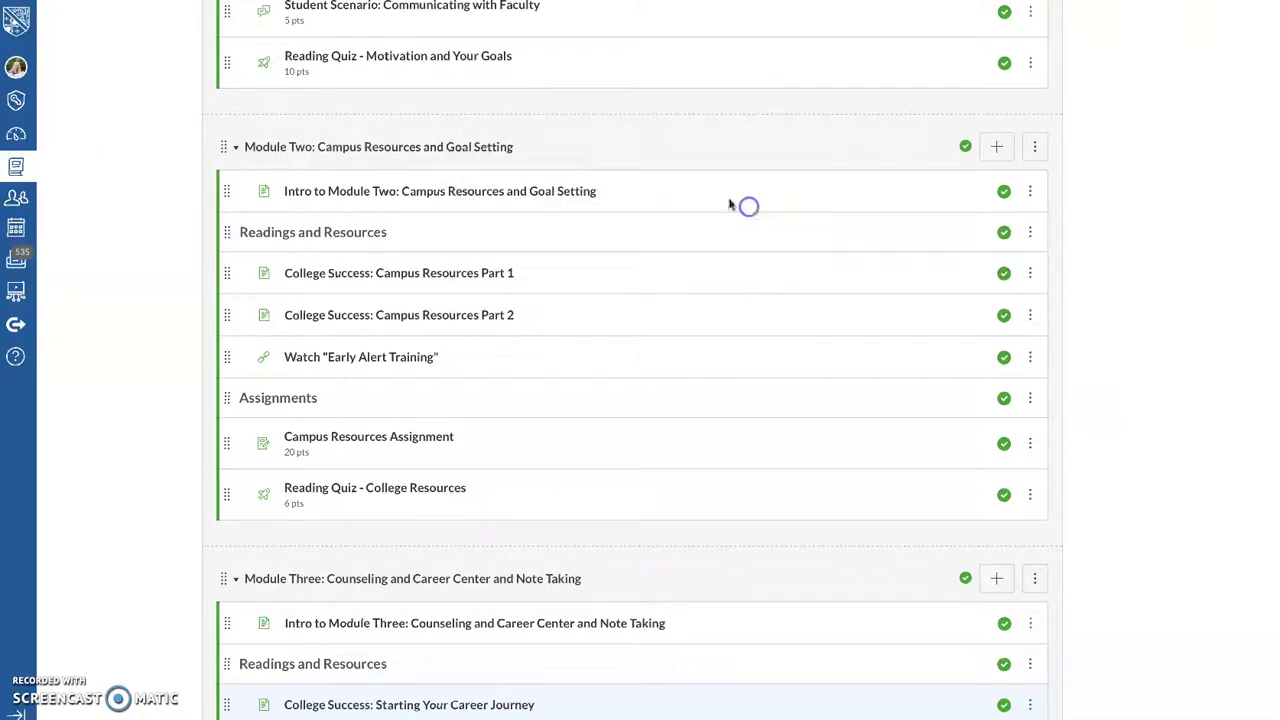
# Open the file "FYEX 100 FA 19 MW Calendar" in Word
pyautogui.click(100, 1)
pyautogui.click(105, 18)
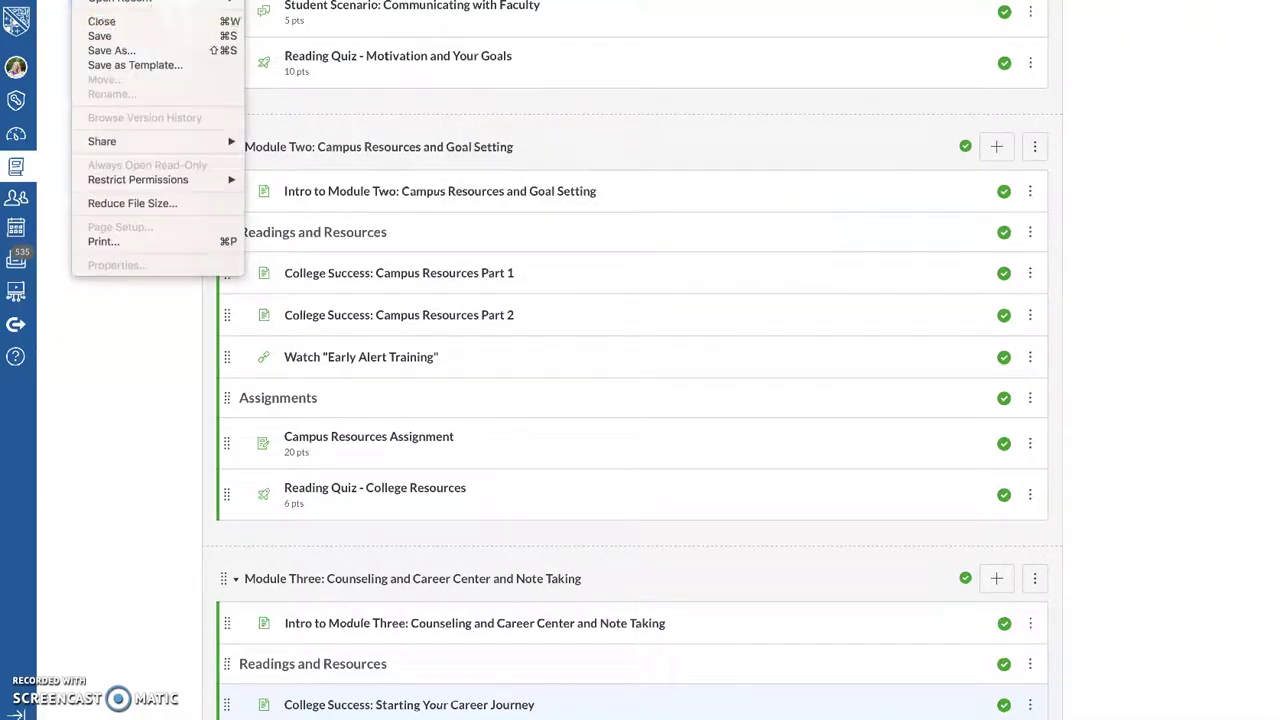
pyautogui.press('super+o')
pyautogui.doubleClick(496, 120)
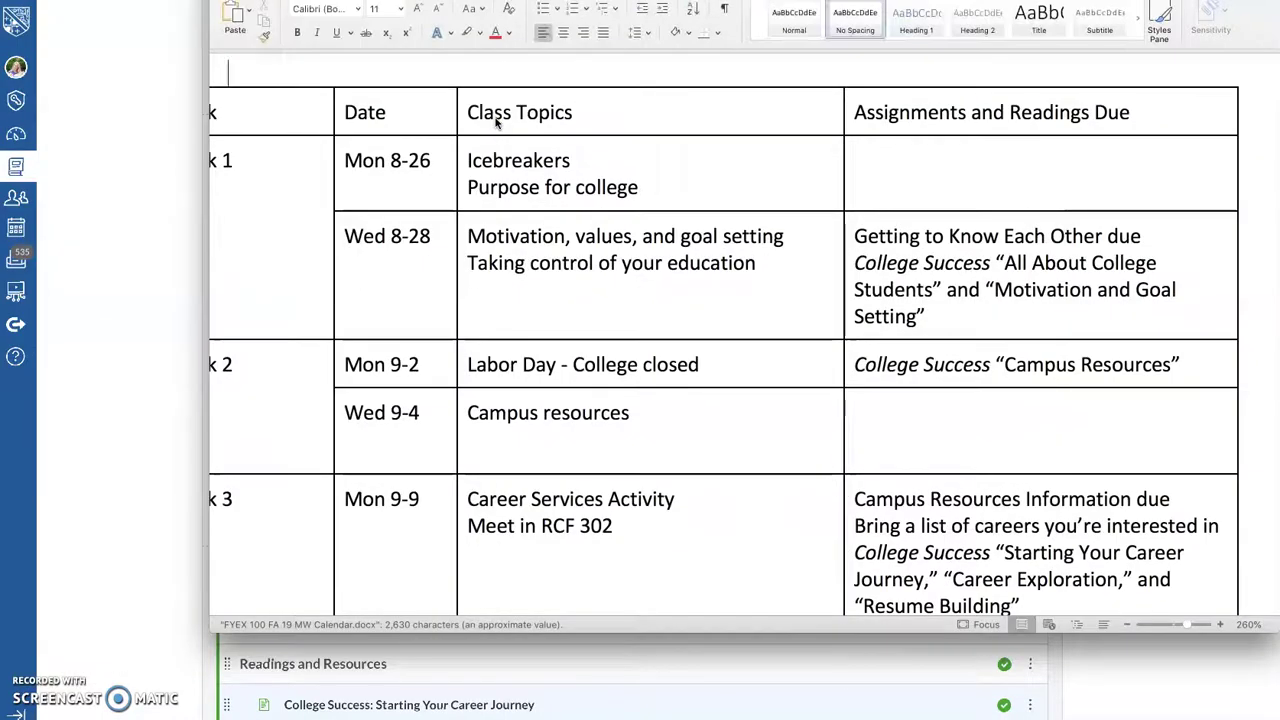
# Review the calendar's topics and due readings through Week 5, highlighting the College Success readings due Wed 8-28
pyautogui.hscroll(-3, 712, 262)
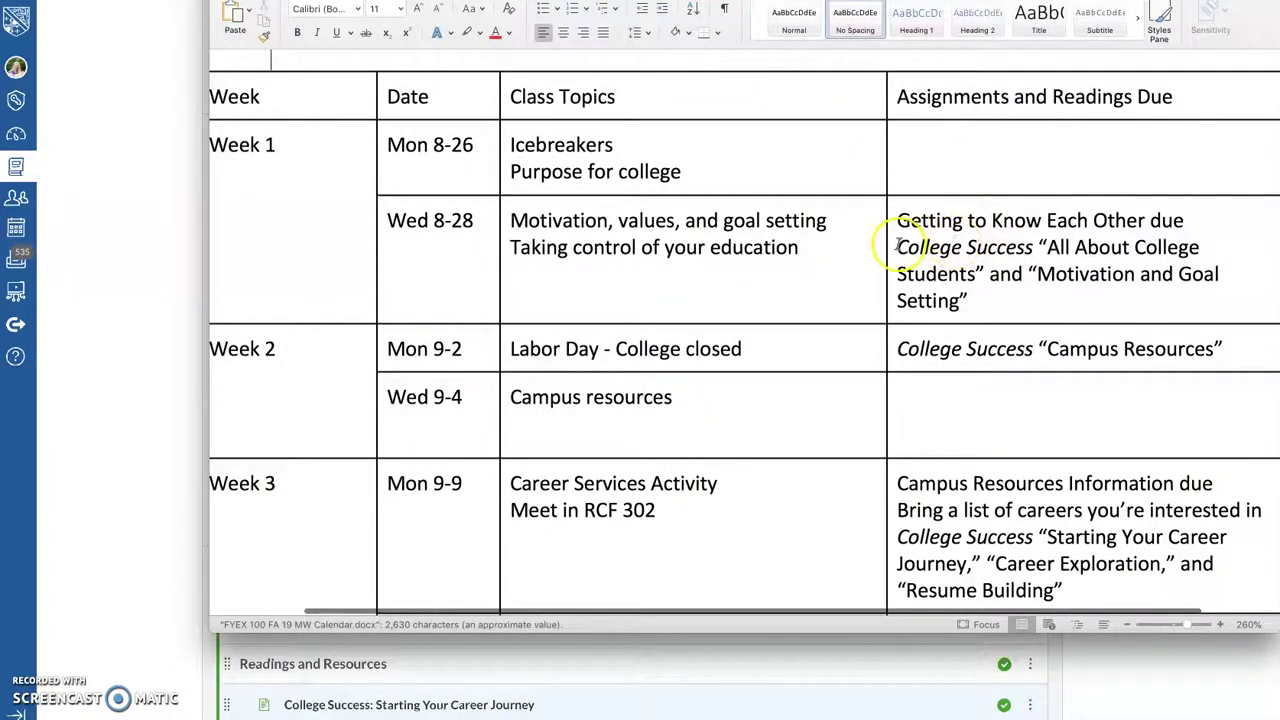
pyautogui.moveTo(898, 244); pyautogui.dragTo(1027, 292)
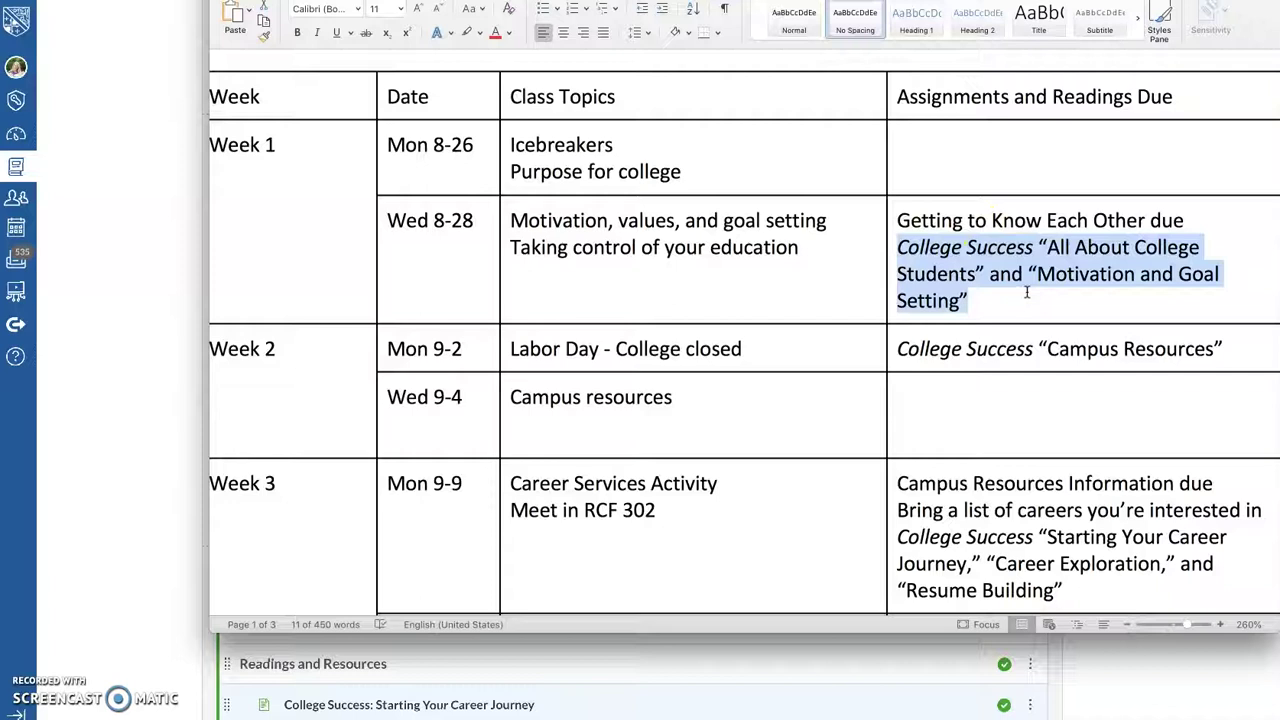
pyautogui.click(1027, 292)
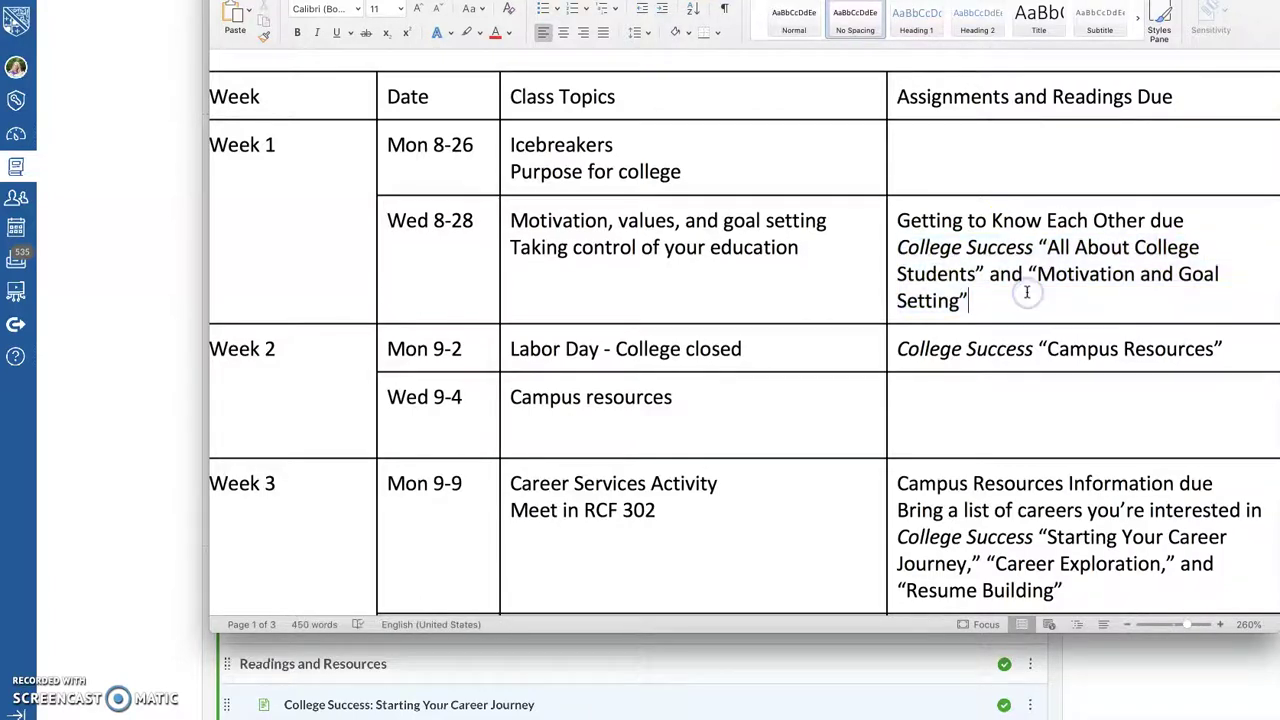
pyautogui.scroll(-5, 821, 199)
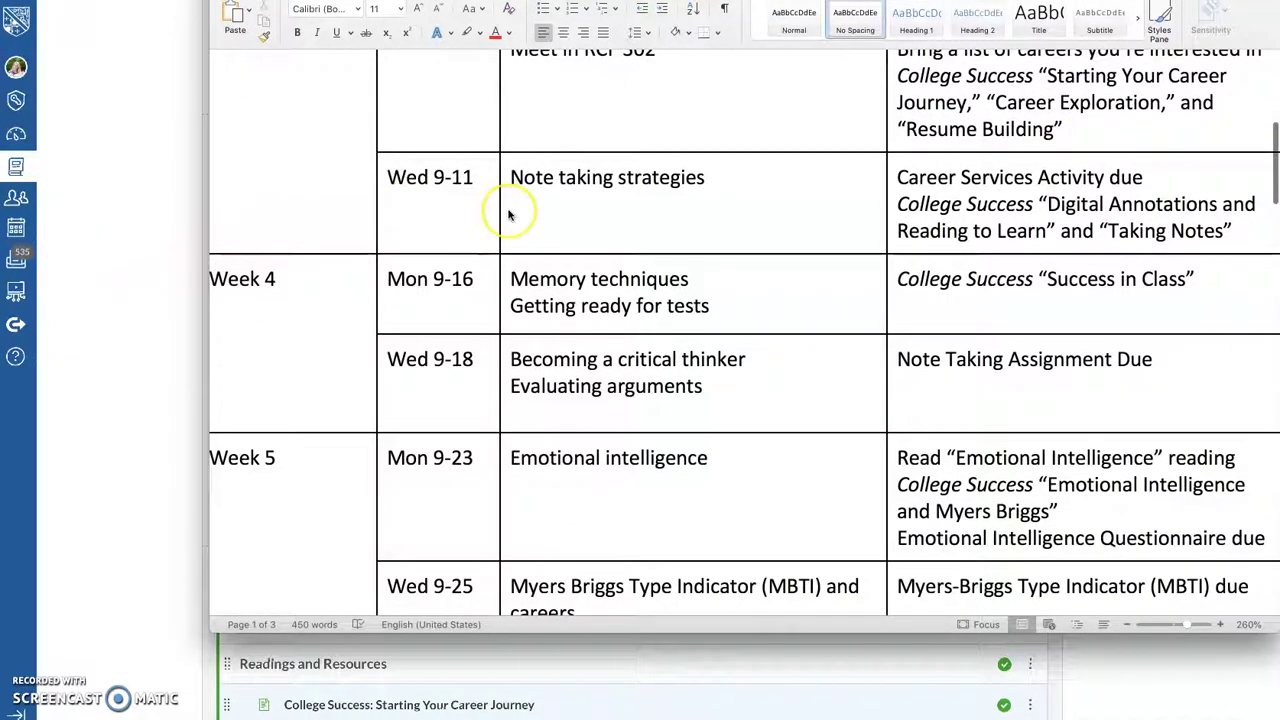
# Skim the calendar's topics and due readings through Week 9 and switch back to the course's modules list in Canvas
pyautogui.hscroll(-1, 508, 214)
pyautogui.scroll(6, 508, 214)
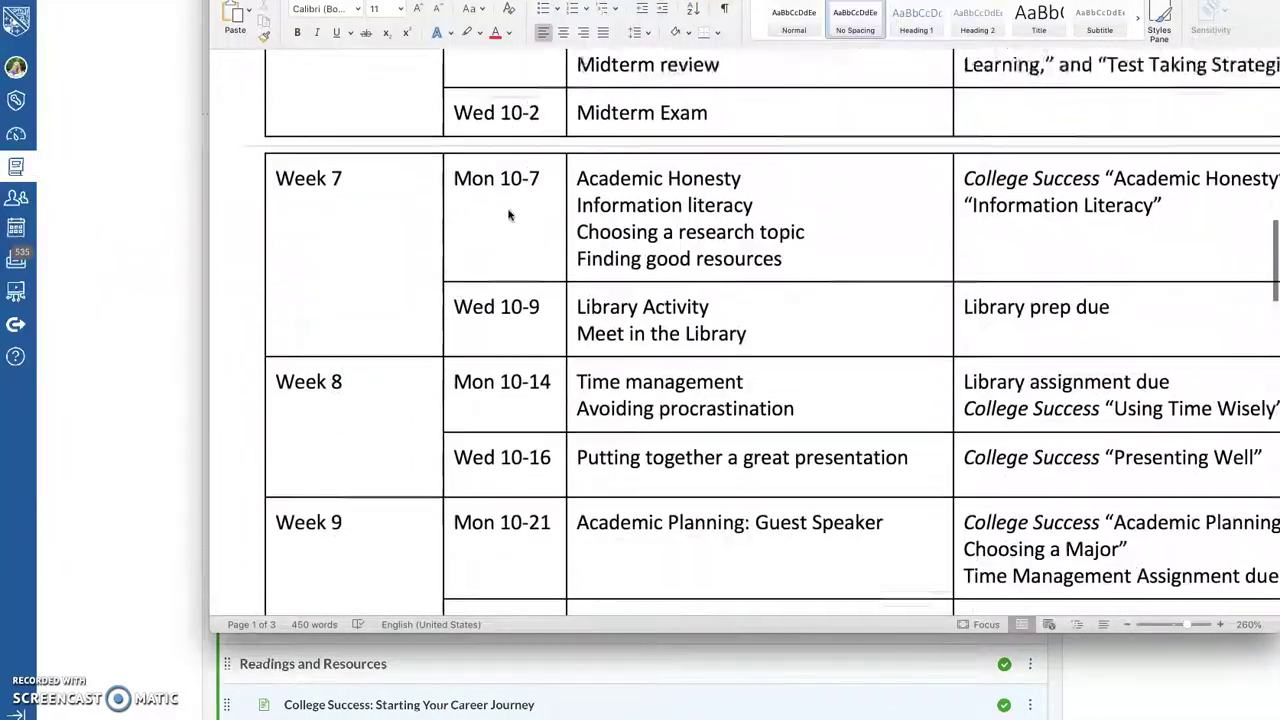
pyautogui.scroll(-1, 508, 214)
pyautogui.click(43, 209)
pyautogui.scroll(6, 134, 205)
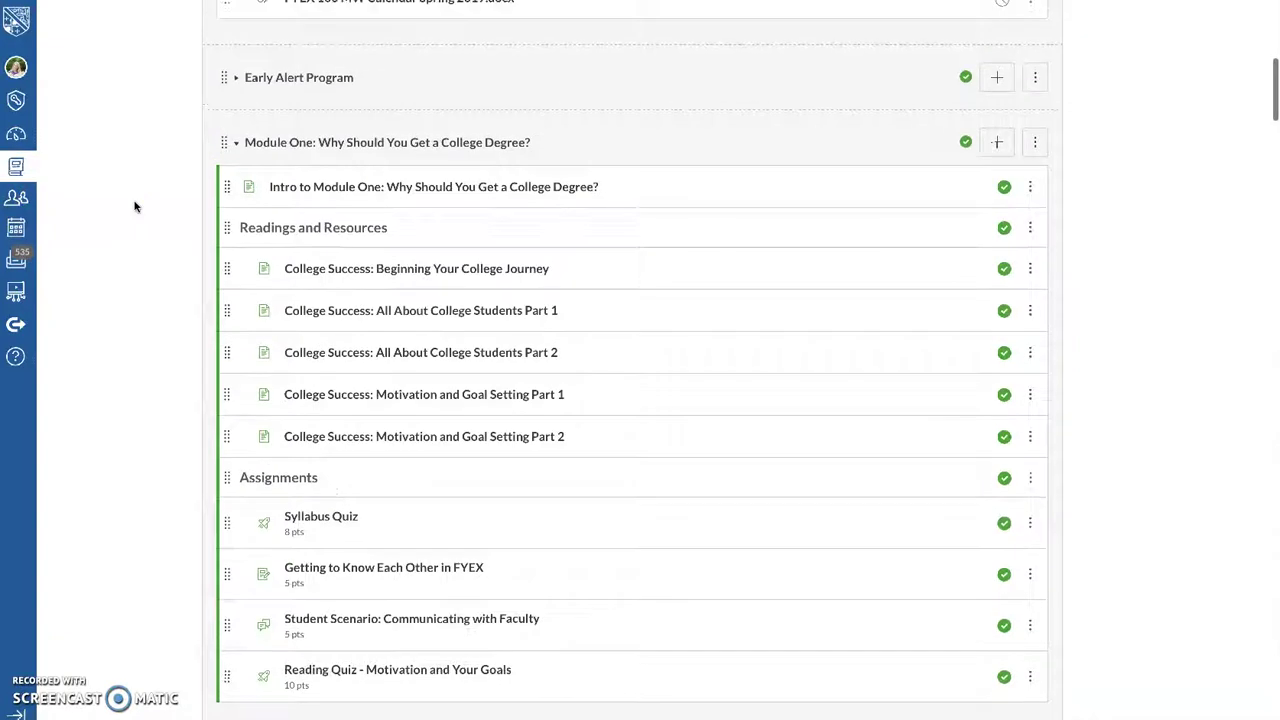
pyautogui.scroll(7, 134, 205)
pyautogui.scroll(-3, 134, 205)
pyautogui.scroll(3, 134, 205)
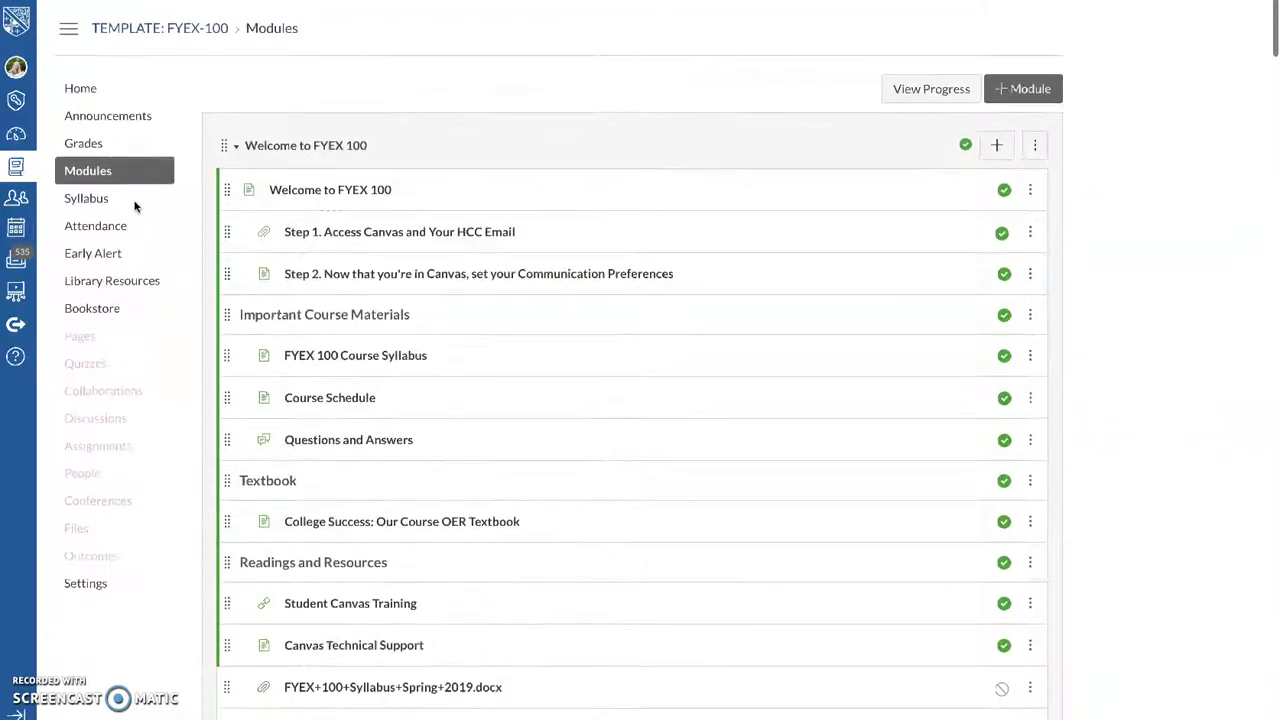
# Open Module One's reading "College Success: Beginning Your College Journey" in a new tab
pyautogui.click(684, 14)
pyautogui.scroll(-7, 405, 363)
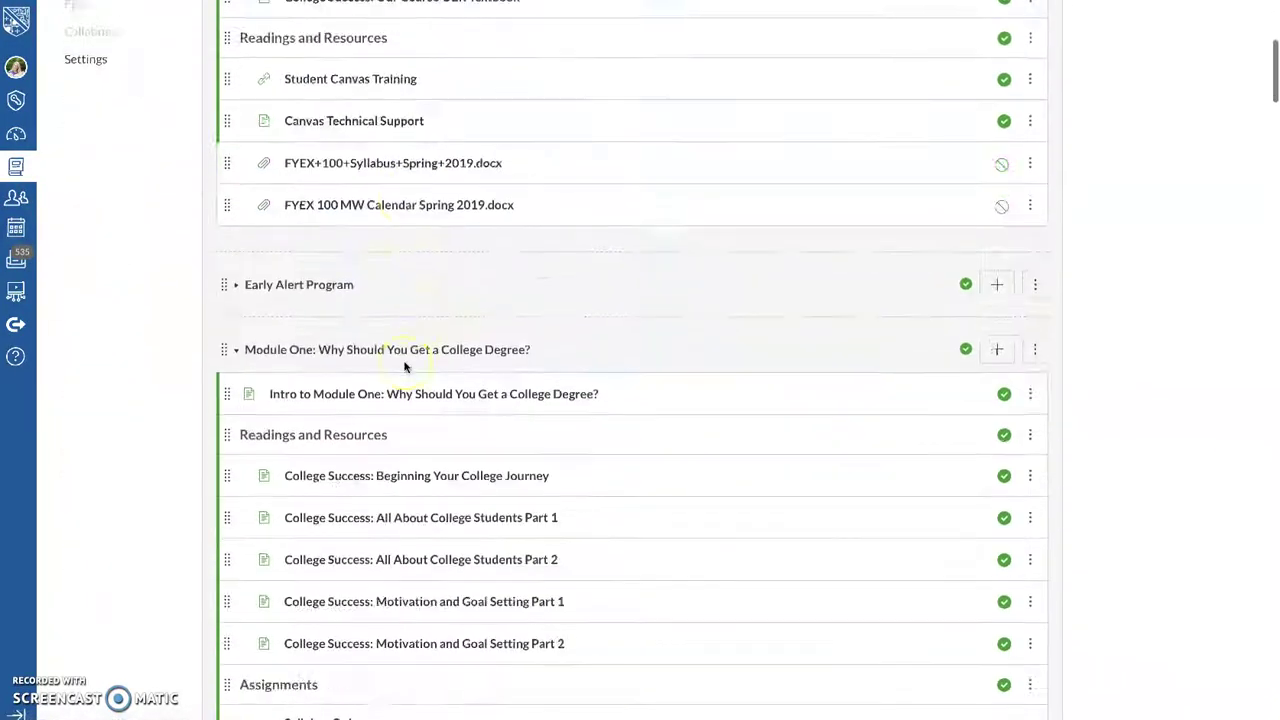
pyautogui.scroll(-1, 405, 366)
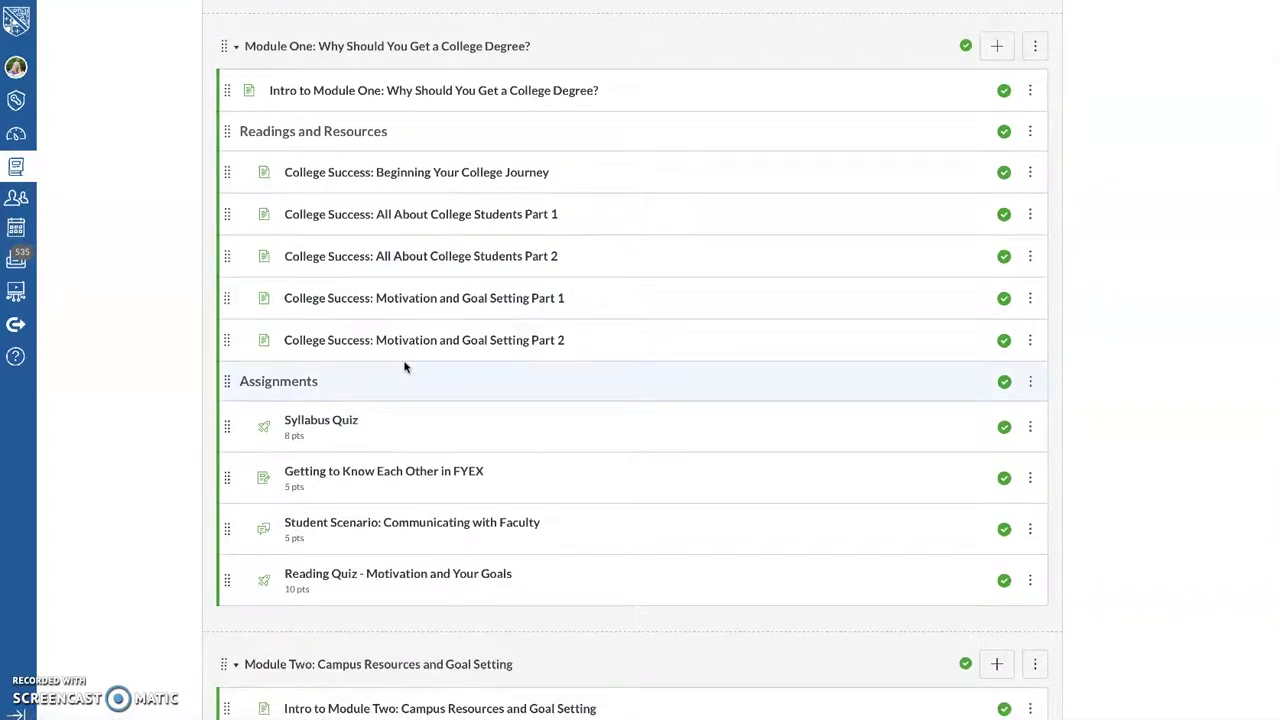
pyautogui.click(437, 178)
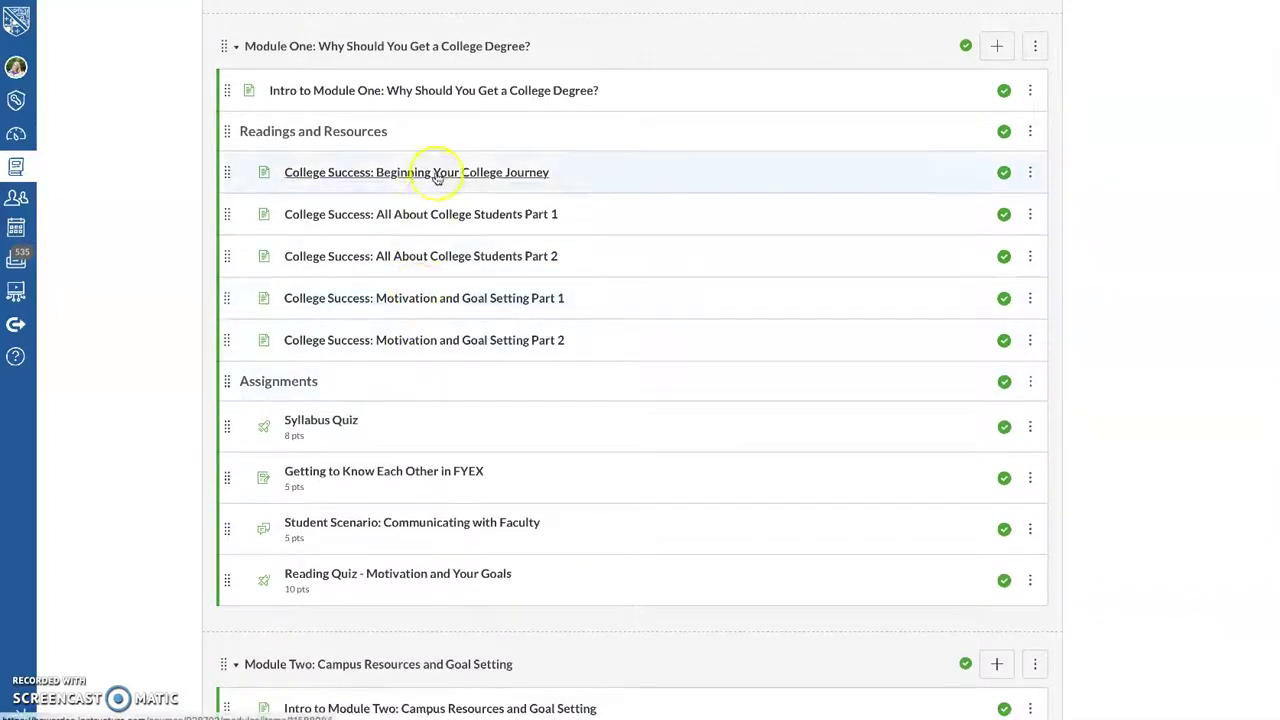
pyautogui.rightClick(435, 172)
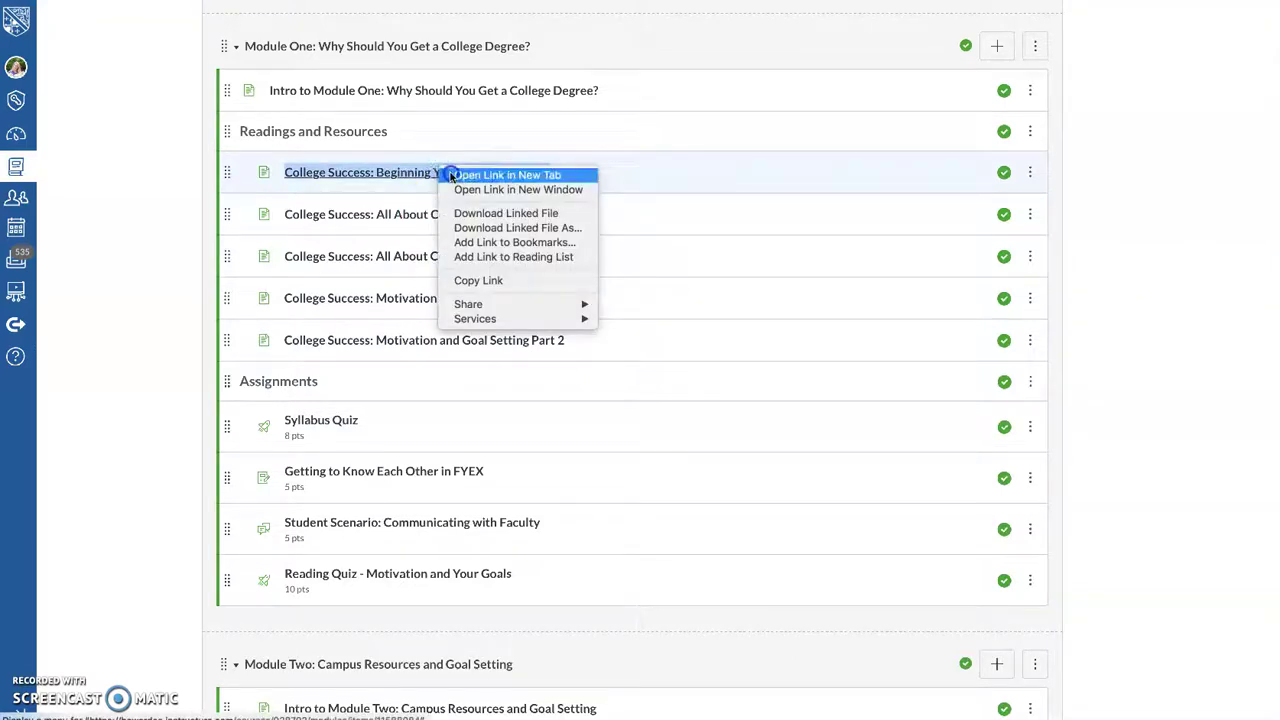
pyautogui.click(449, 174)
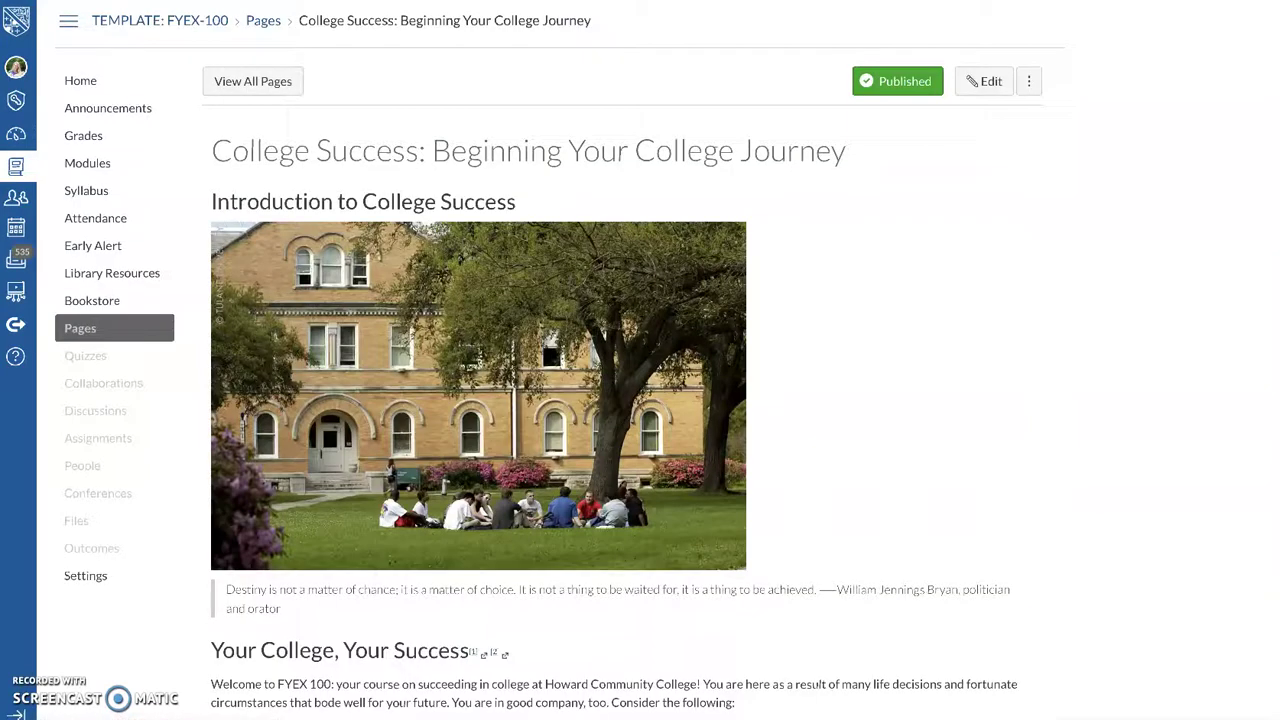
# Edit the reading page and add it to the student to-do list for Aug 13, 2019 at 11:59pm
pyautogui.click(990, 80)
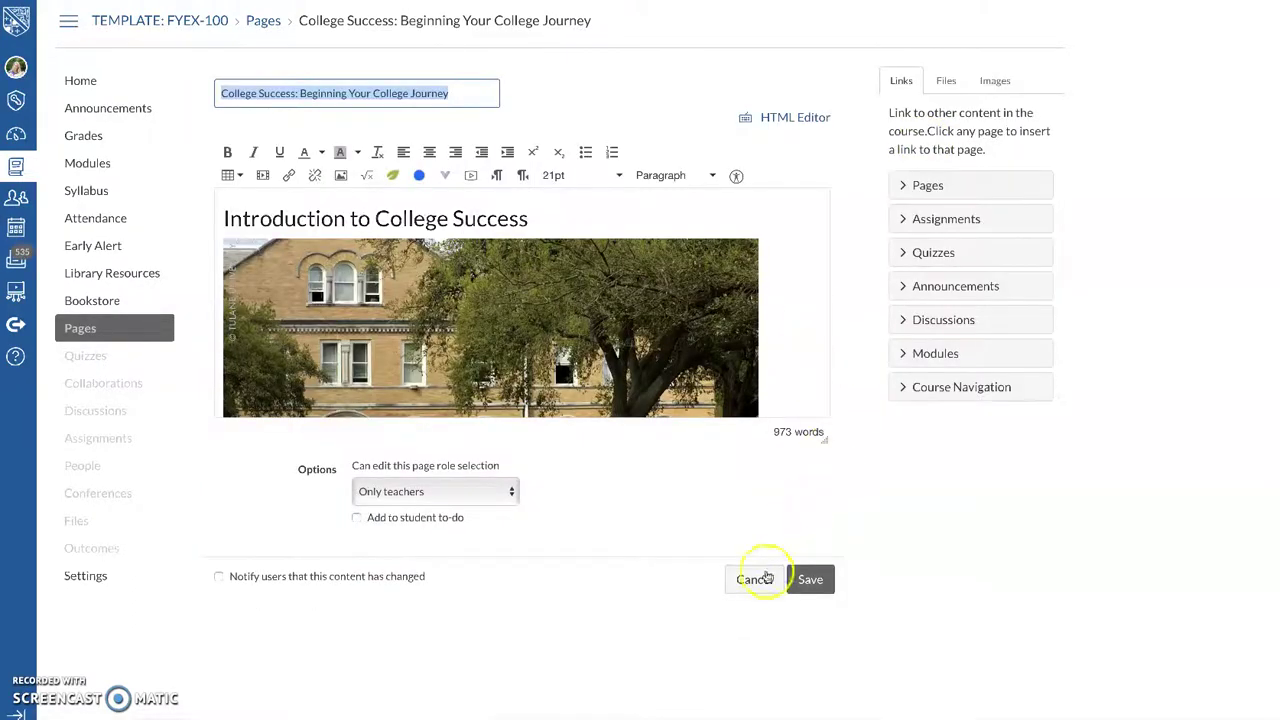
pyautogui.click(451, 519)
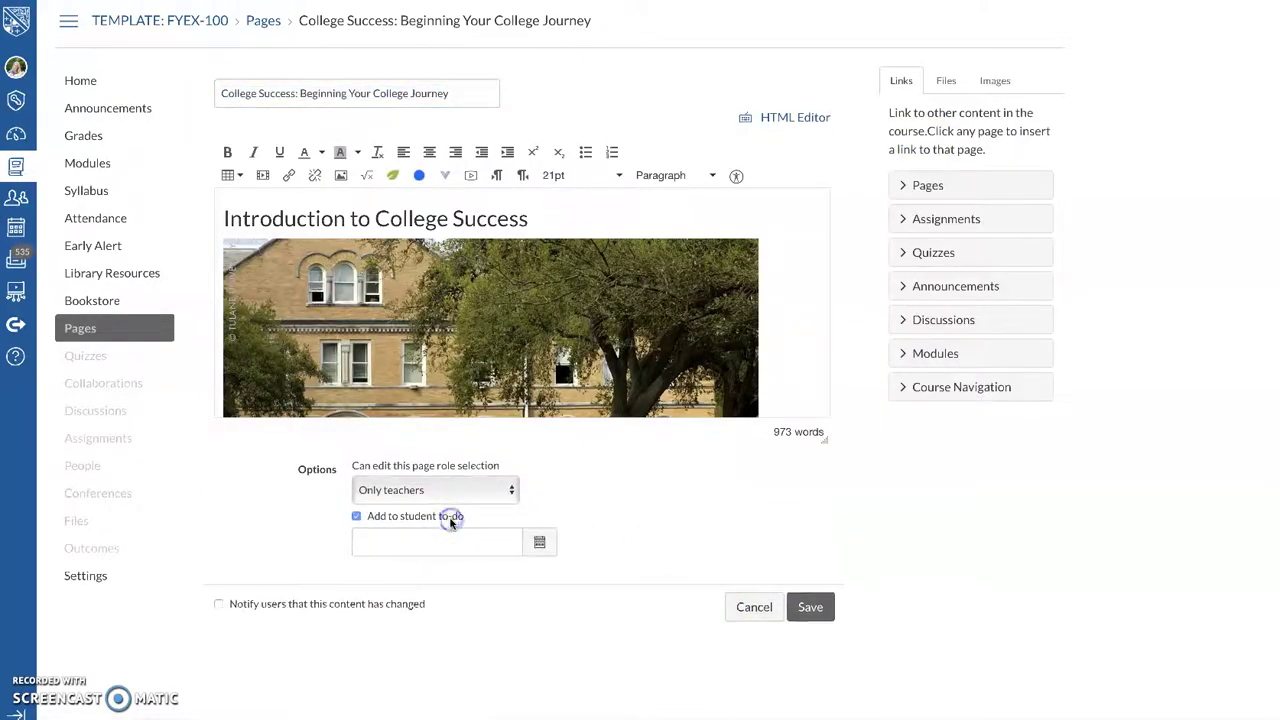
pyautogui.click(537, 545)
pyautogui.click(422, 443)
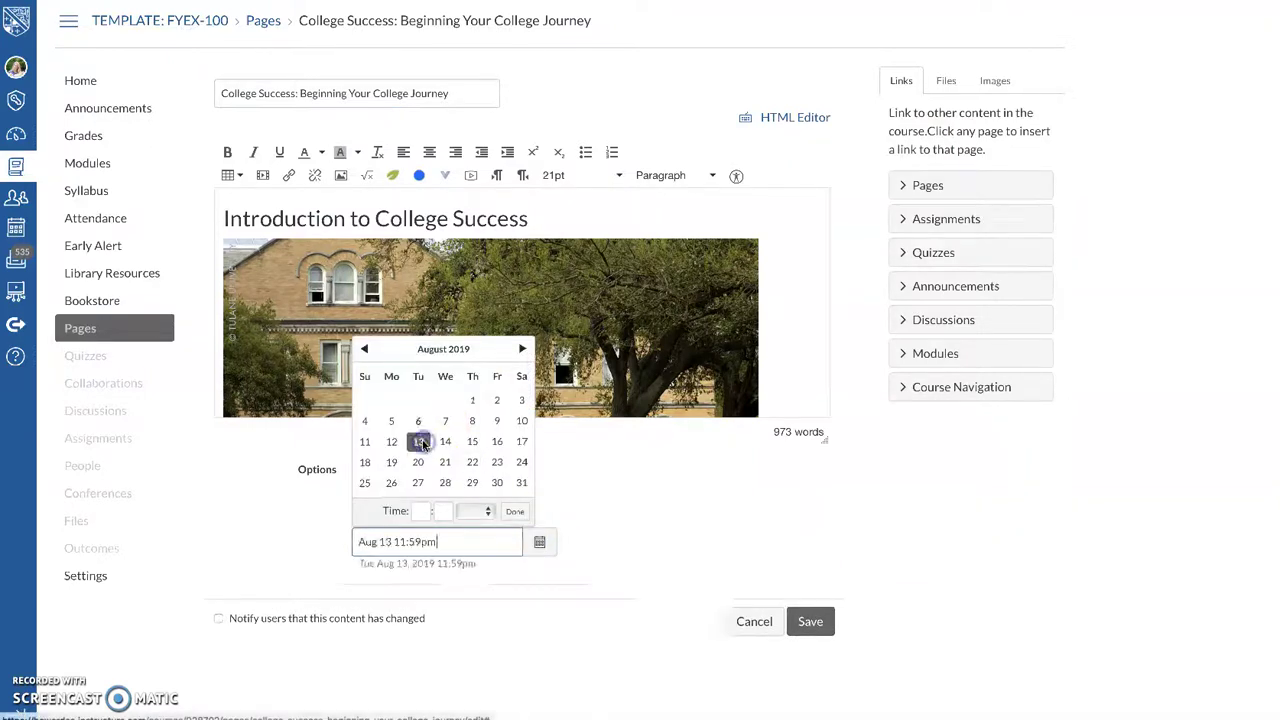
pyautogui.click(515, 511)
pyautogui.click(810, 619)
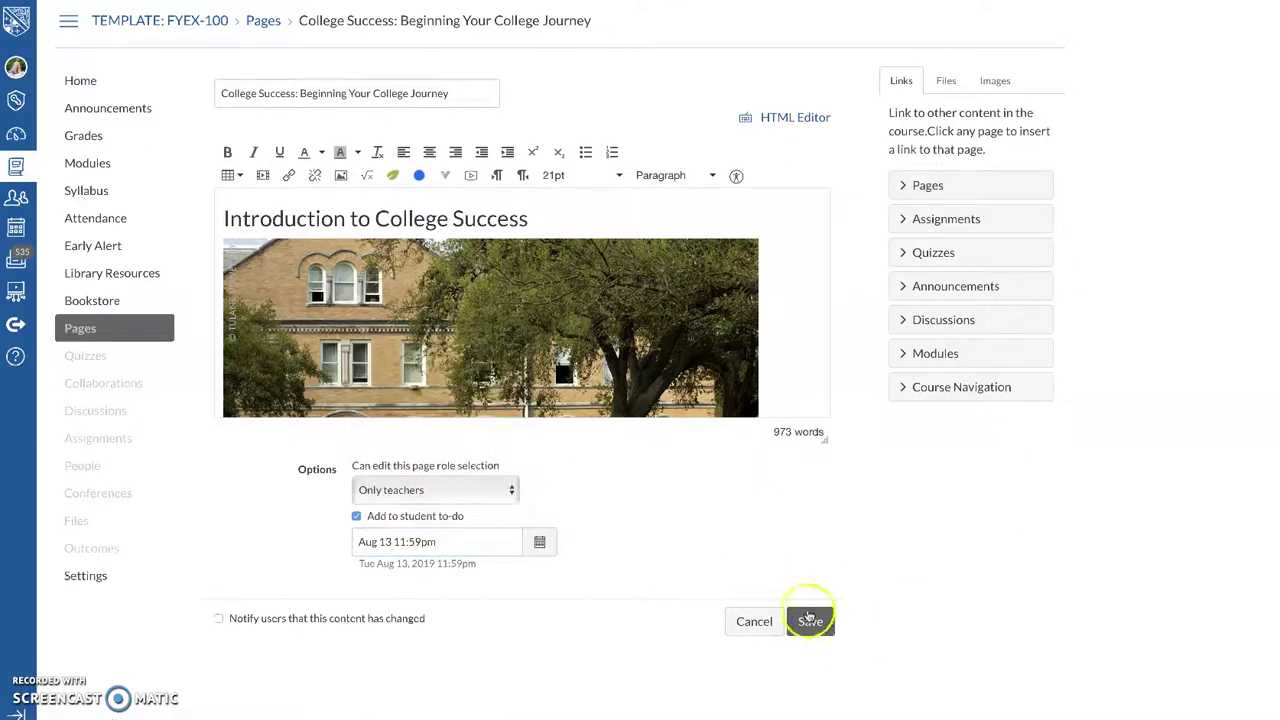
# Remove the reading page from the student to-do list and save the page
pyautogui.click(400, 519)
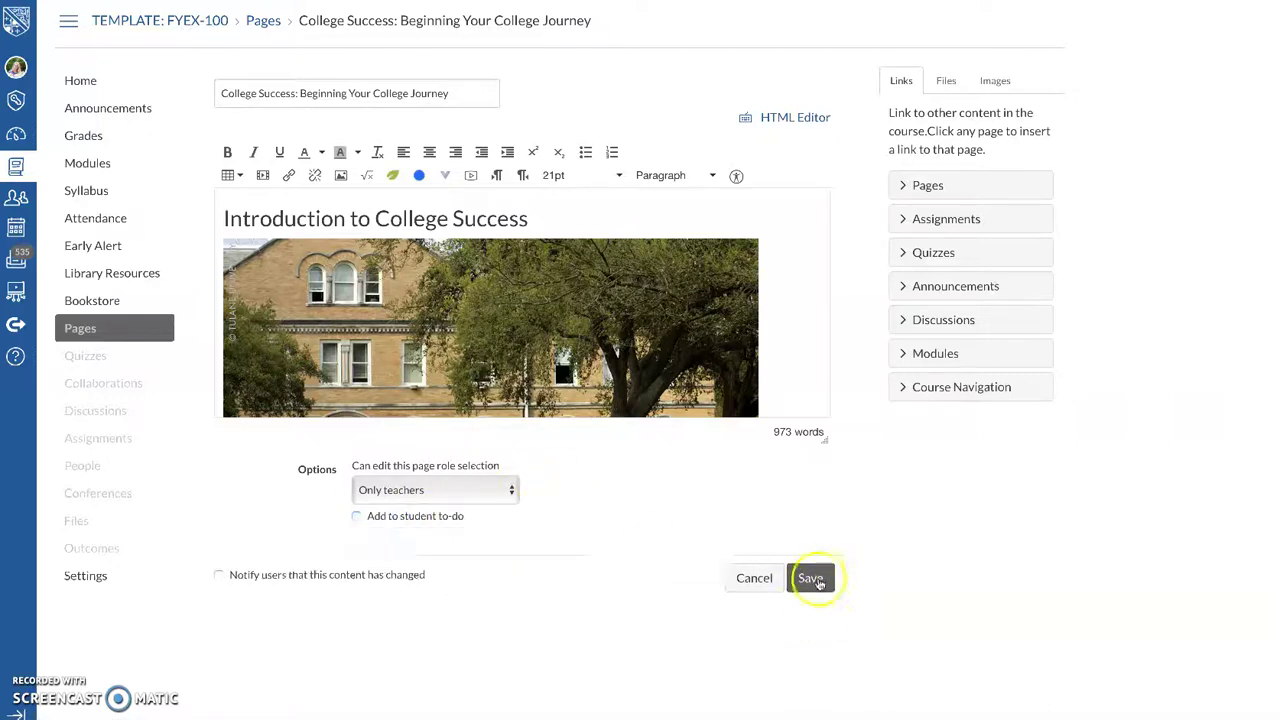
pyautogui.click(810, 577)
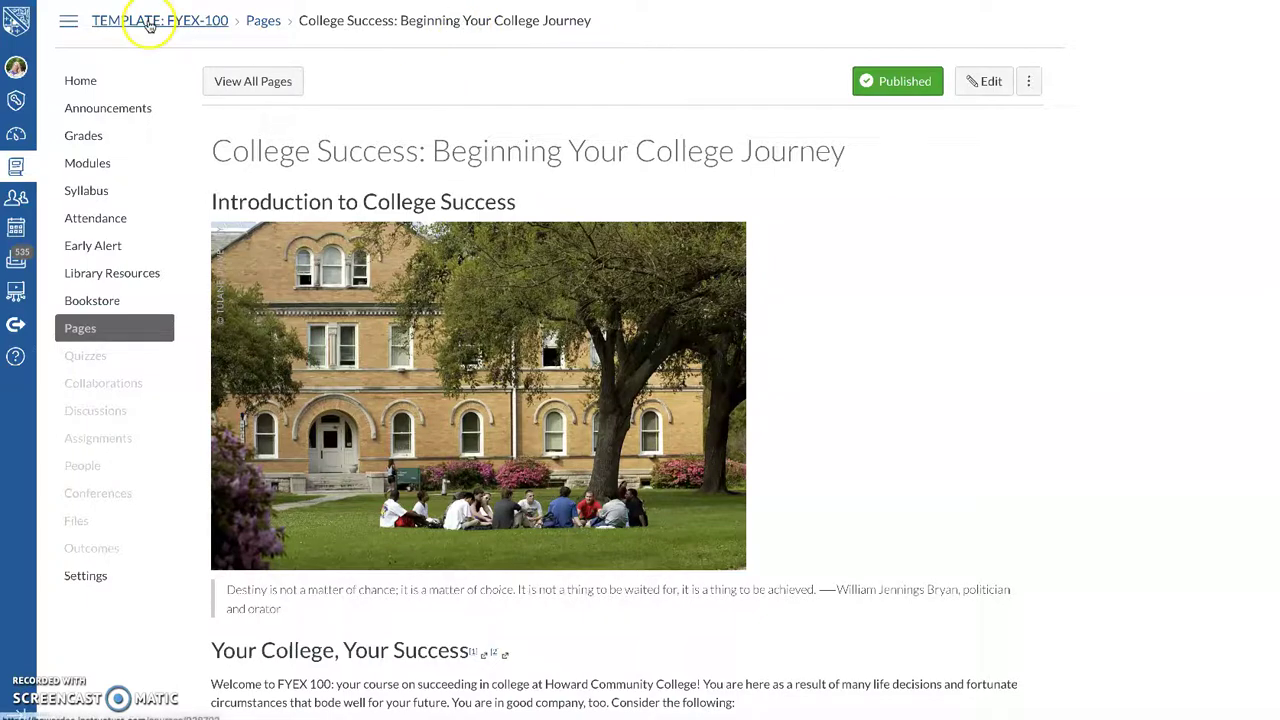
# Return to the modules list and open Module One's assignment "Getting to Know Each Other in FYEX" to read its instructions
pyautogui.click(92, 170)
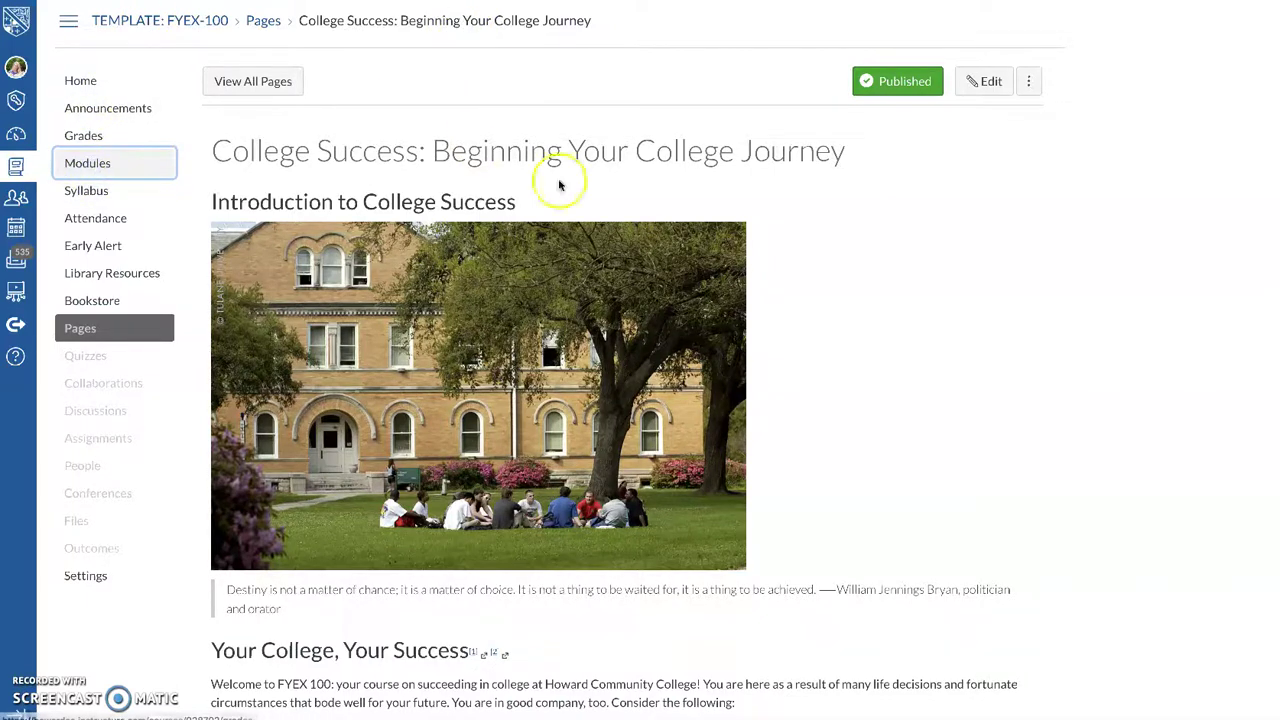
pyautogui.scroll(-10, 889, 263)
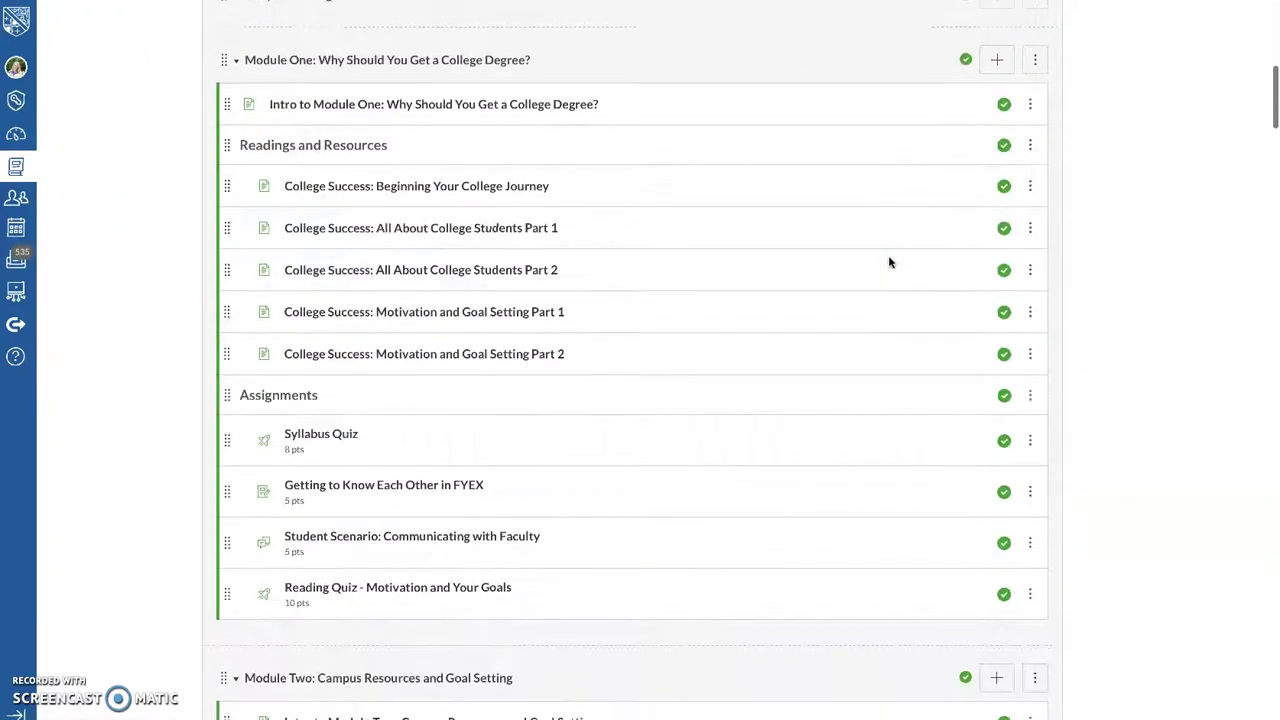
pyautogui.scroll(-1, 889, 263)
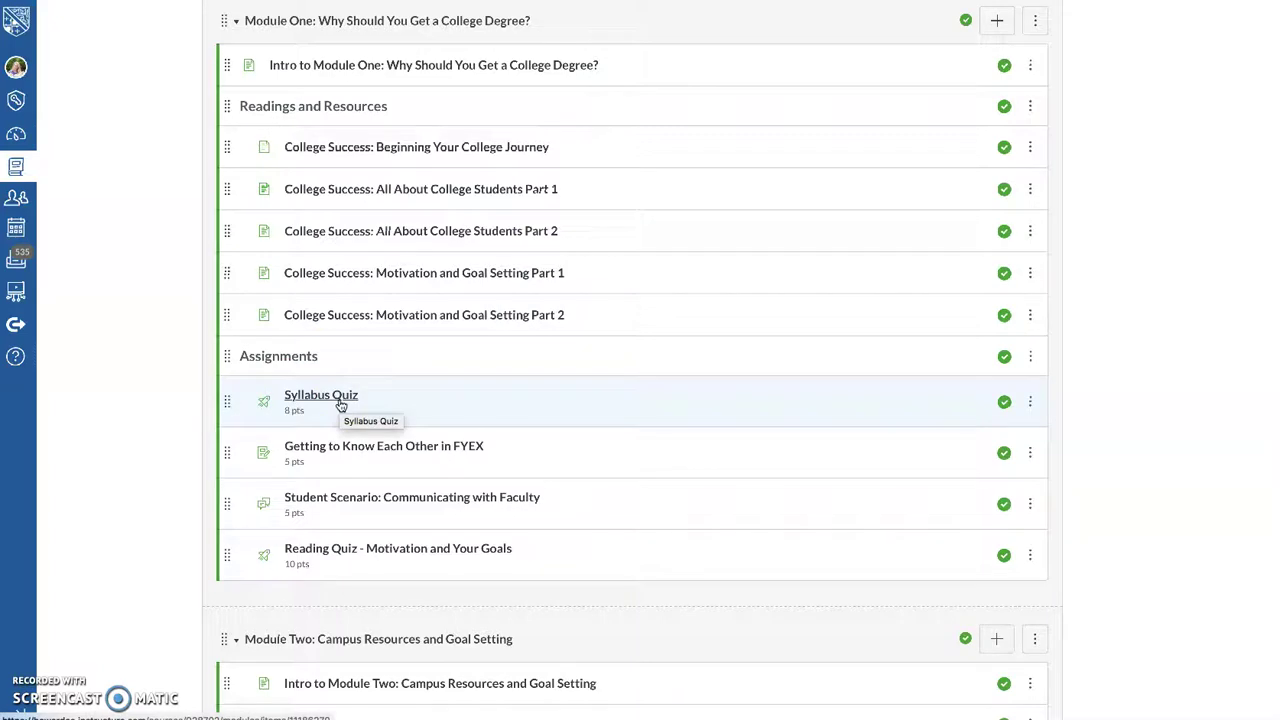
pyautogui.click(363, 450)
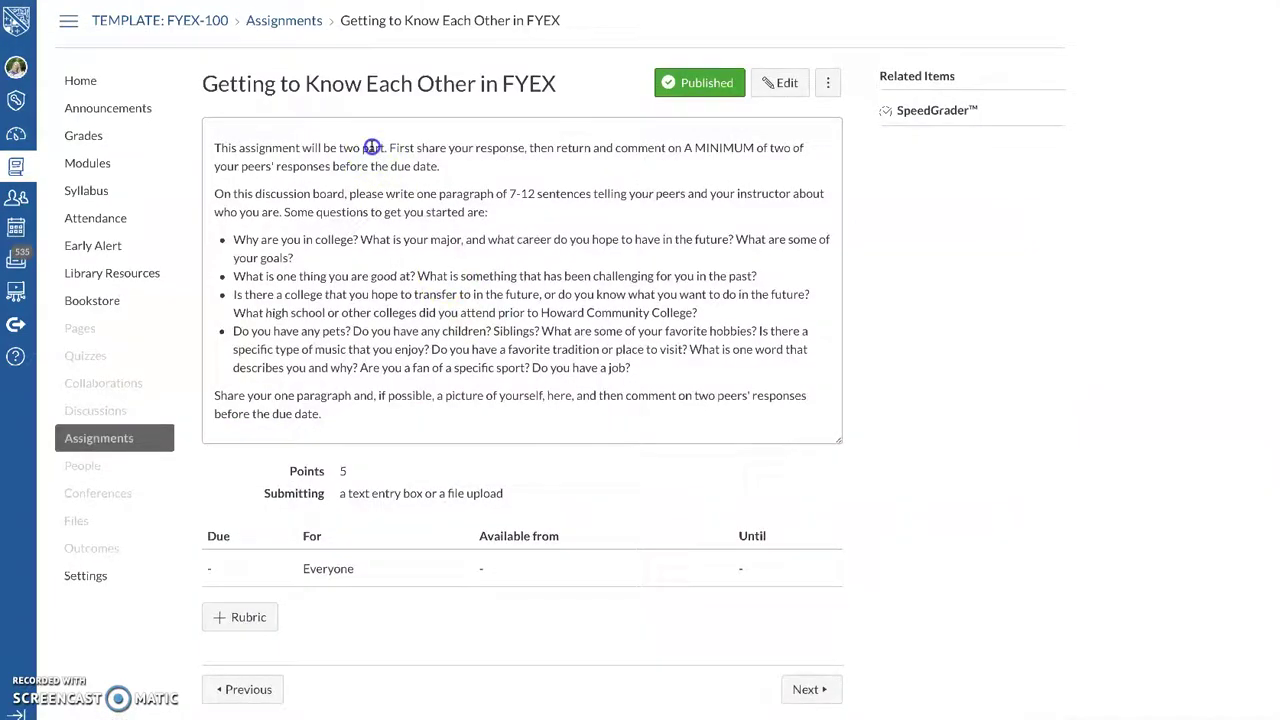
pyautogui.moveTo(372, 147); pyautogui.dragTo(416, 310)
pyautogui.click(575, 185)
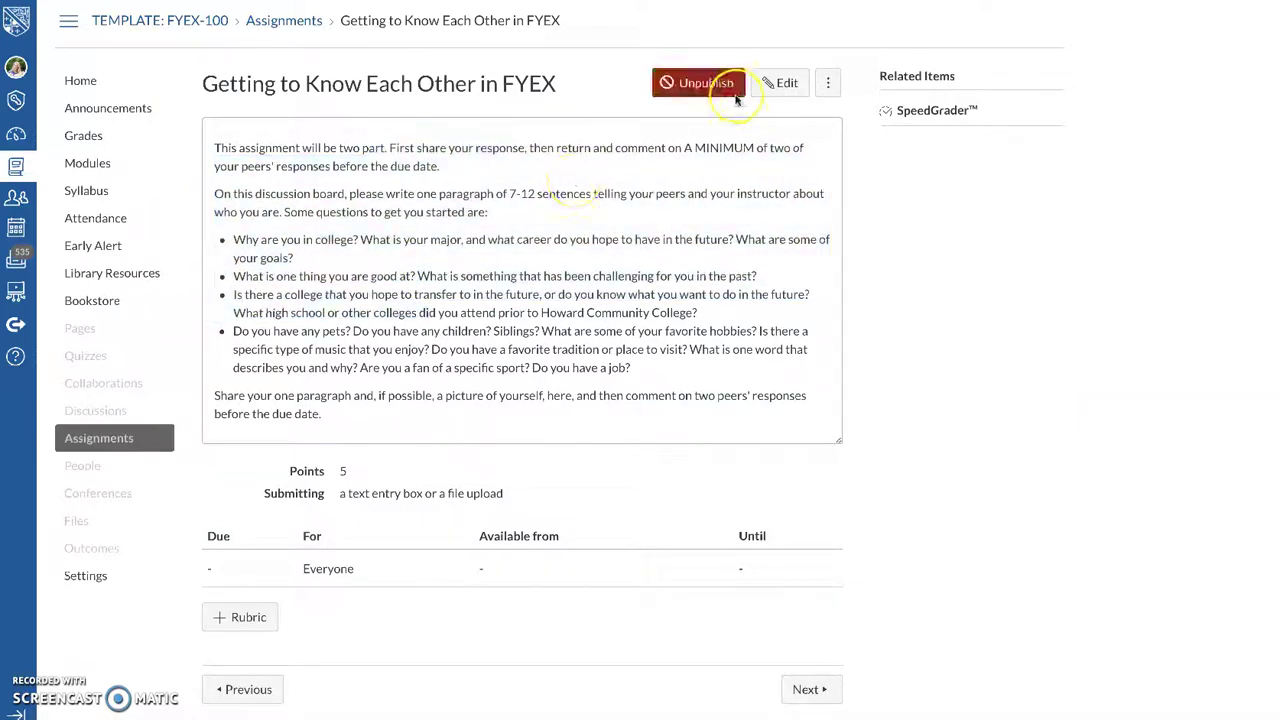
# Open the assignment for editing and review its submission settings and Plagiarism Review options, keeping None selected
pyautogui.click(775, 90)
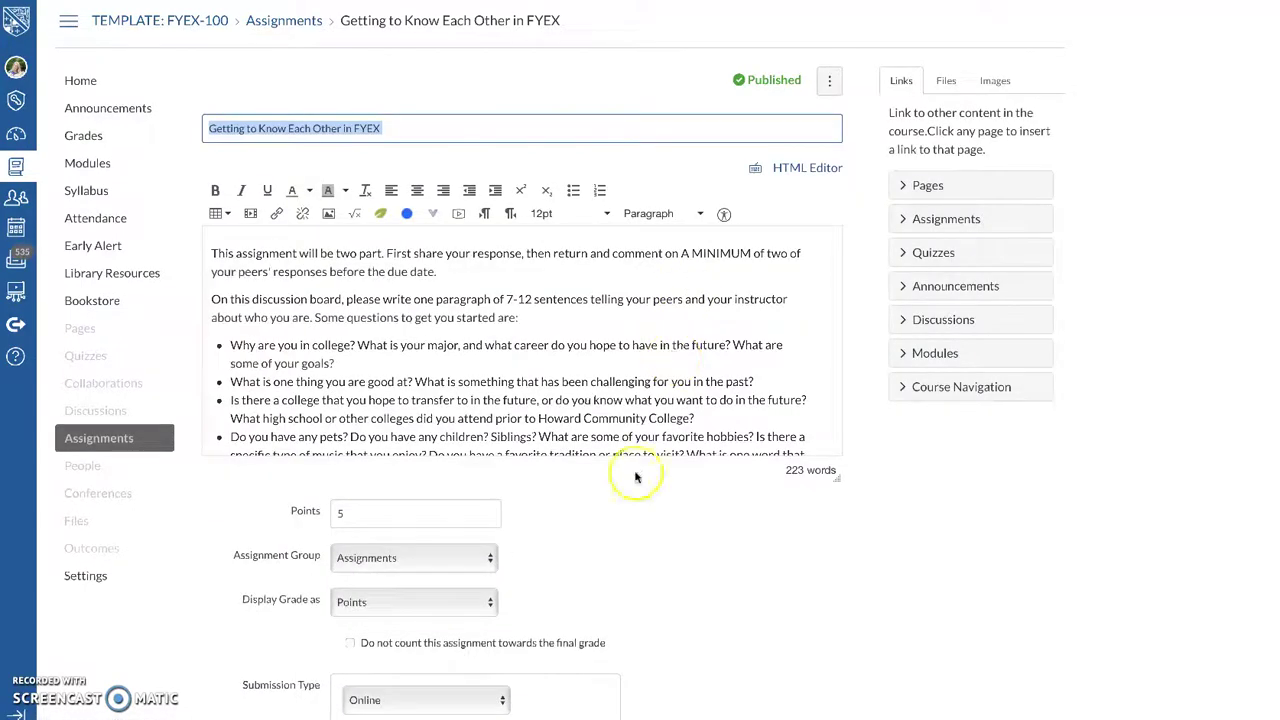
pyautogui.scroll(-3, 621, 538)
pyautogui.scroll(-5, 621, 538)
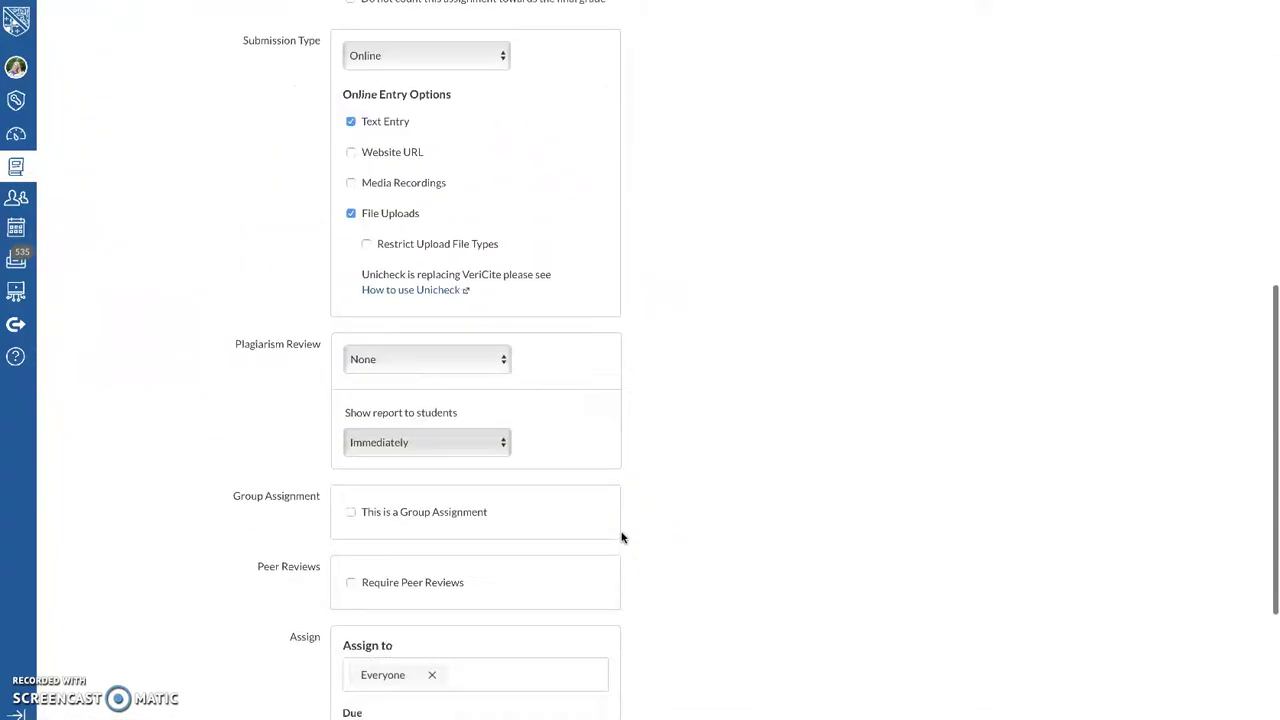
pyautogui.scroll(-1, 621, 538)
pyautogui.click(440, 140)
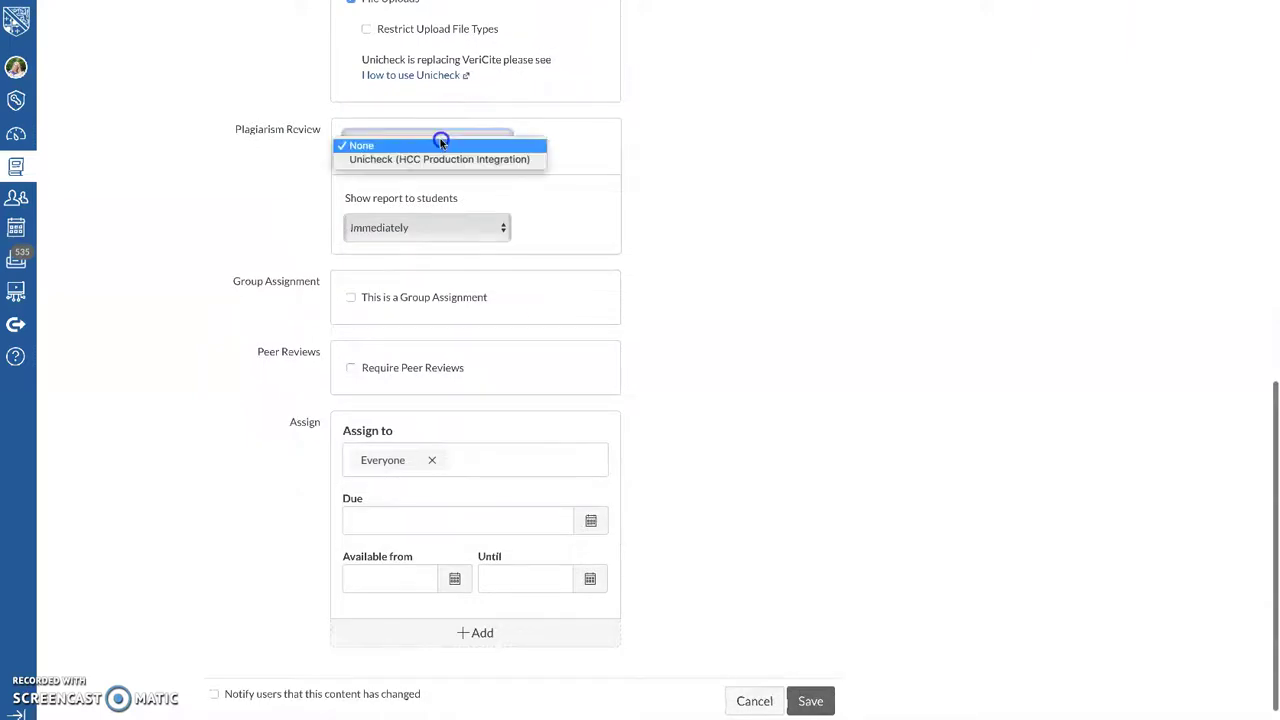
pyautogui.click(443, 146)
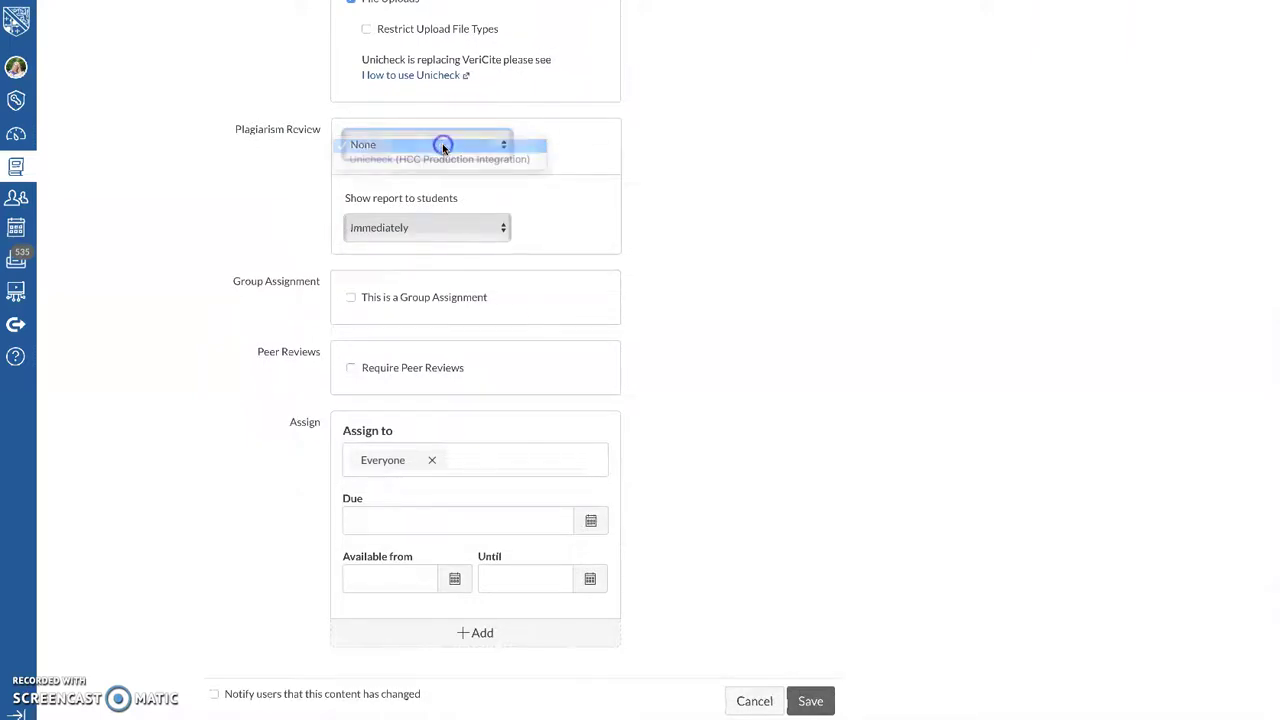
pyautogui.scroll(-1, 600, 300)
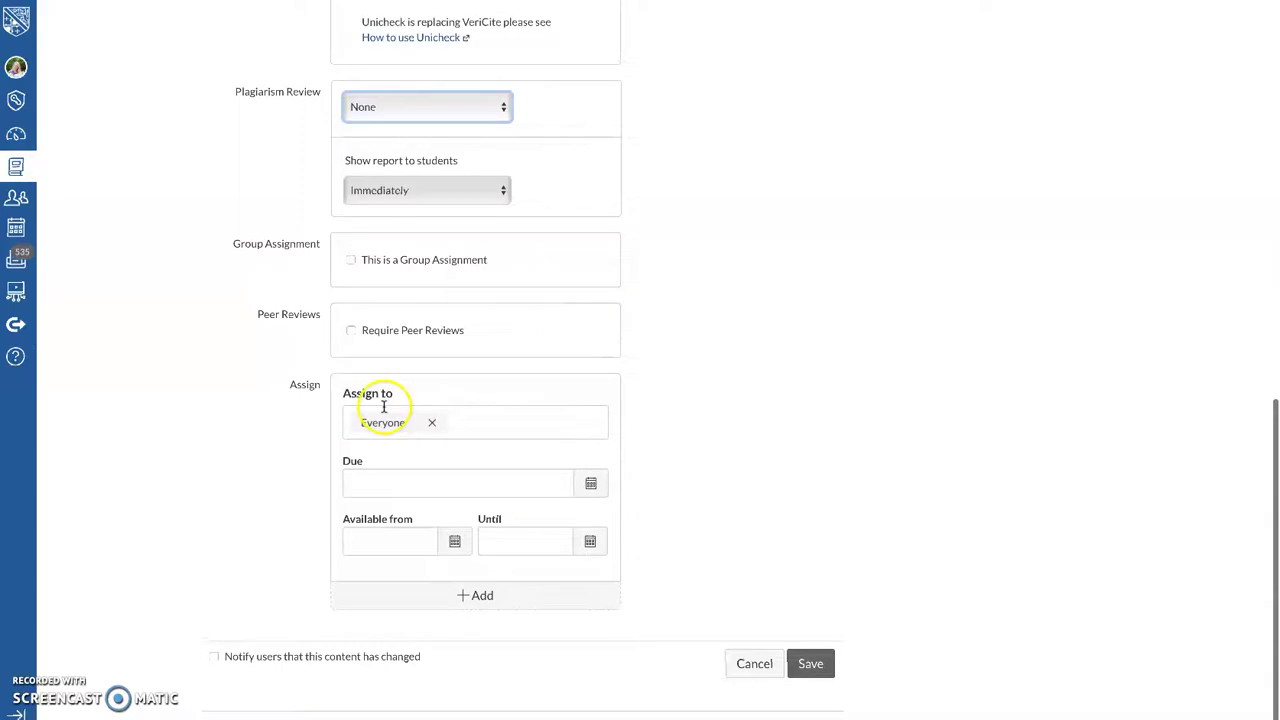
# Set the assignment due Aug 13 at 2pm and available until Aug 20 at 11:59pm, and save it
pyautogui.click(591, 486)
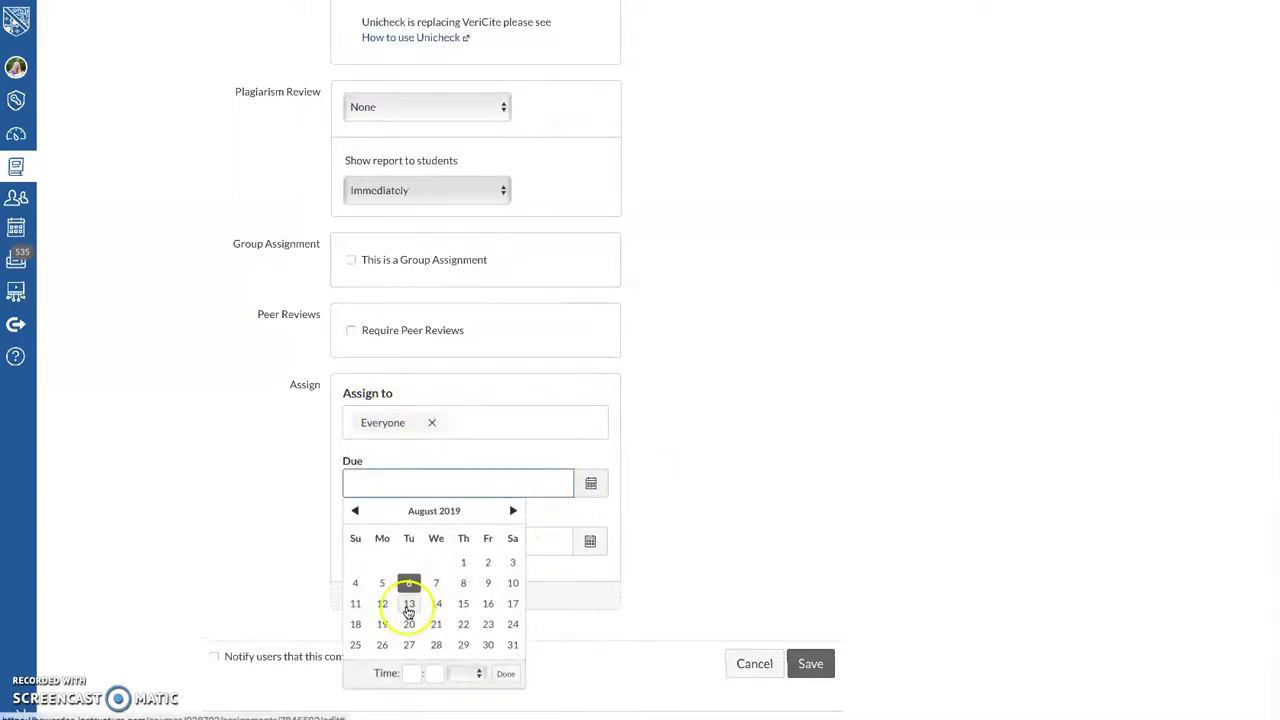
pyautogui.click(409, 605)
pyautogui.click(406, 671)
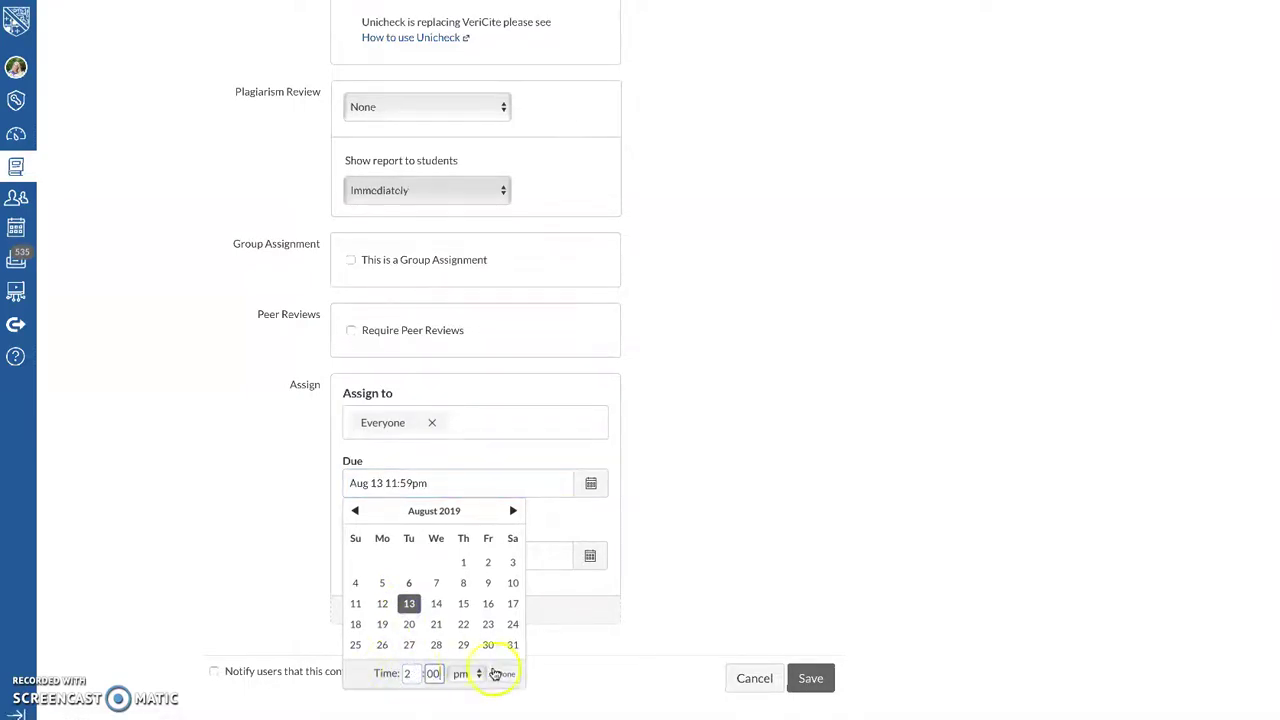
pyautogui.click(505, 673)
pyautogui.scroll(-1, 680, 480)
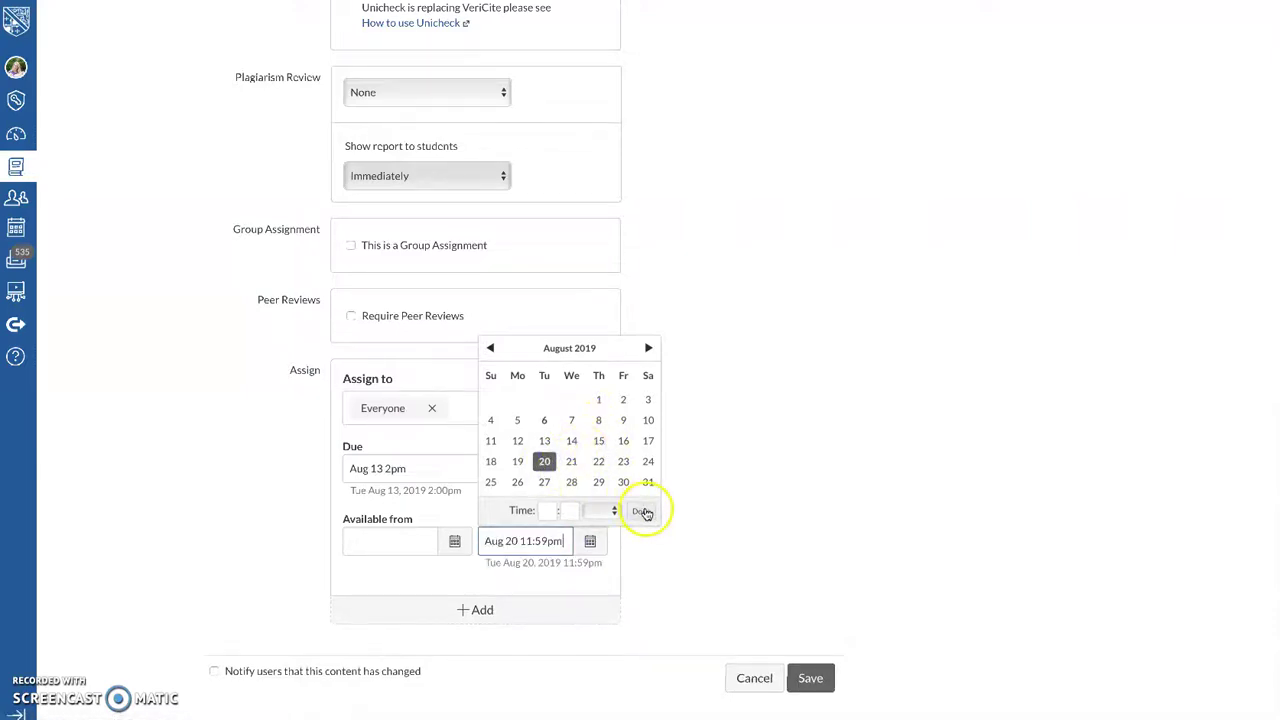
pyautogui.click(641, 511)
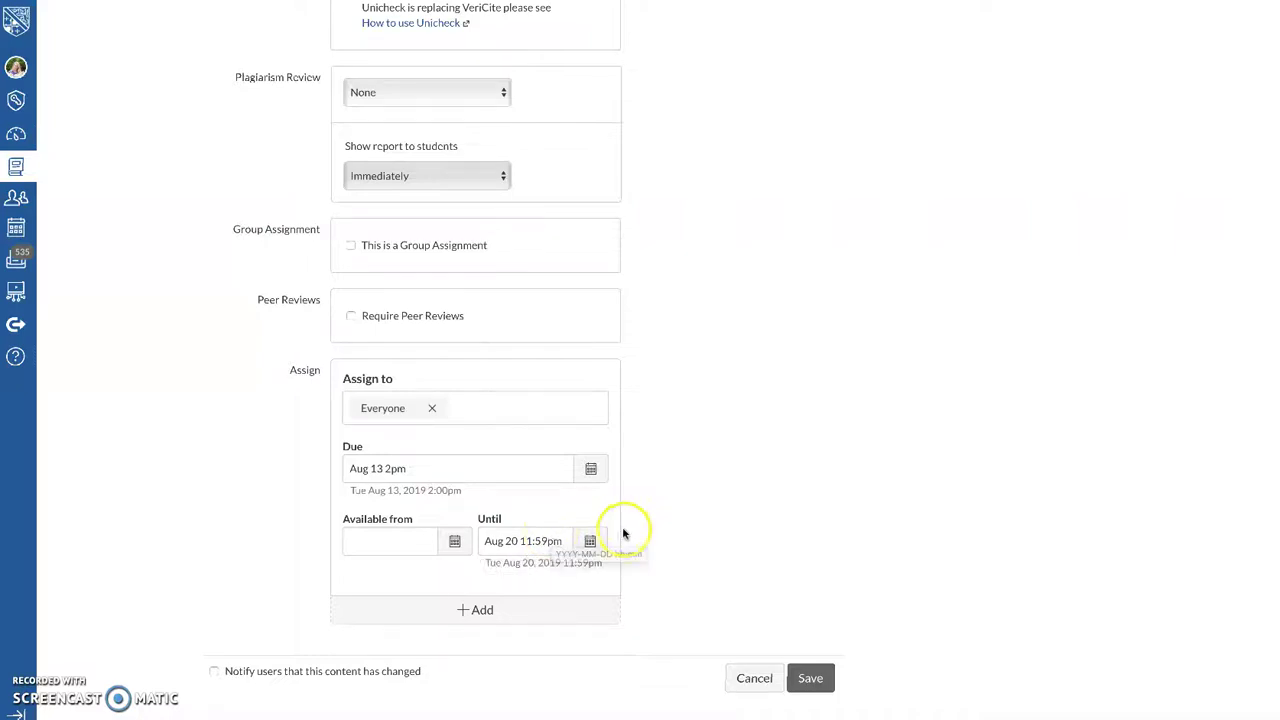
pyautogui.click(812, 679)
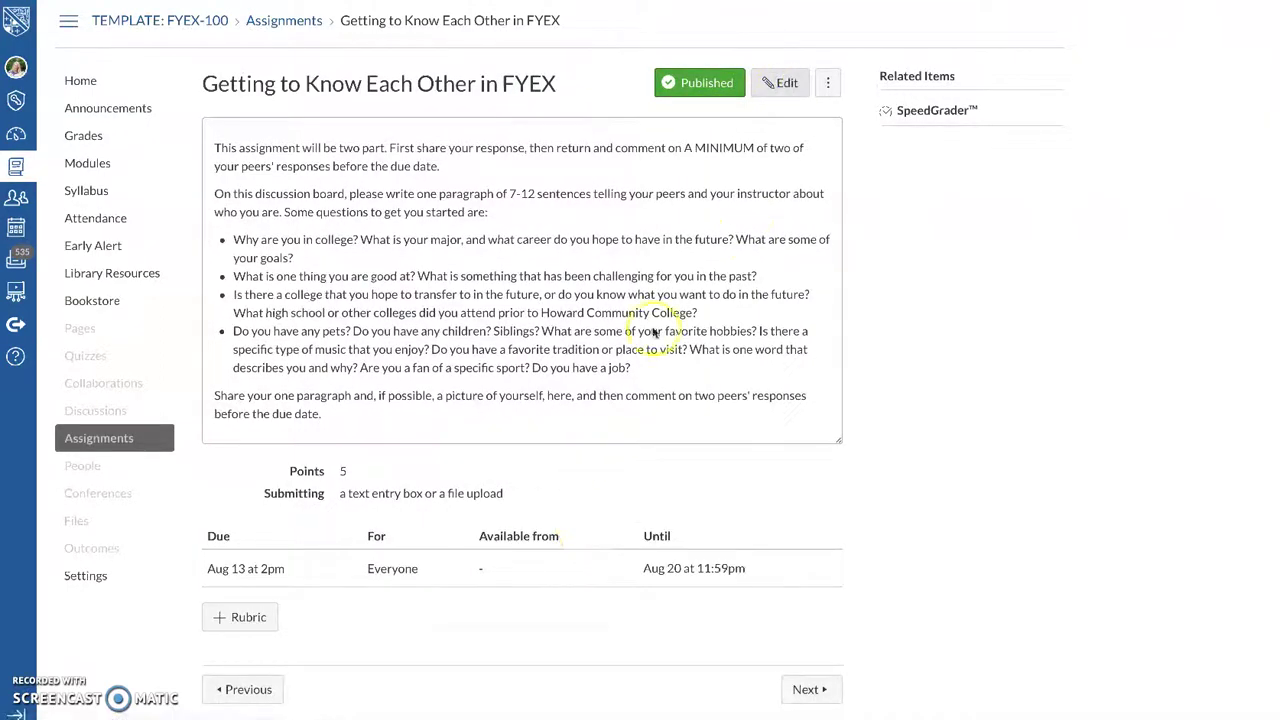
# Edit the assignment again, clear its Due and Until dates, and save it
pyautogui.scroll(-15, 509, 543)
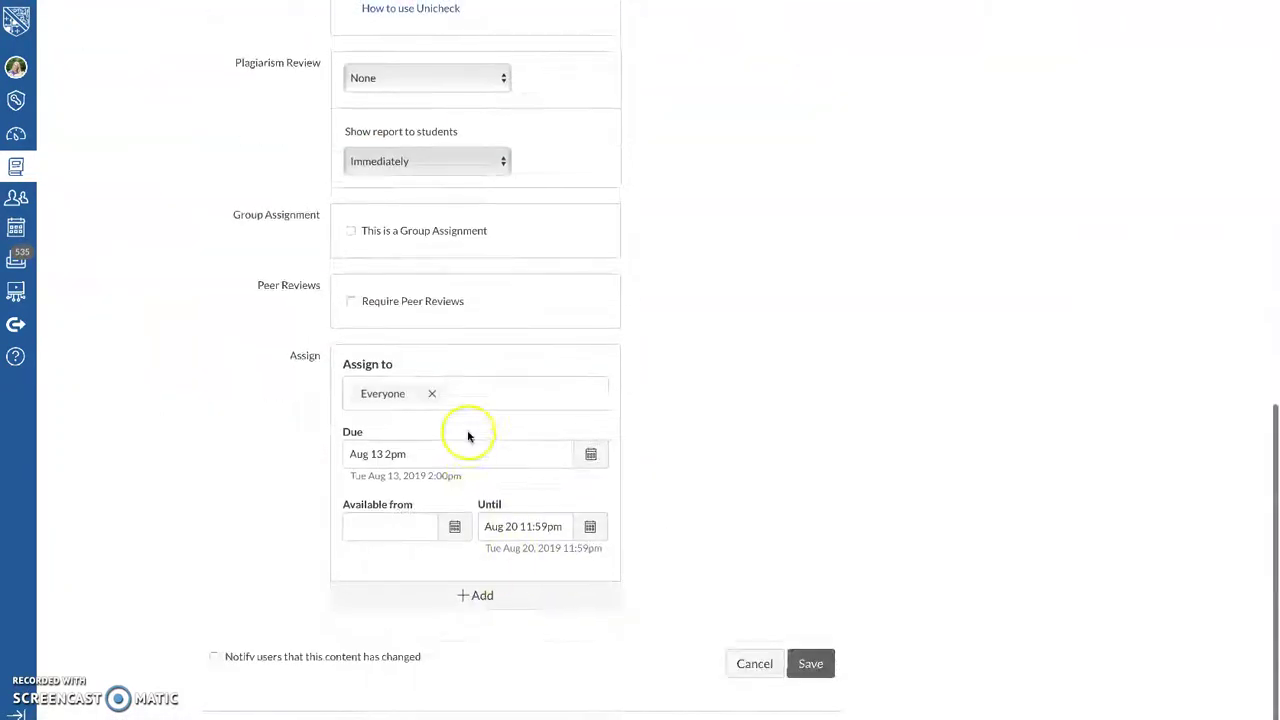
pyautogui.press('BackSpace')
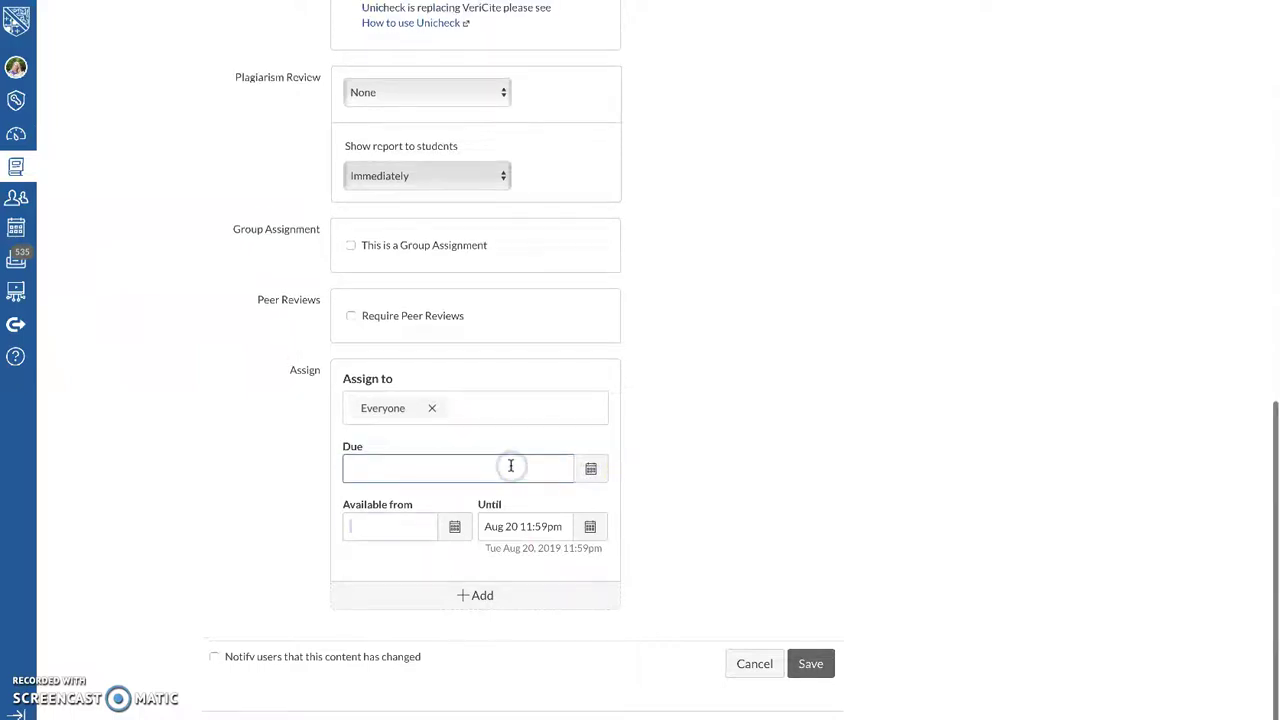
pyautogui.press('Tab')
pyautogui.press('Tab')
pyautogui.press('BackSpace')
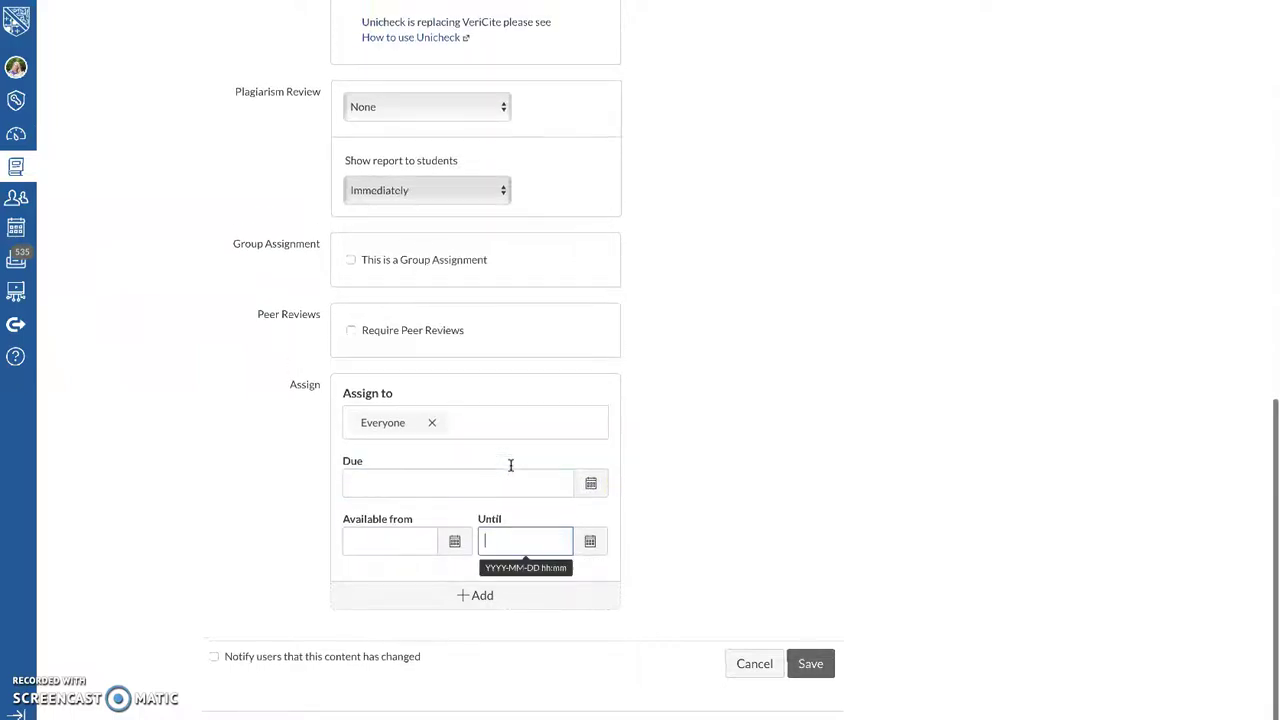
pyautogui.click(810, 663)
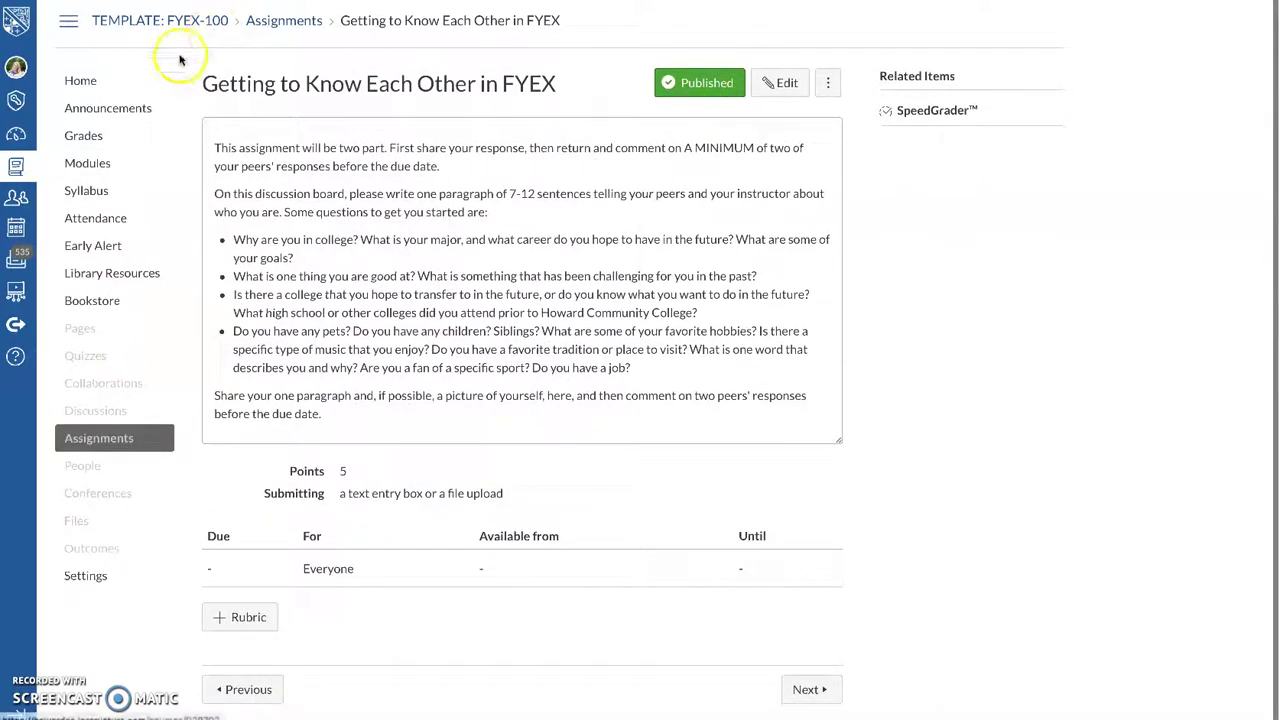
# Return to the course's modules list and go down to Module One
pyautogui.click(101, 179)
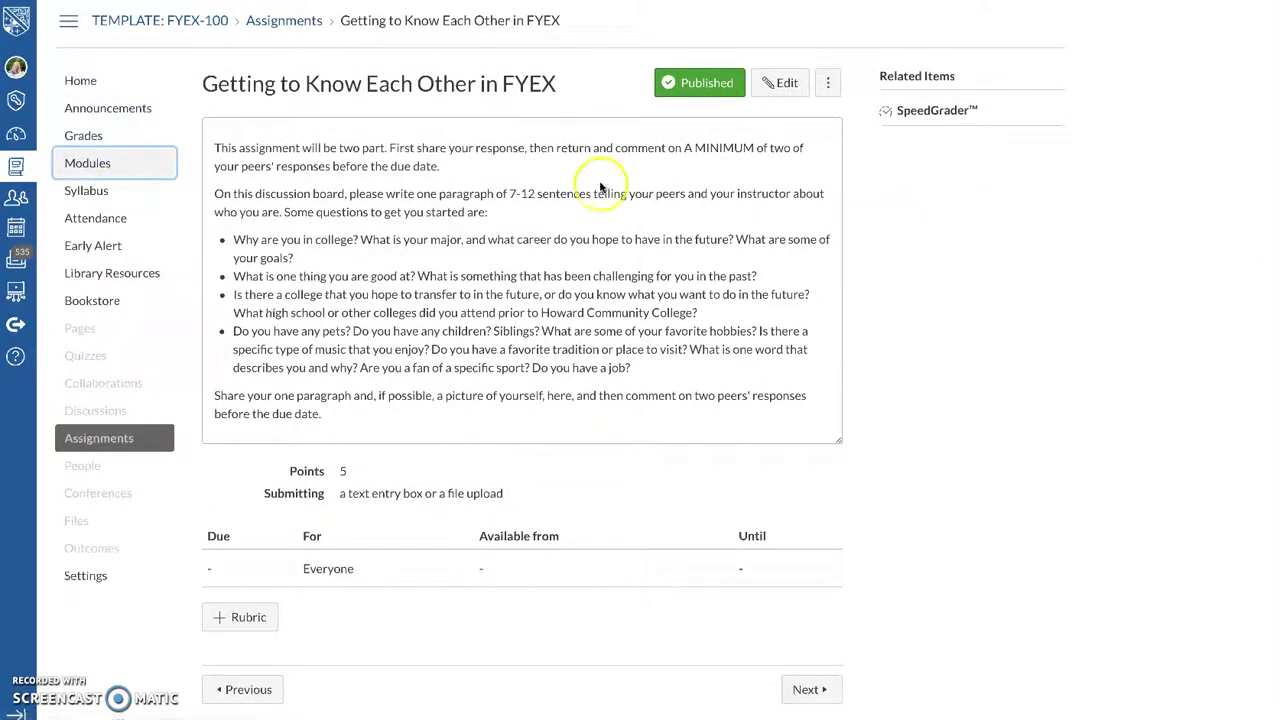
pyautogui.scroll(-5, 600, 188)
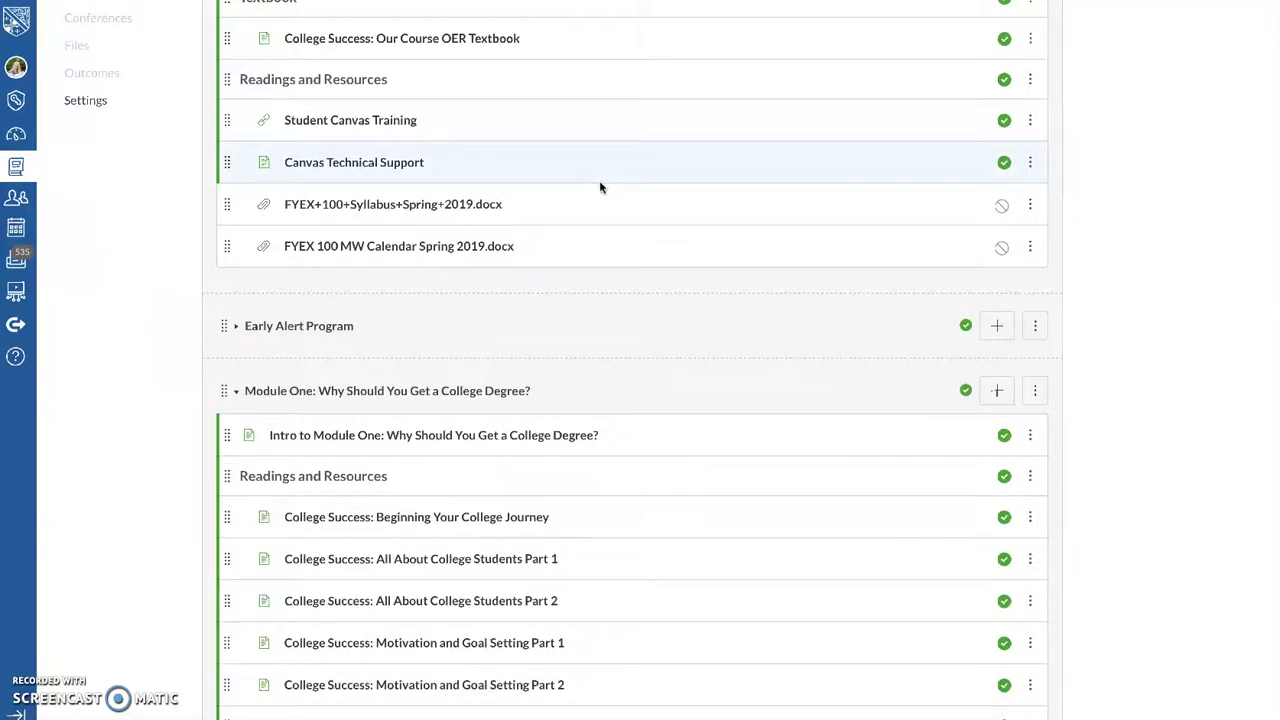
# Look over the readings and assignments listed in Module One and Module Two
pyautogui.scroll(-4, 600, 188)
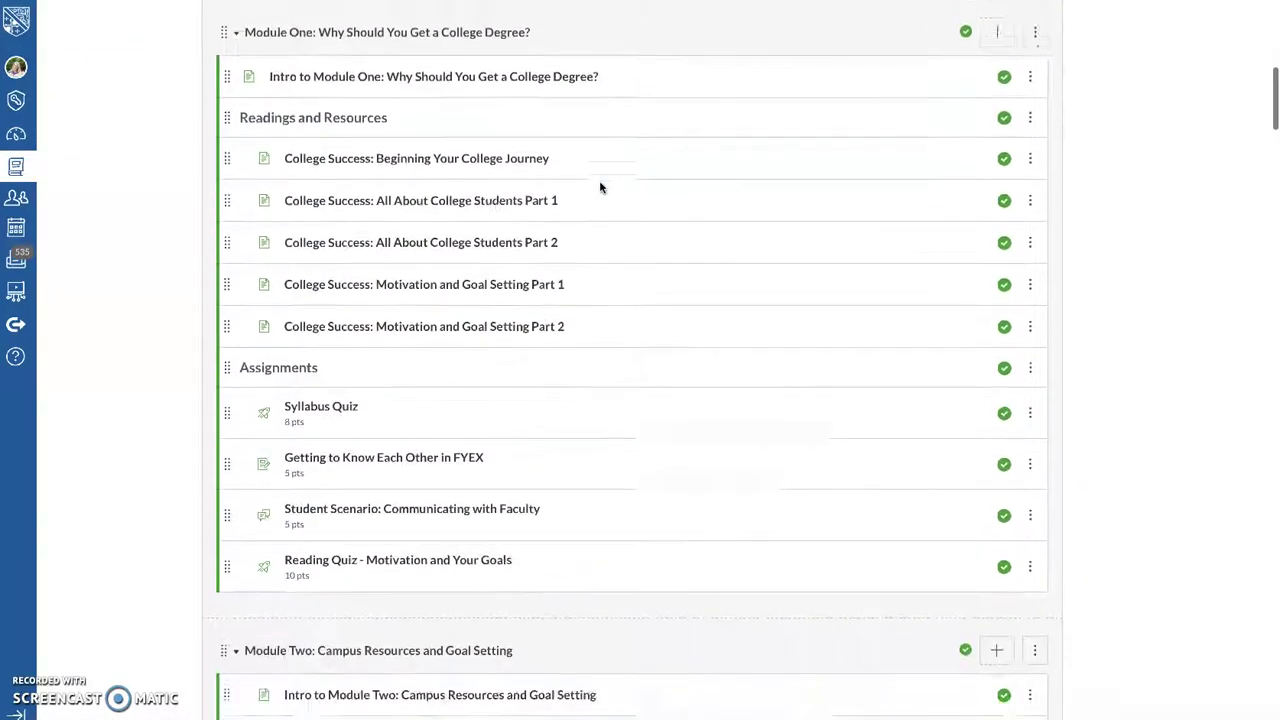
pyautogui.scroll(-2, 600, 188)
pyautogui.click(406, 415)
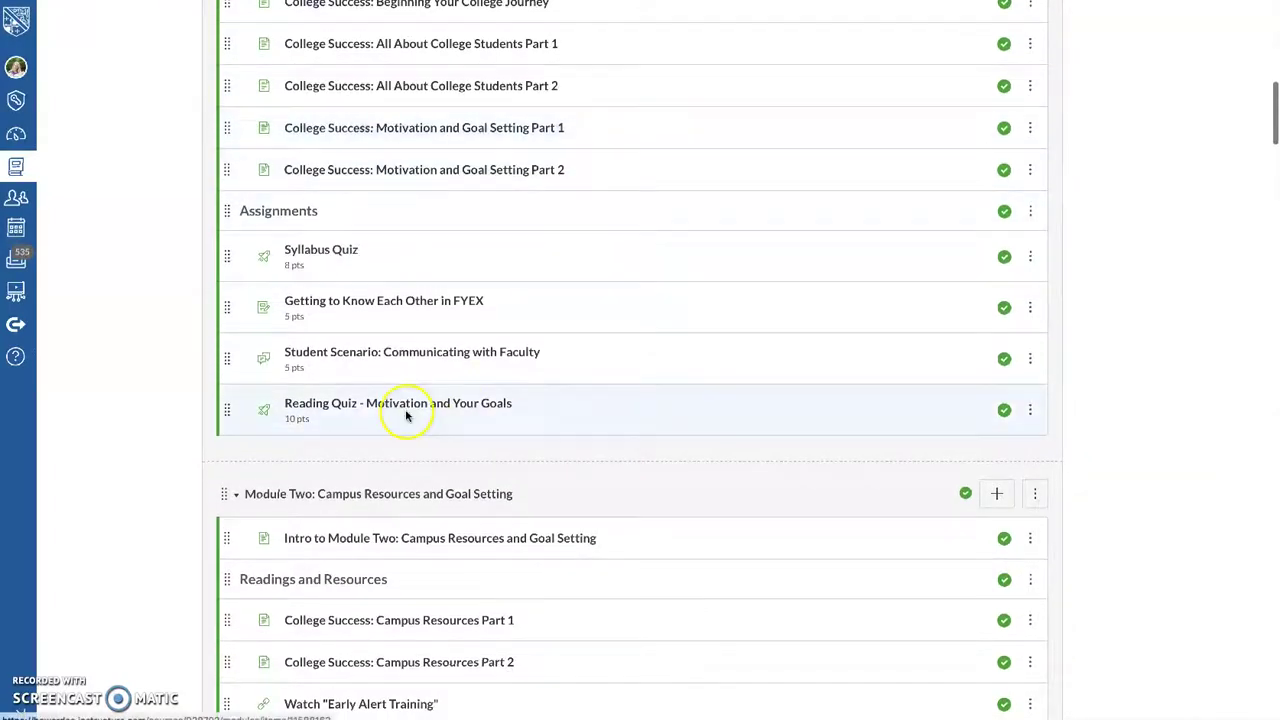
pyautogui.scroll(1, 545, 45)
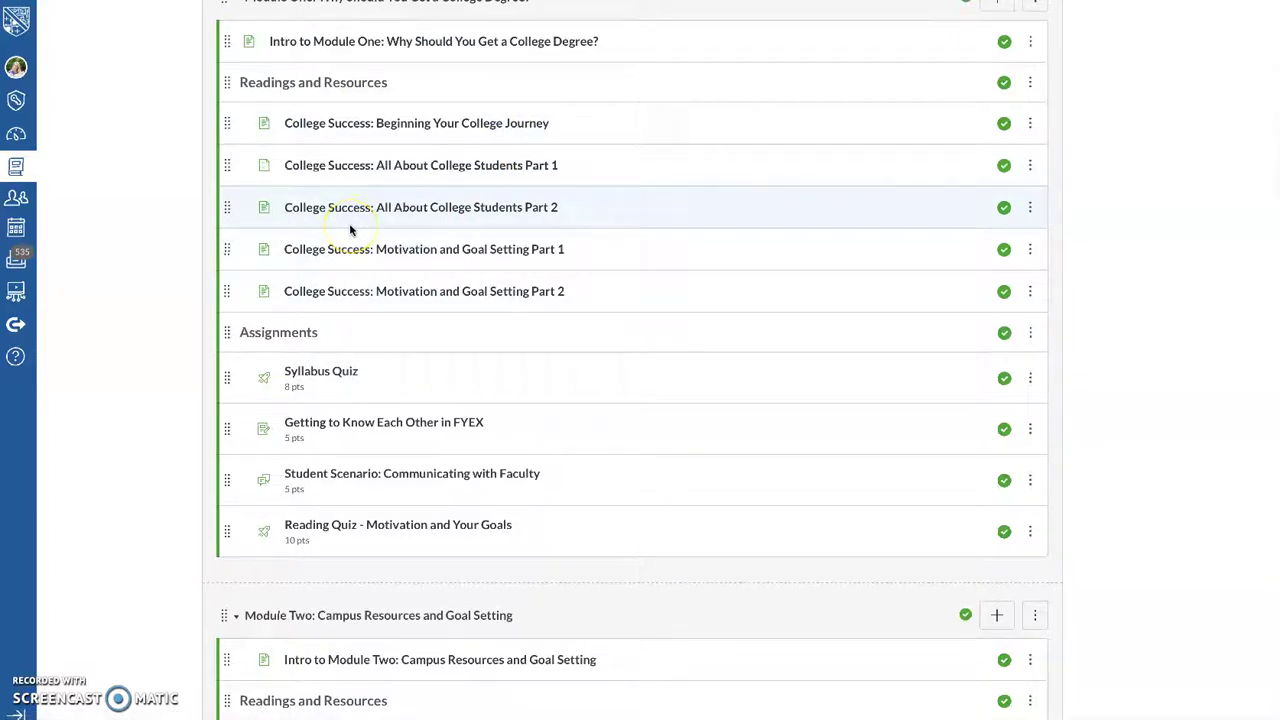
pyautogui.scroll(-5, 350, 230)
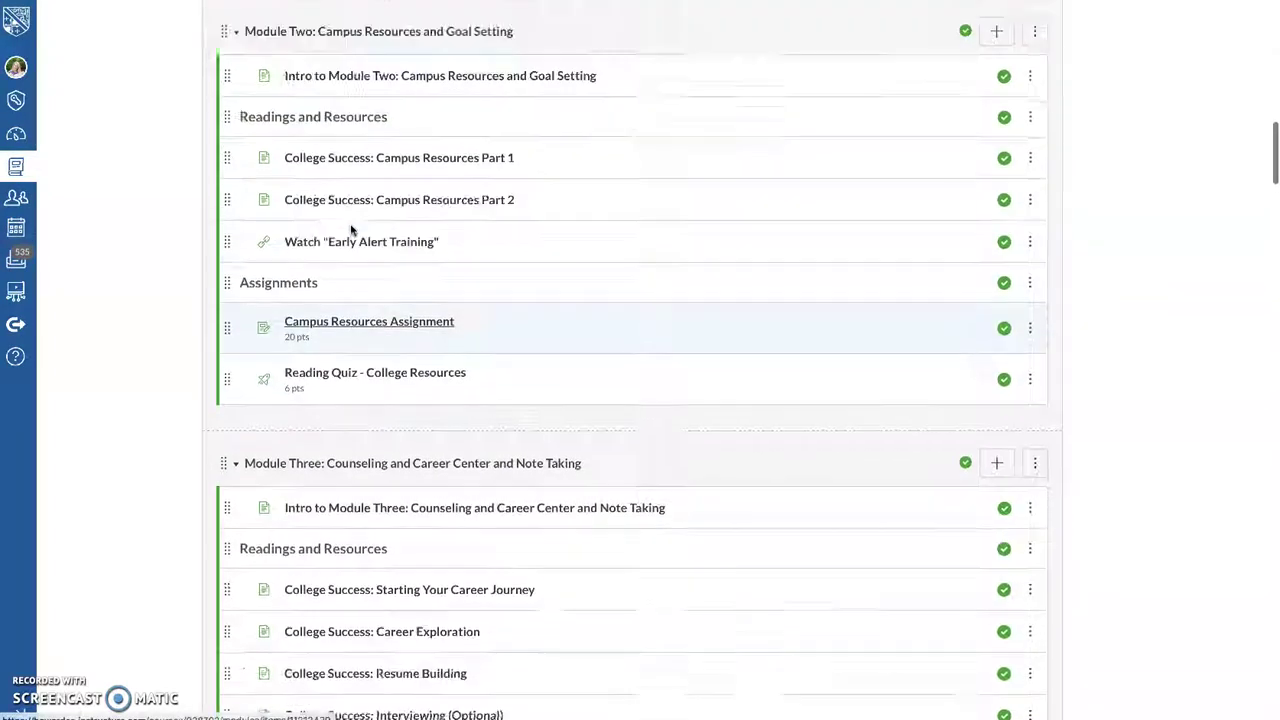
# View the Student Scenario: Communicating with Faculty discussion in Module One, including its video and prompt, and return to the modules list
pyautogui.scroll(5, 350, 230)
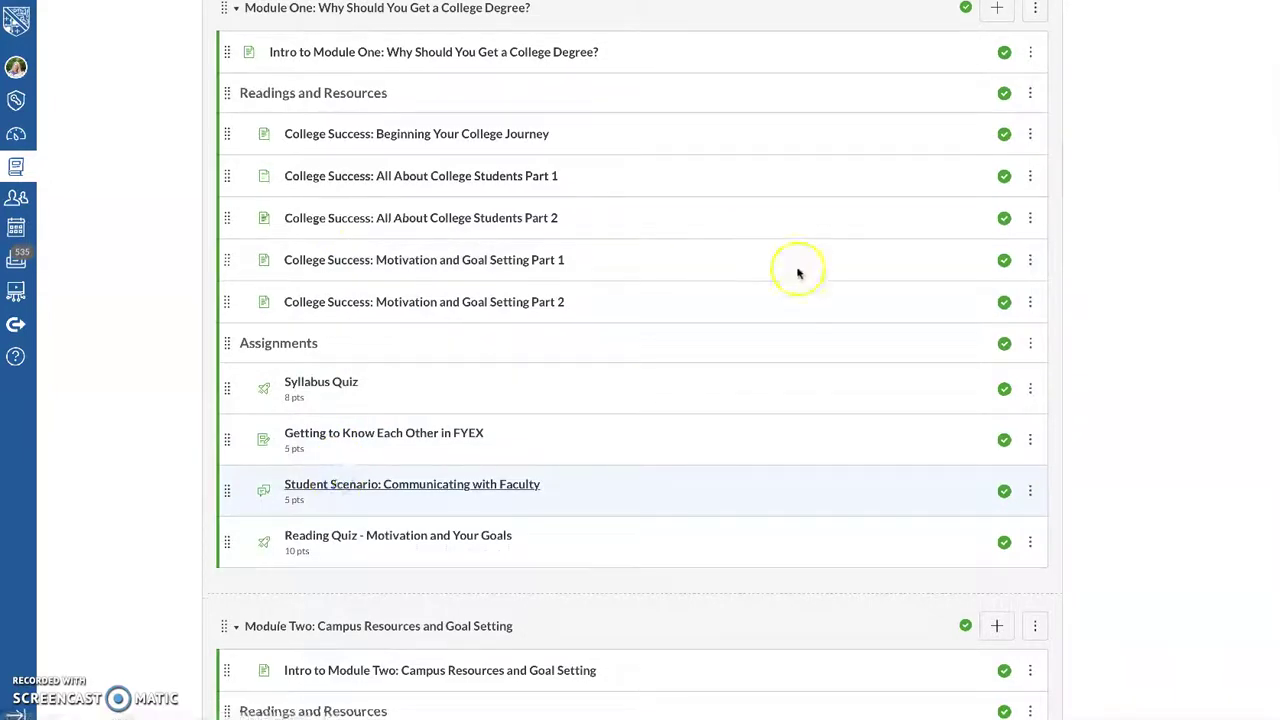
pyautogui.scroll(-2, 797, 267)
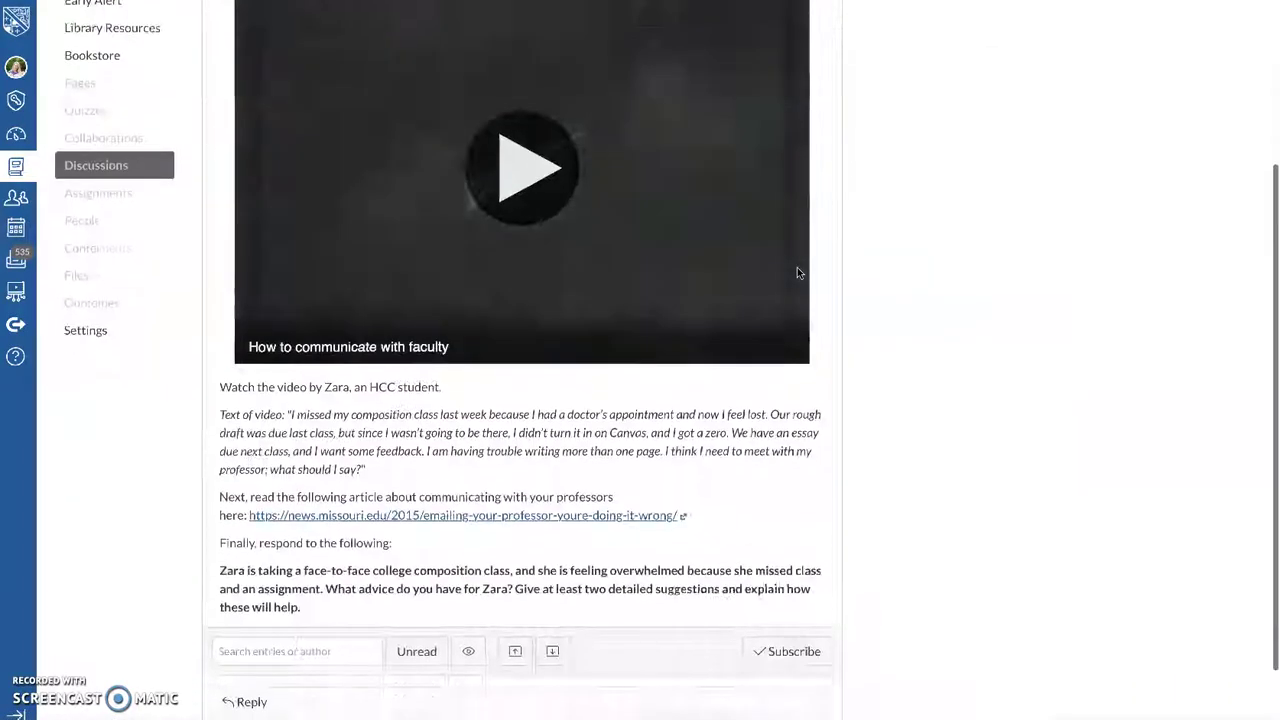
pyautogui.click(370, 88)
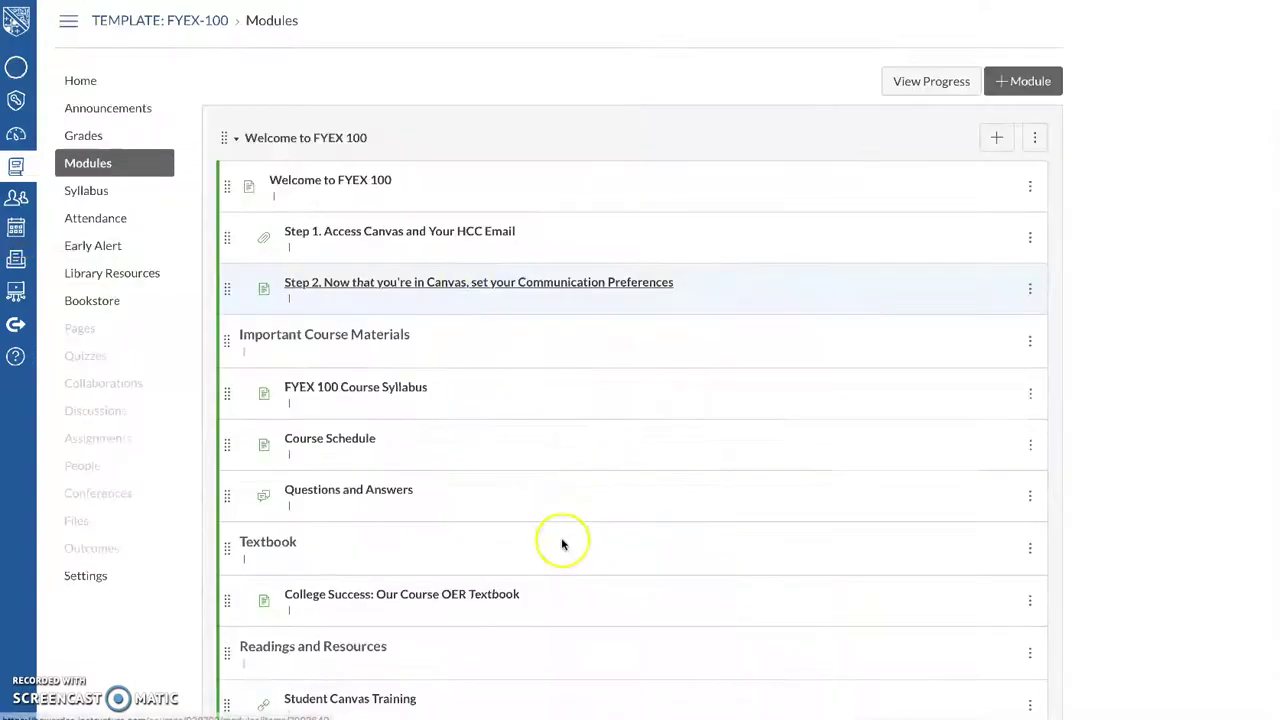
# Browse the remaining modules and open Module Five's Stuck on an Escalator assignment in a new tab
pyautogui.scroll(-20, 561, 540)
pyautogui.scroll(20, 561, 543)
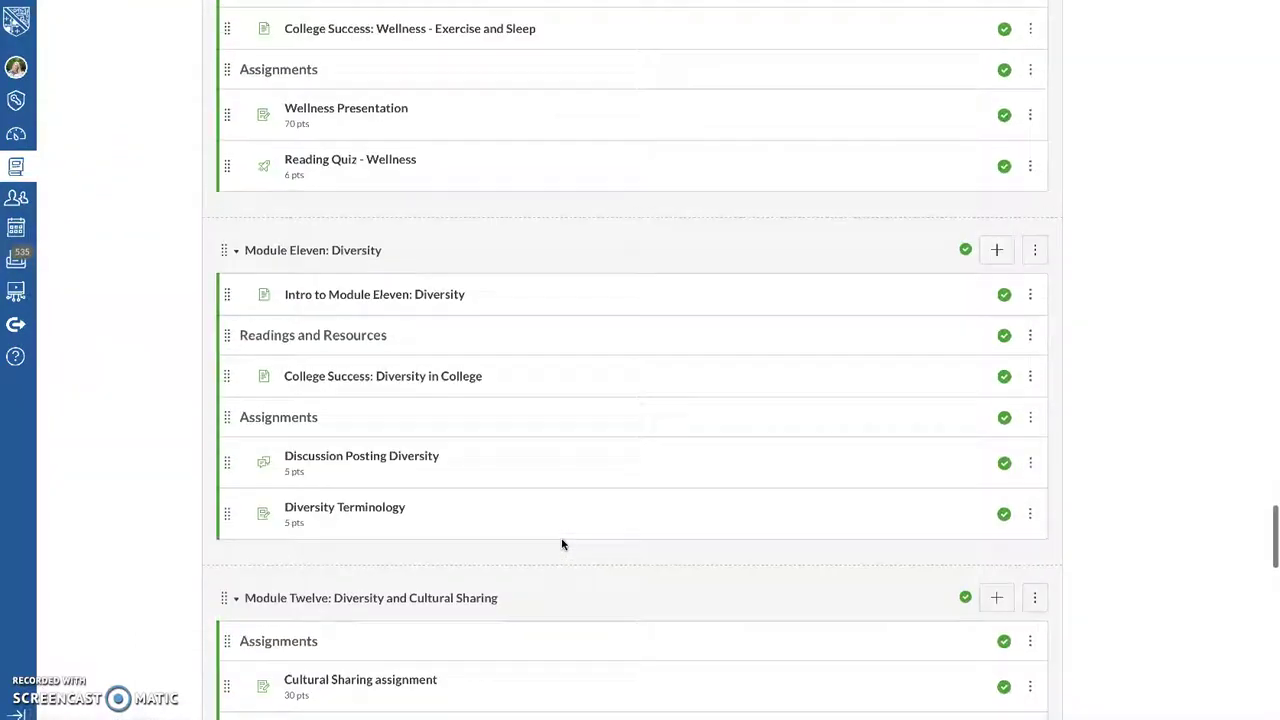
pyautogui.scroll(15, 561, 544)
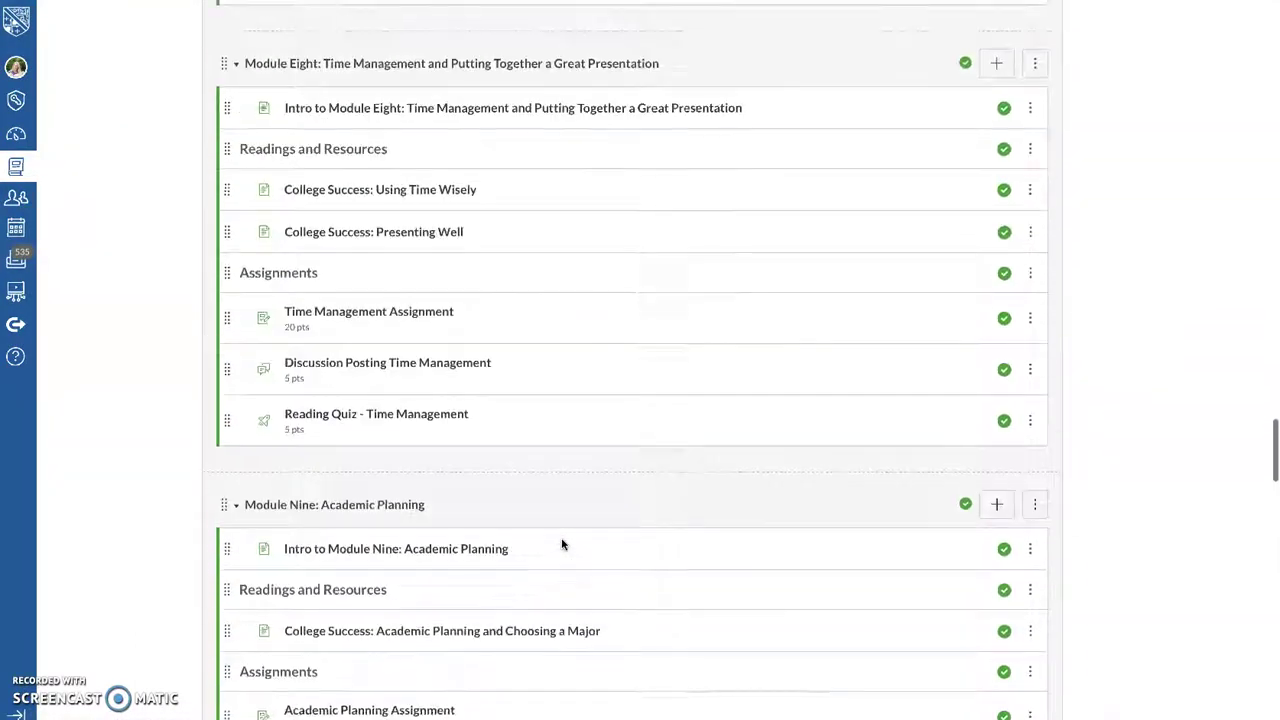
pyautogui.scroll(5, 562, 545)
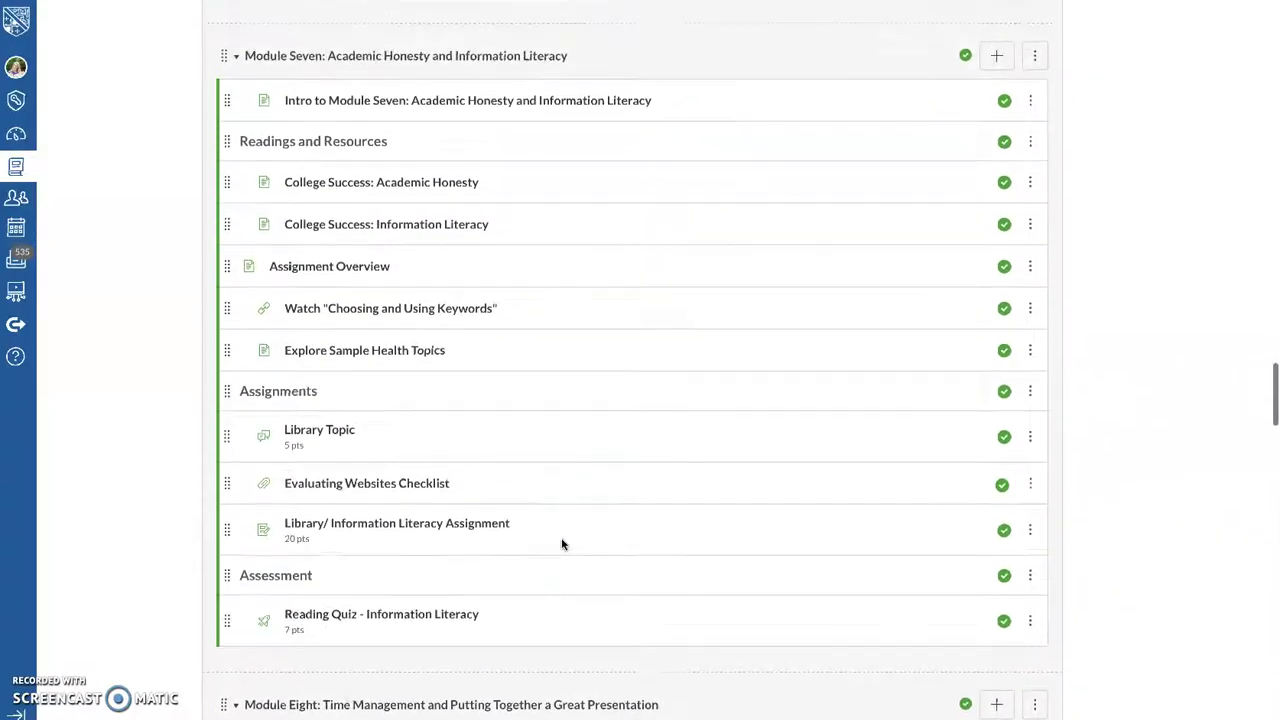
pyautogui.scroll(10, 562, 545)
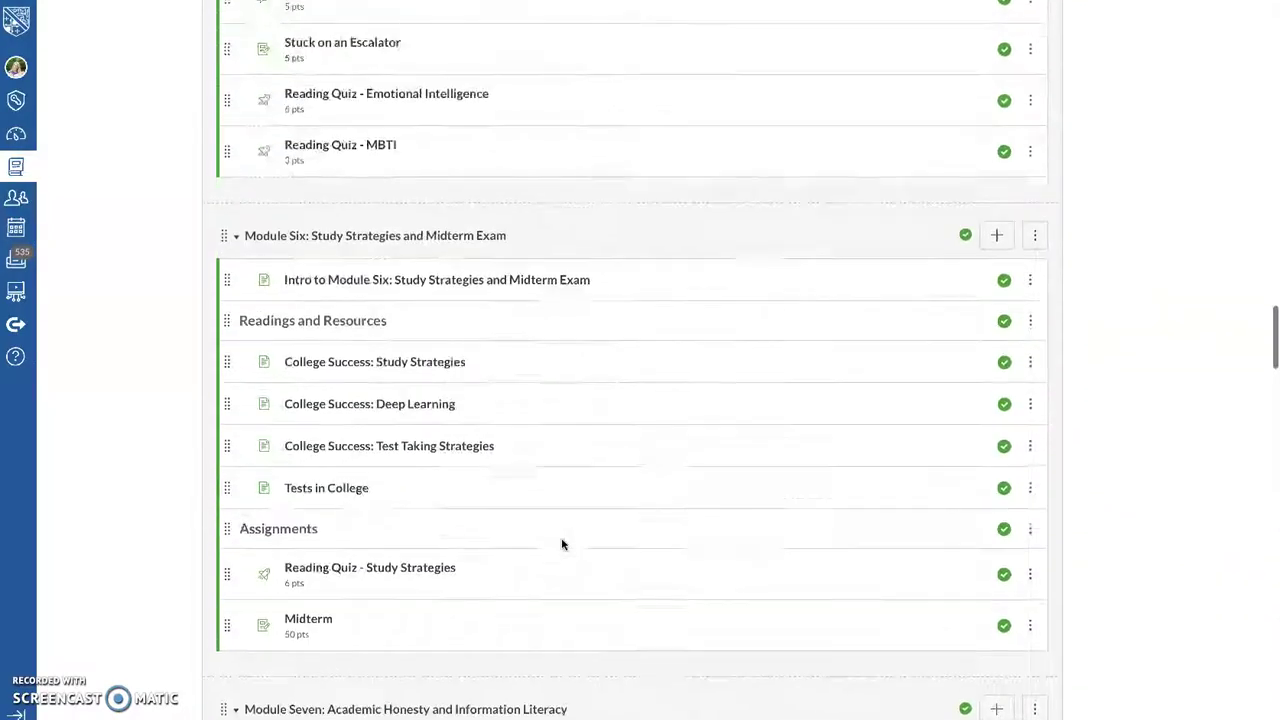
pyautogui.scroll(2, 562, 544)
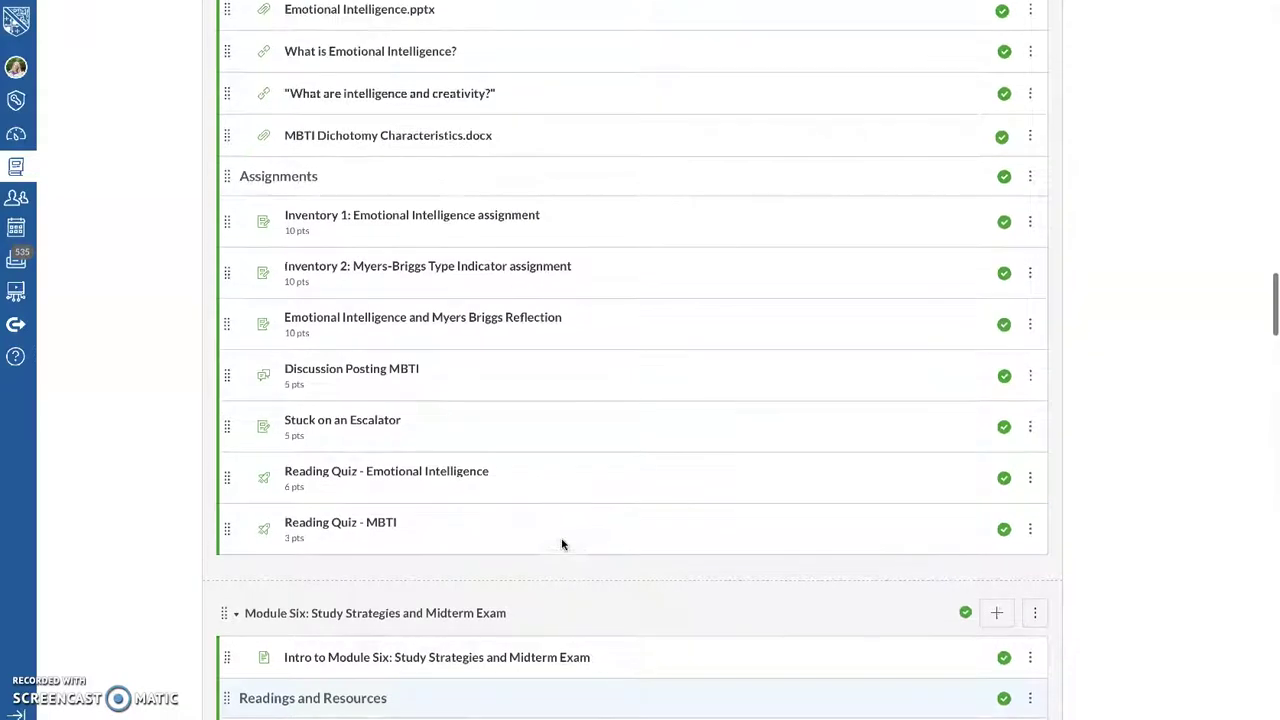
pyautogui.rightClick(324, 422)
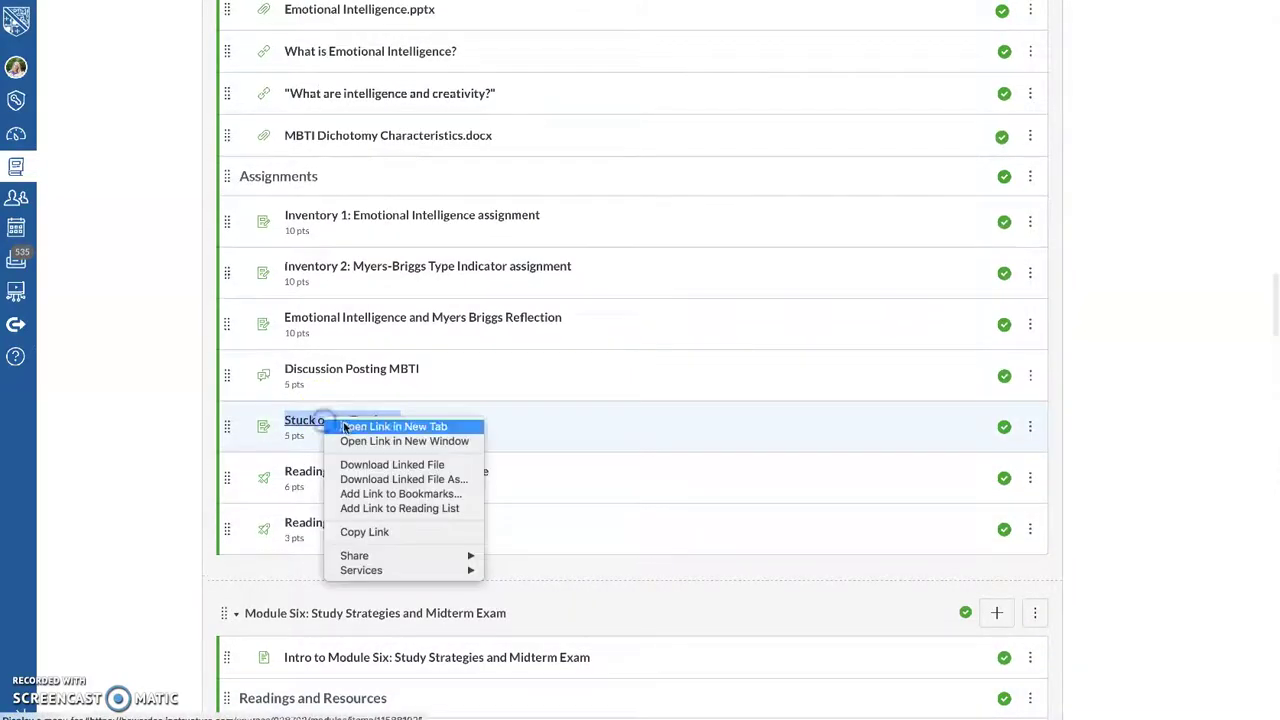
pyautogui.click(337, 425)
# Open the Student Scenario: Note Taking discussion, play its video, skip ahead to about 0:40, and close the discussion
pyautogui.scroll(10, 383, 296)
pyautogui.scroll(2, 383, 296)
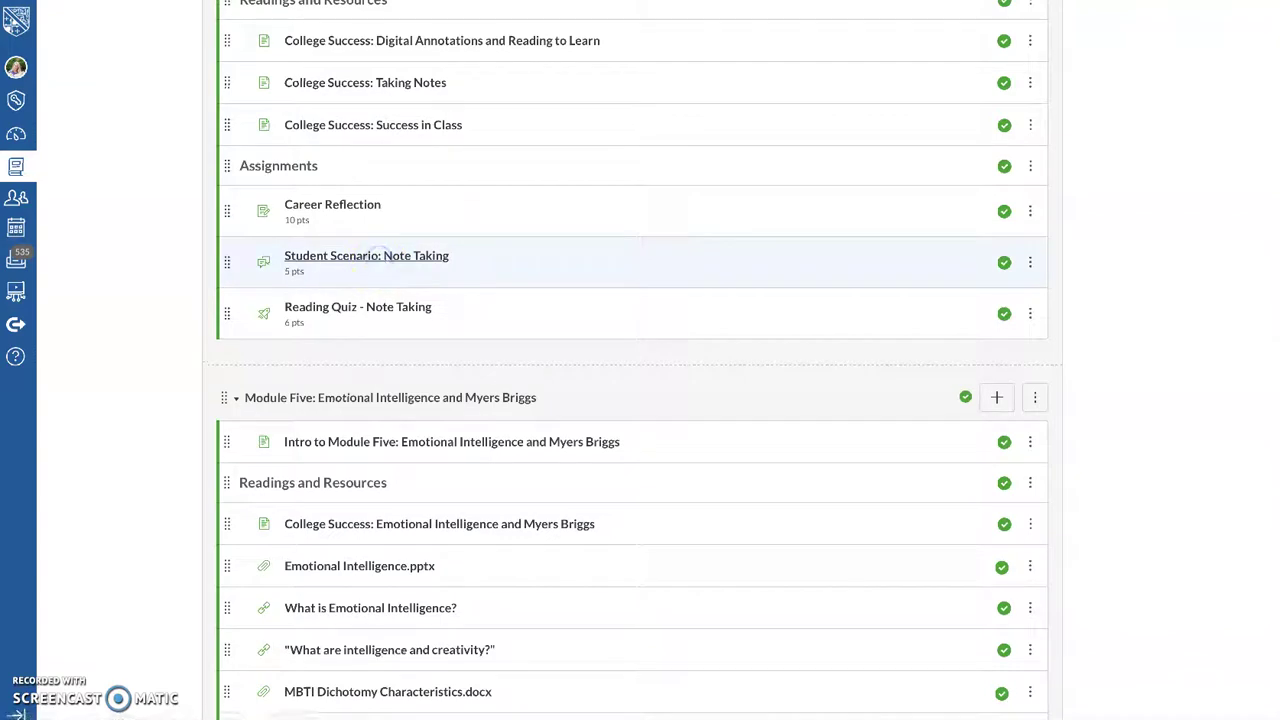
pyautogui.click(376, 255)
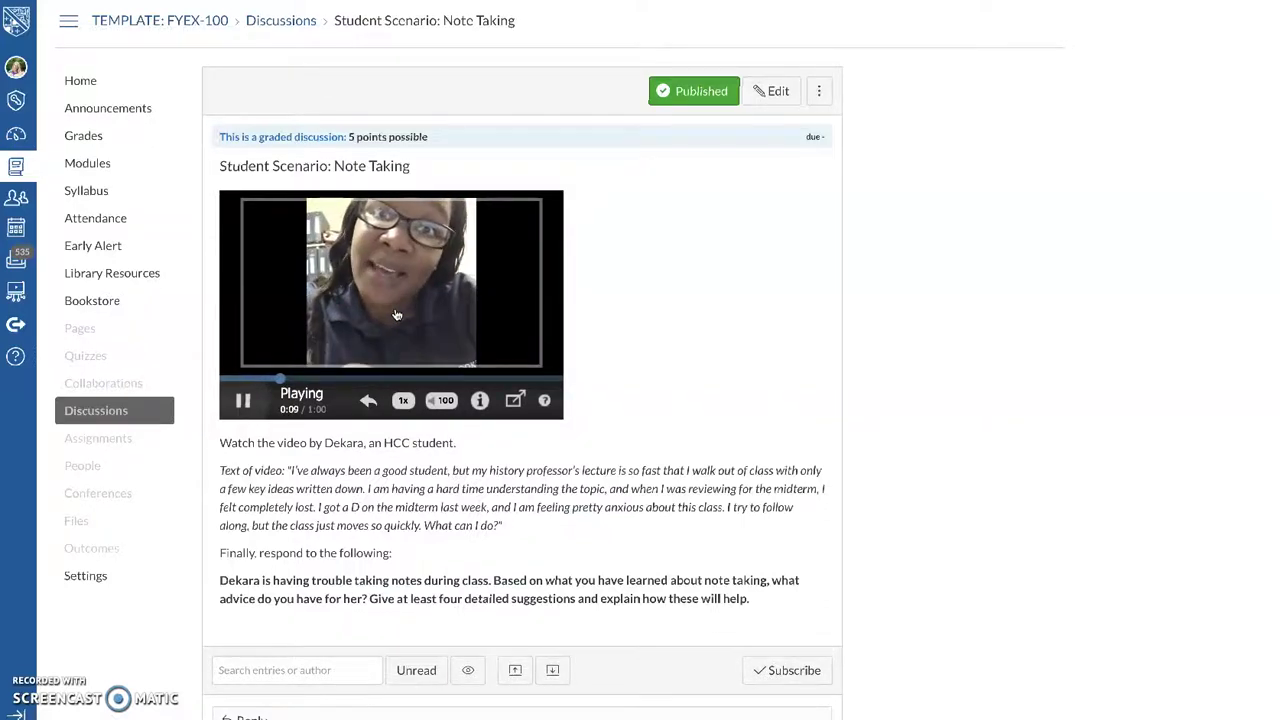
pyautogui.click(431, 379)
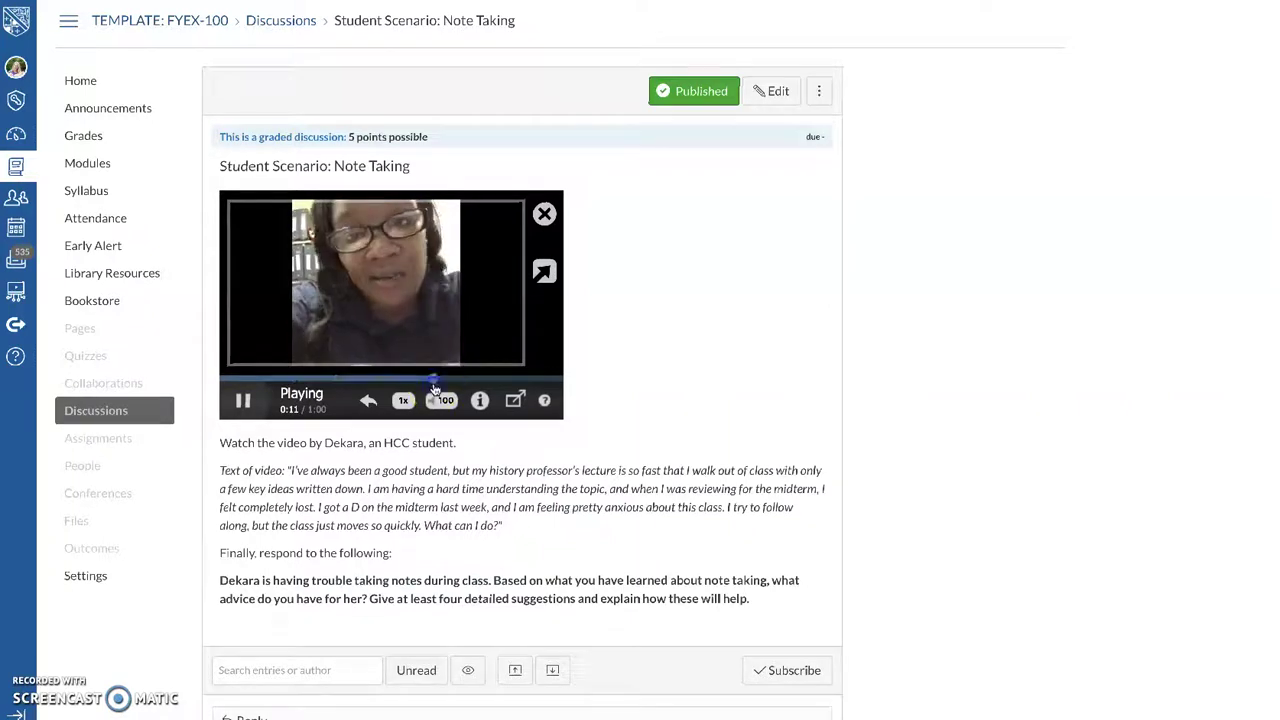
pyautogui.click(456, 380)
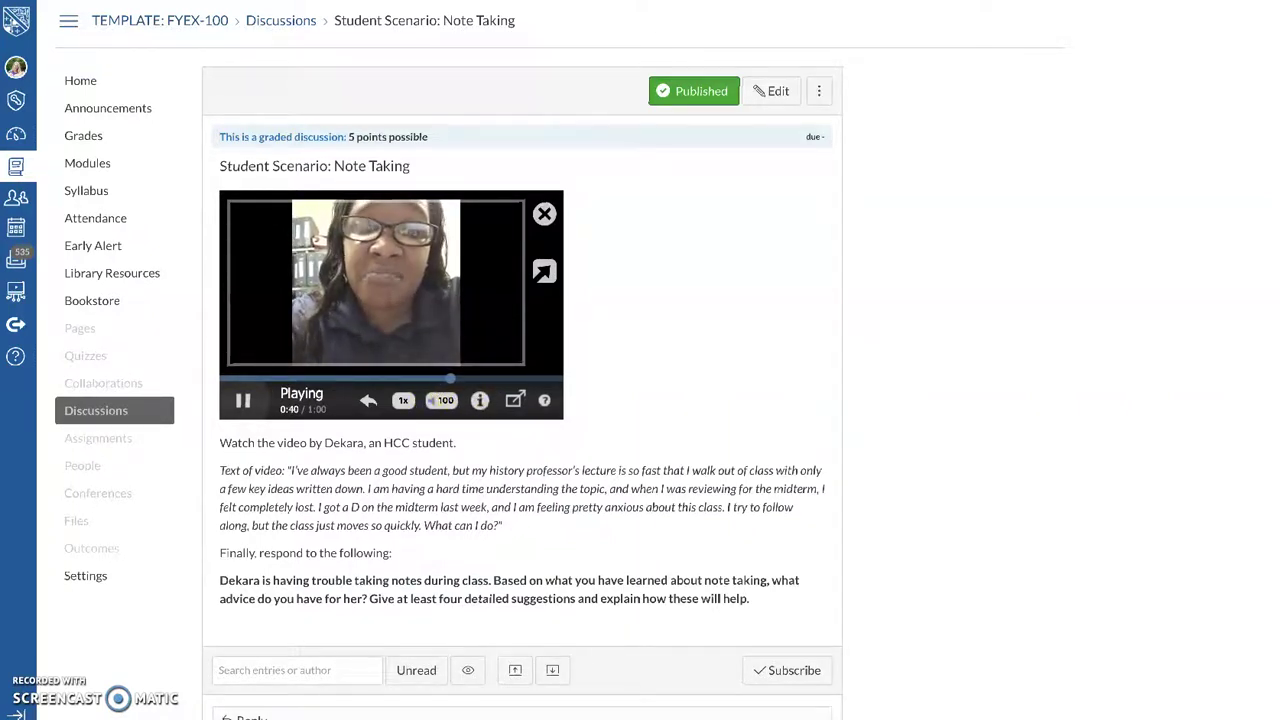
pyautogui.press('super+w')
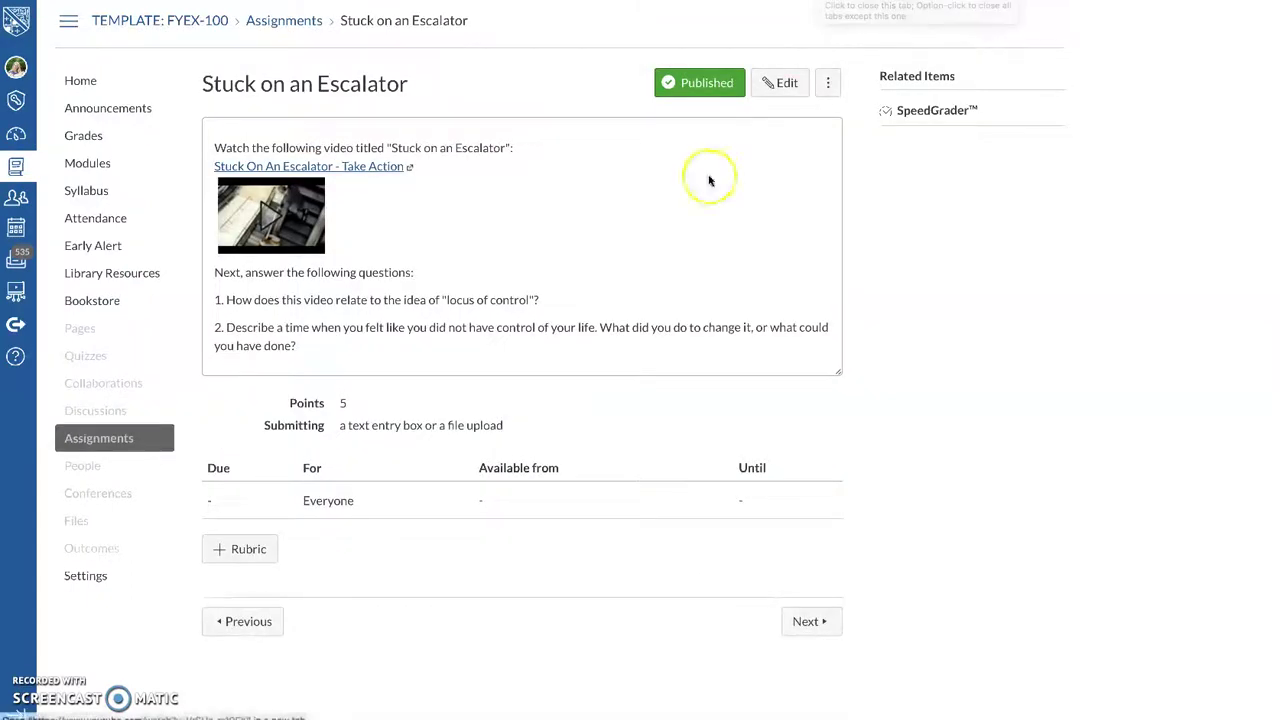
# Play the embedded video in the Stuck on an Escalator assignment and go over the two questions below it
pyautogui.click(281, 229)
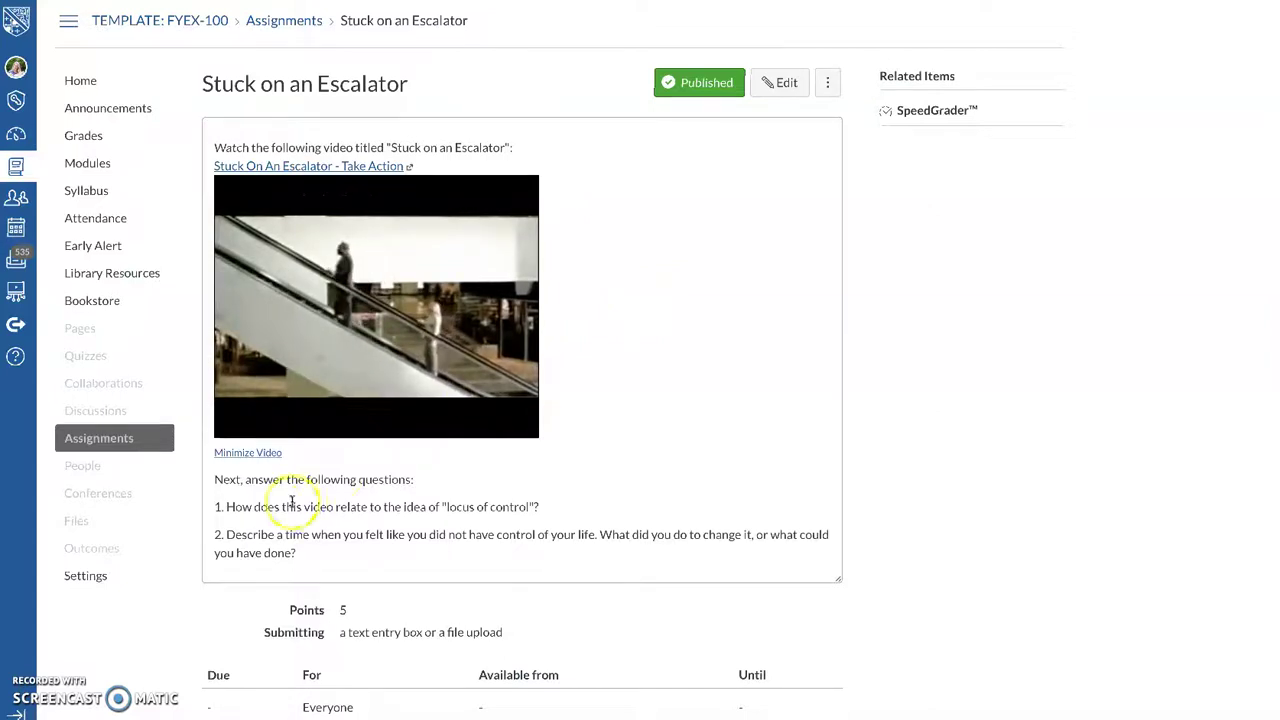
pyautogui.moveTo(281, 507); pyautogui.dragTo(389, 543)
pyautogui.click(389, 545)
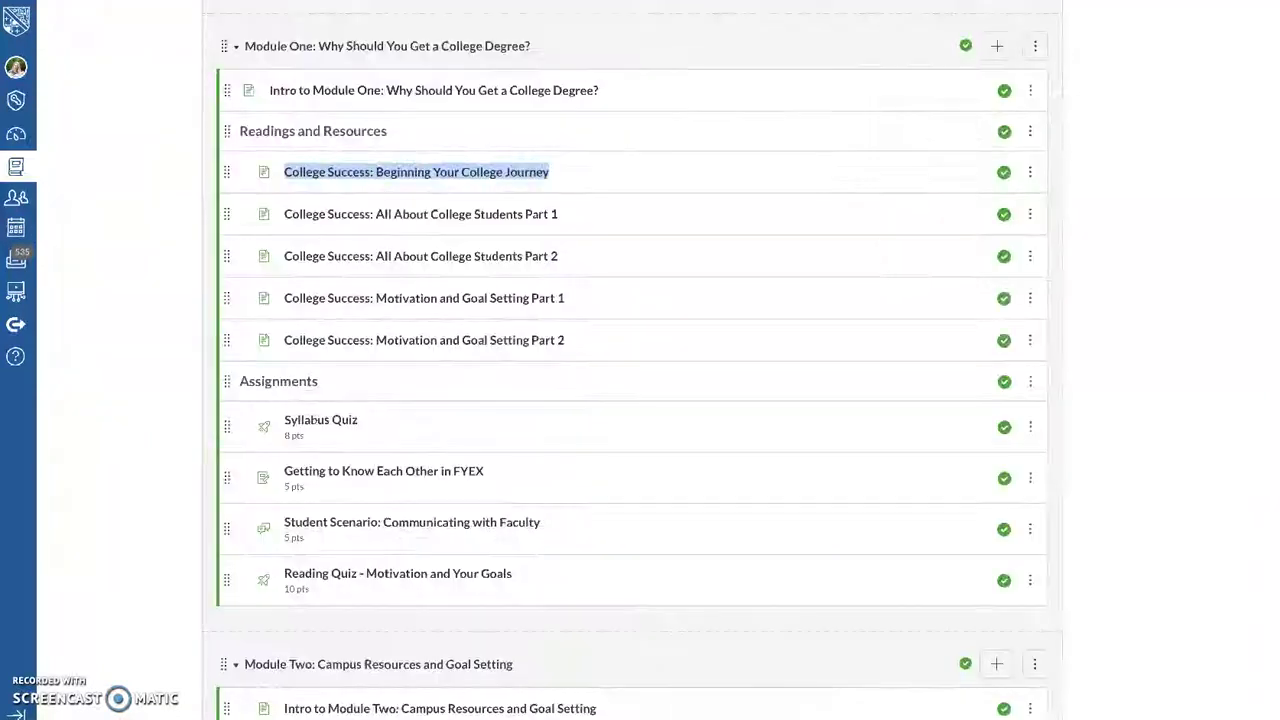
# Open the College Success: Our Course OER Textbook page from the welcome module and review its introduction and chapter links, Part I to Part VI
pyautogui.scroll(8, 694, 280)
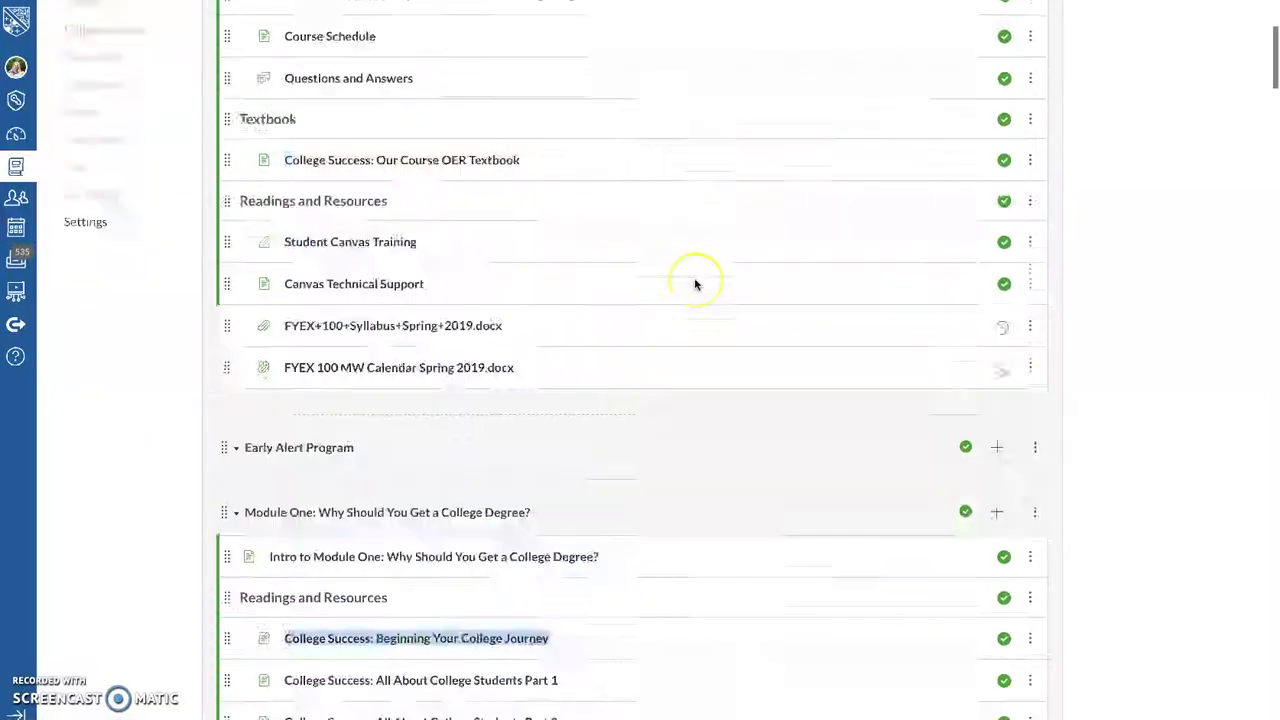
pyautogui.scroll(-1, 598, 96)
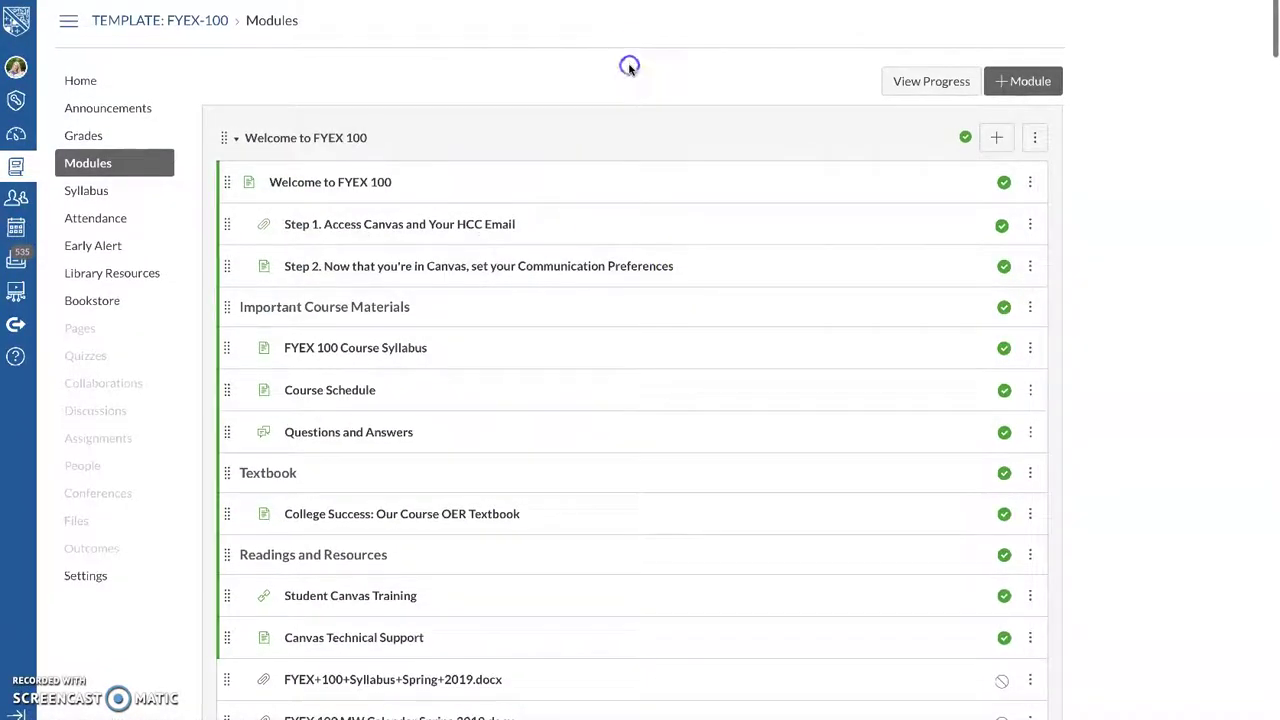
pyautogui.scroll(-5, 629, 67)
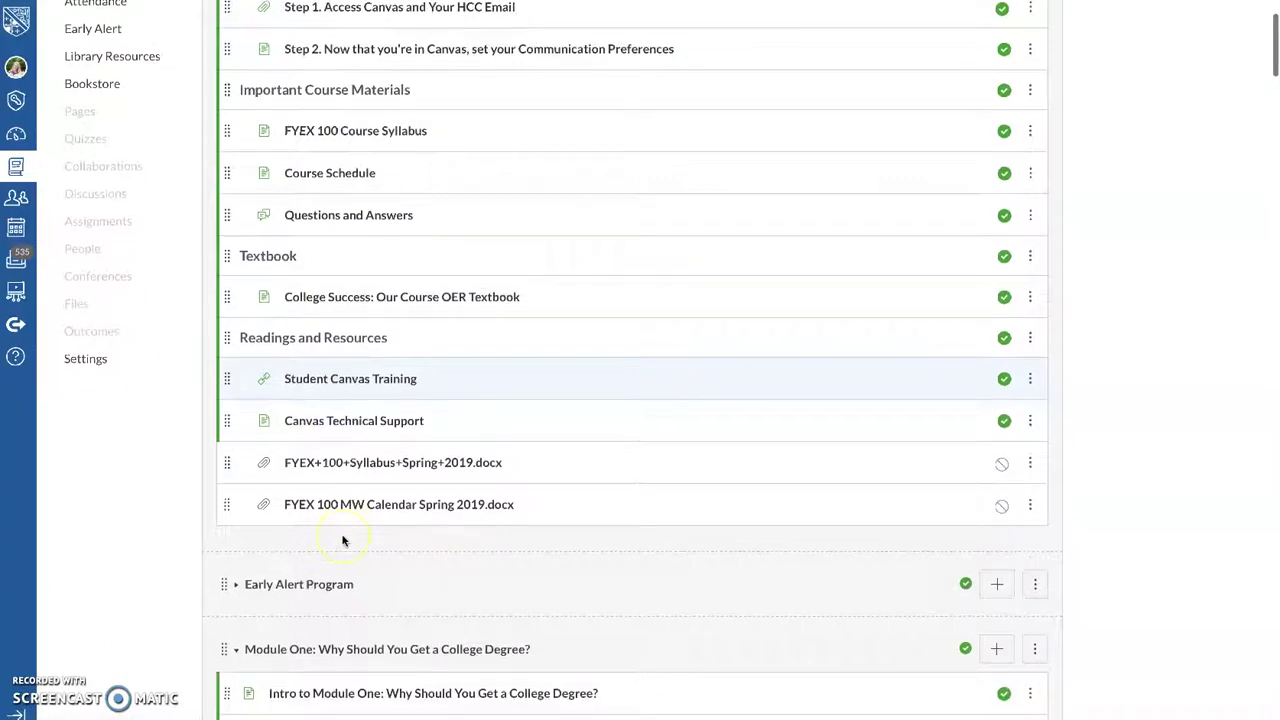
pyautogui.click(402, 290)
pyautogui.scroll(-5, 418, 268)
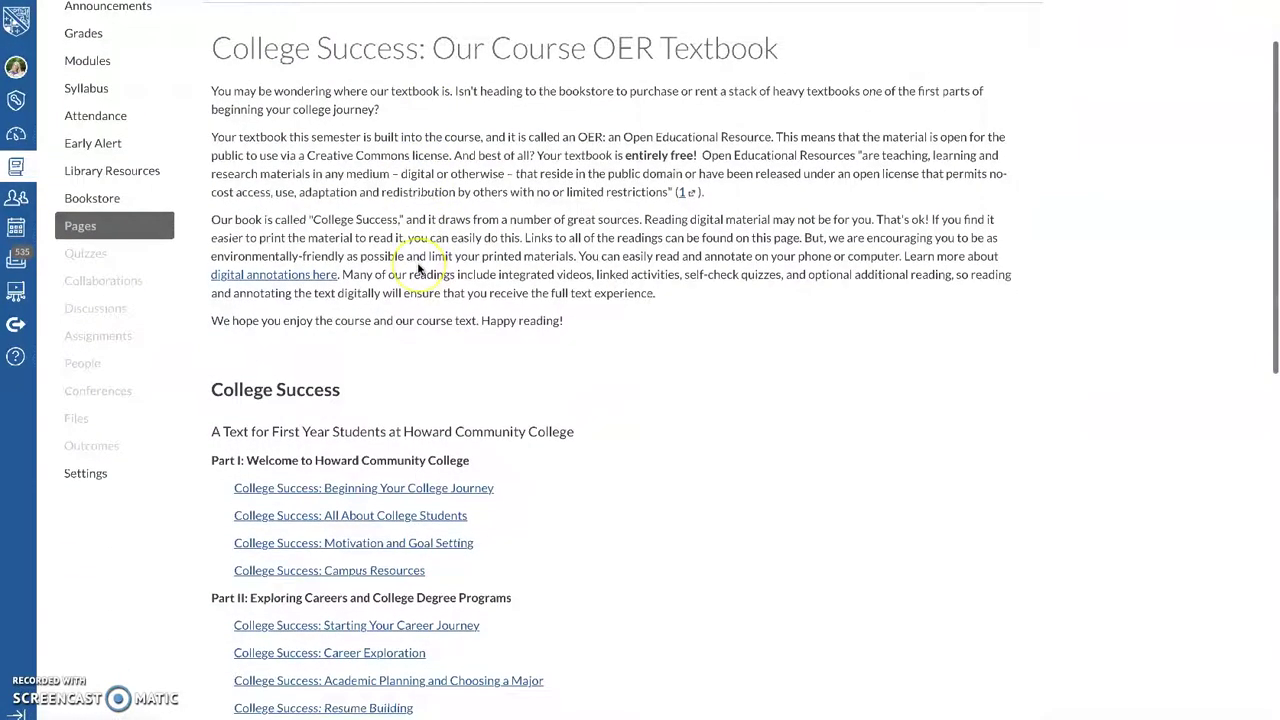
pyautogui.scroll(-4, 418, 268)
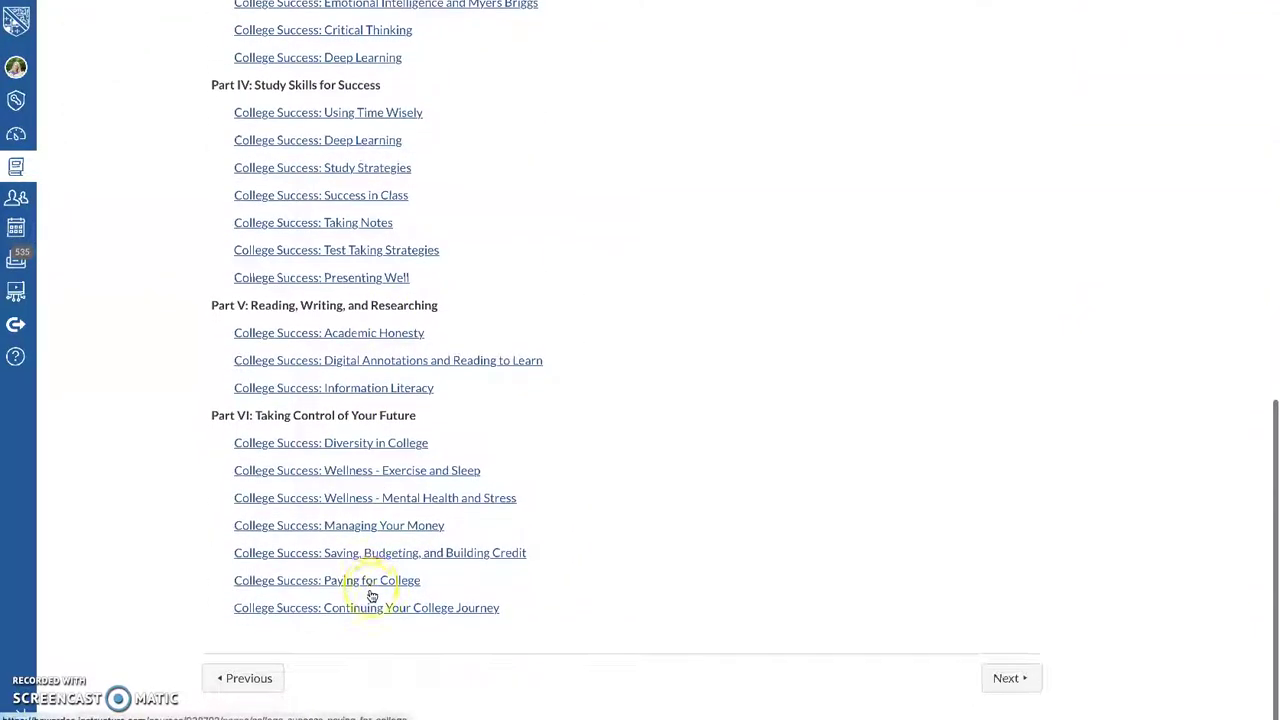
pyautogui.scroll(9, 370, 588)
pyautogui.scroll(-8, 372, 592)
# Open the College Success: Deep Learning chapter and play the Self-testing video under Myth 2
pyautogui.click(390, 216)
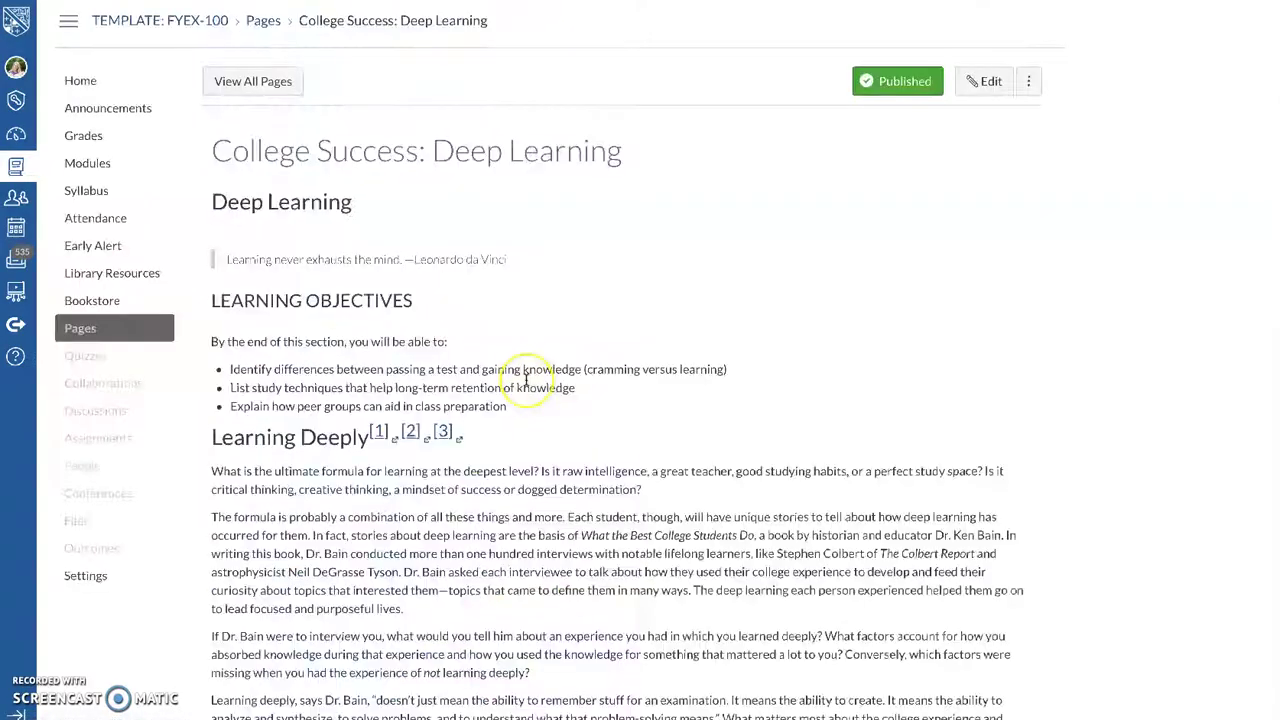
pyautogui.scroll(-10, 523, 377)
pyautogui.scroll(-20, 525, 380)
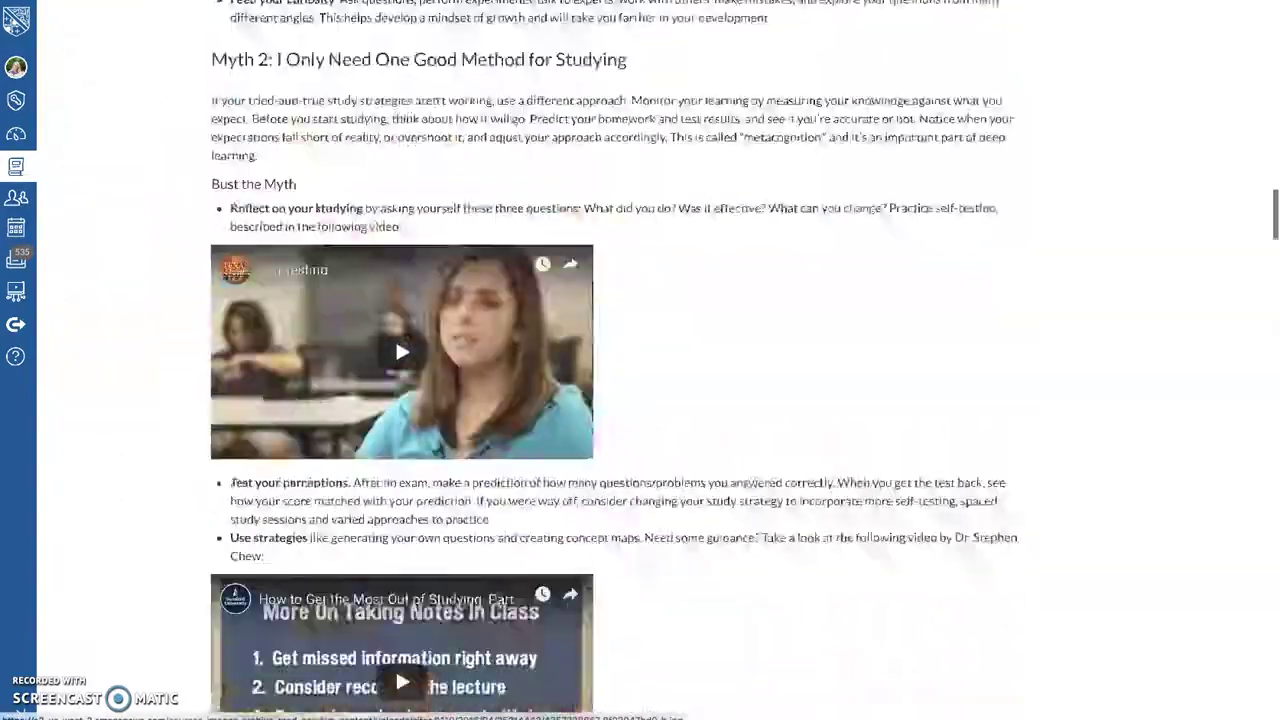
pyautogui.scroll(10, 525, 382)
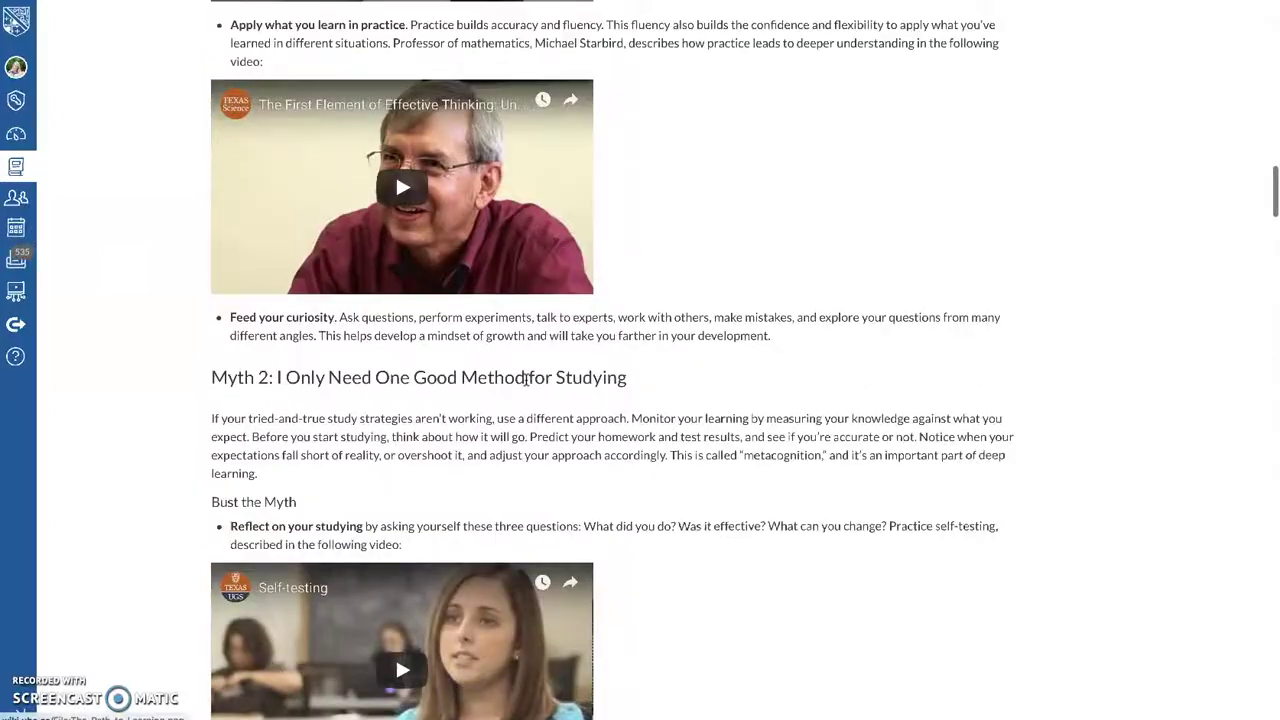
pyautogui.scroll(-2, 395, 172)
pyautogui.click(413, 447)
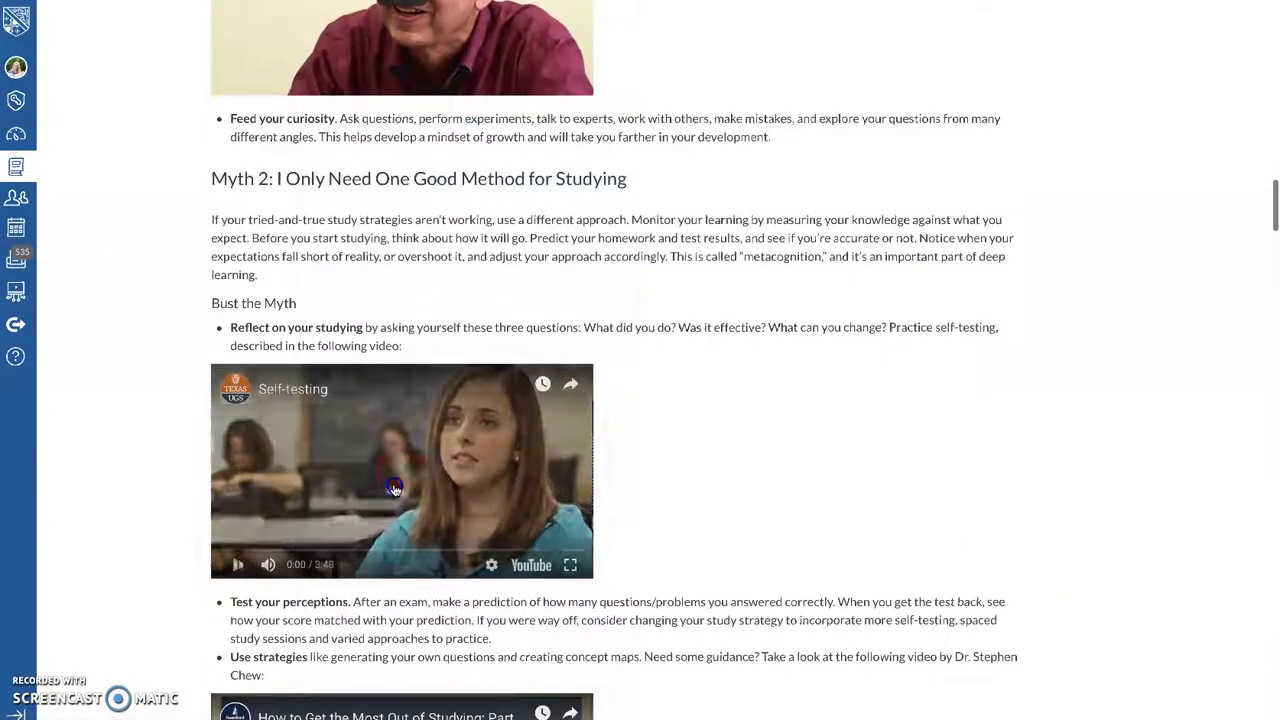